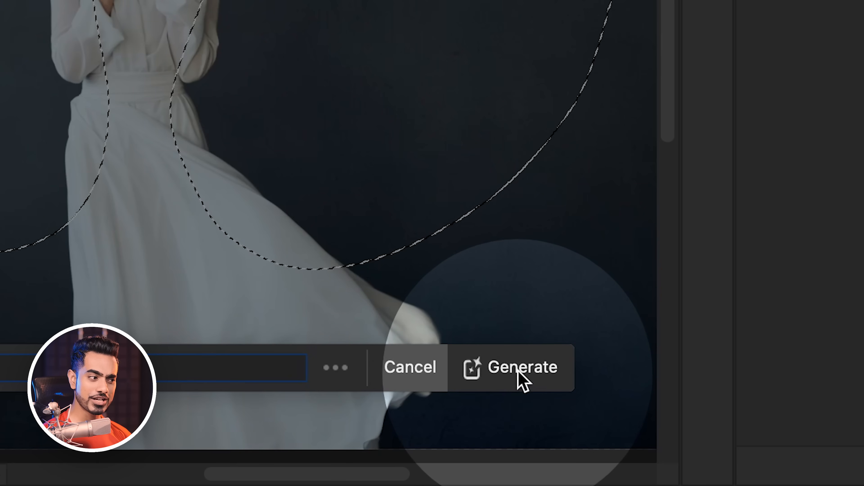
Generate wings behind the woman with Generative Fill from the prompt "wings".
click(588, 361)
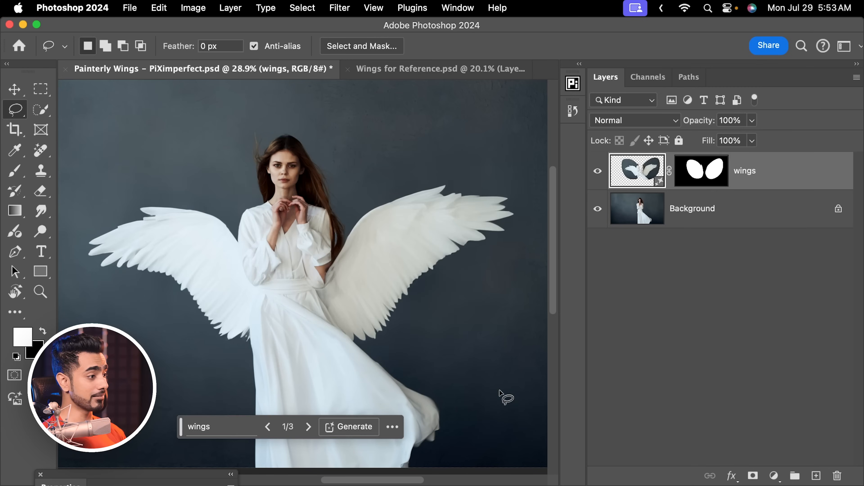
click(321, 275)
key(super+0)
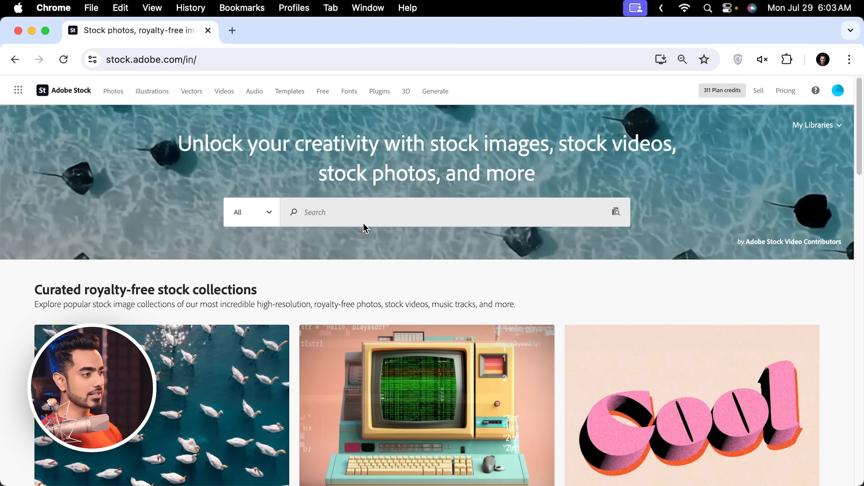
Switch to Chrome and search Adobe Stock for "wings".
click(366, 214)
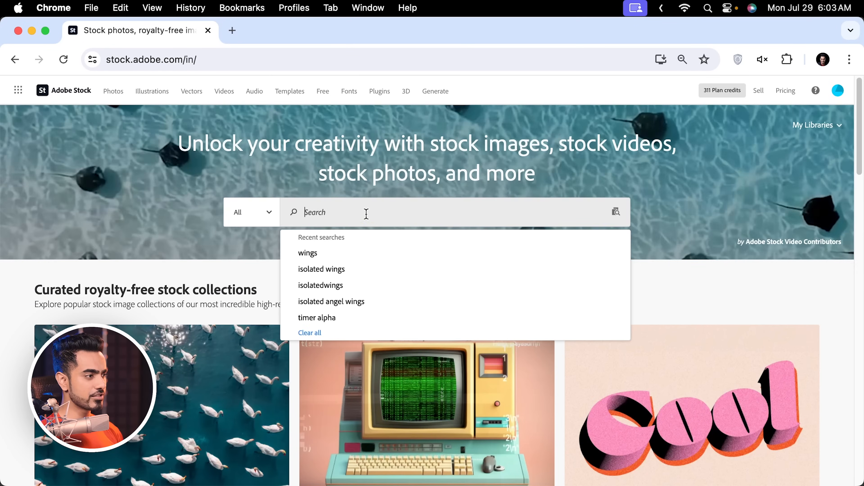
text(wings)
key(Return)
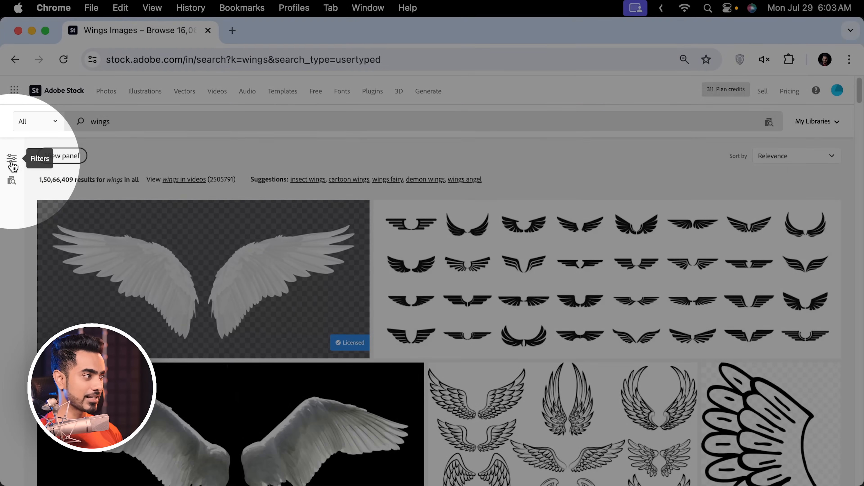
Filter the Adobe Stock wings results to exclude generative AI content and include only photos, and browse them.
click(11, 158)
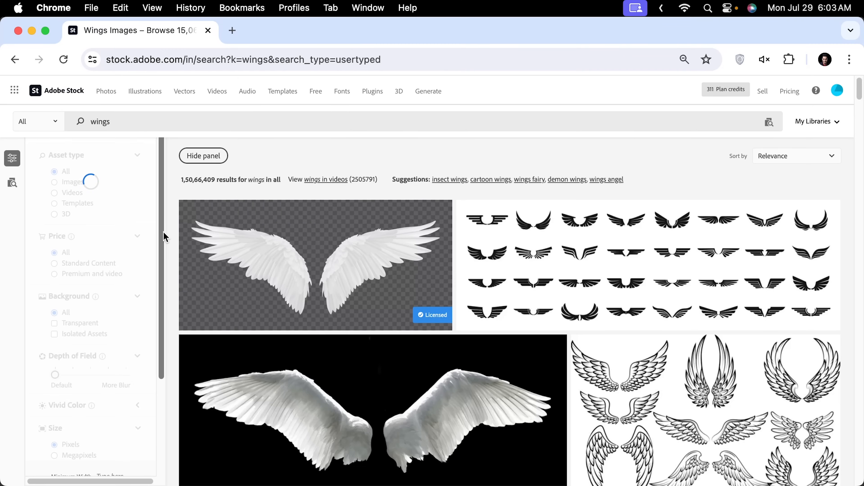
scroll(164, 252, down, 5)
drag(164, 269, 166, 318)
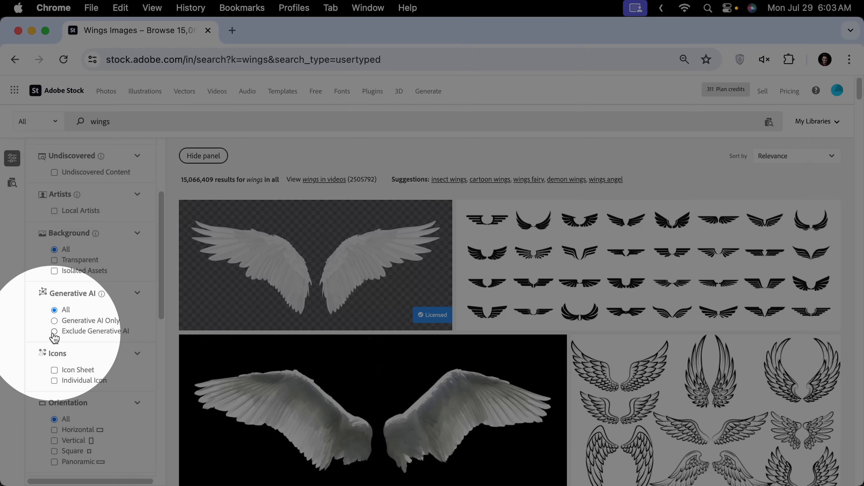
click(55, 336)
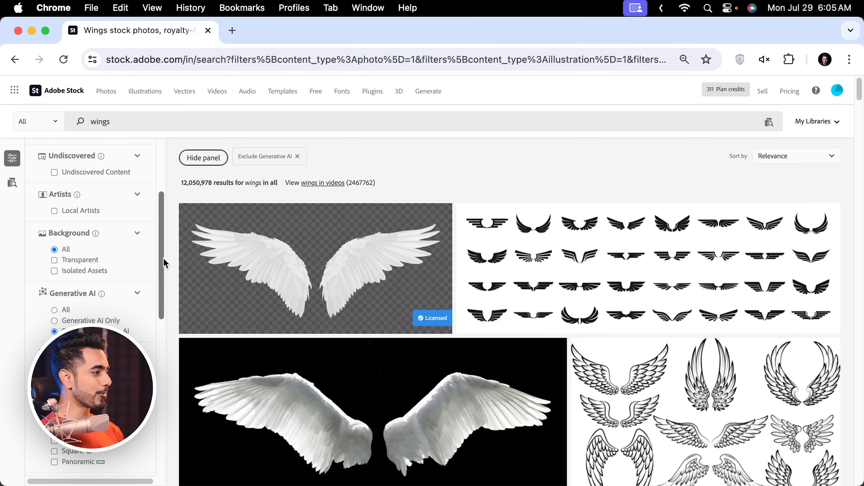
scroll(154, 195, up, 7)
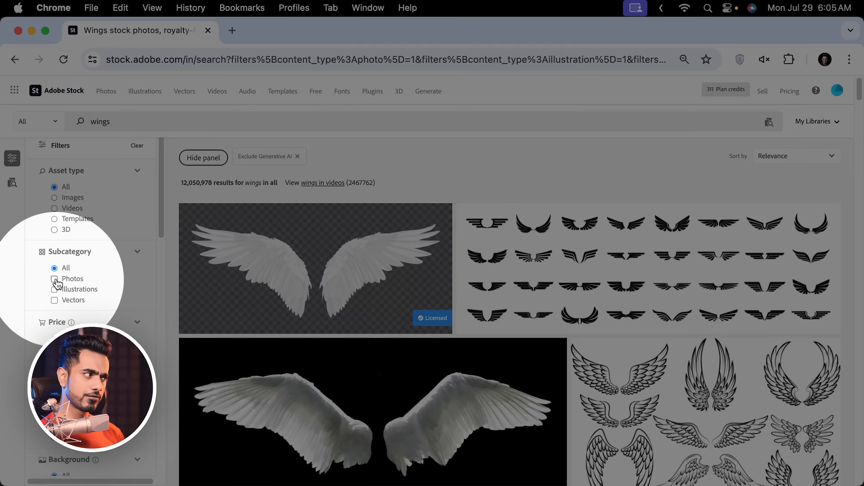
click(65, 281)
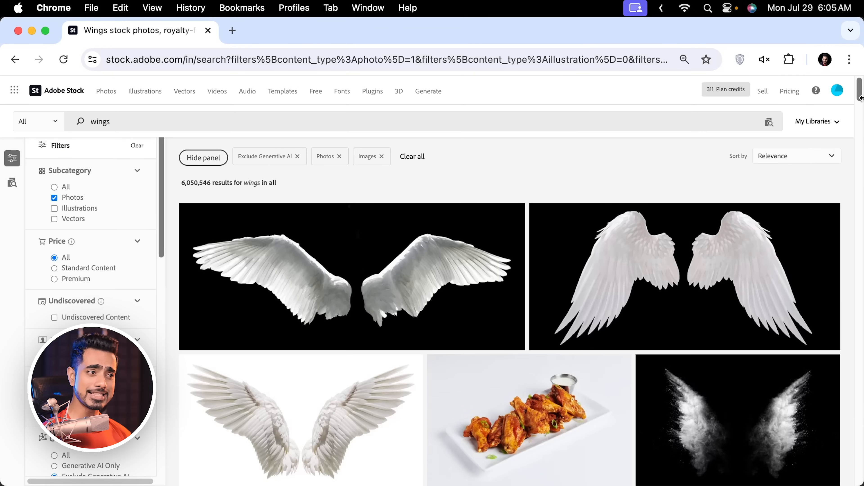
scroll(860, 94, down, 10)
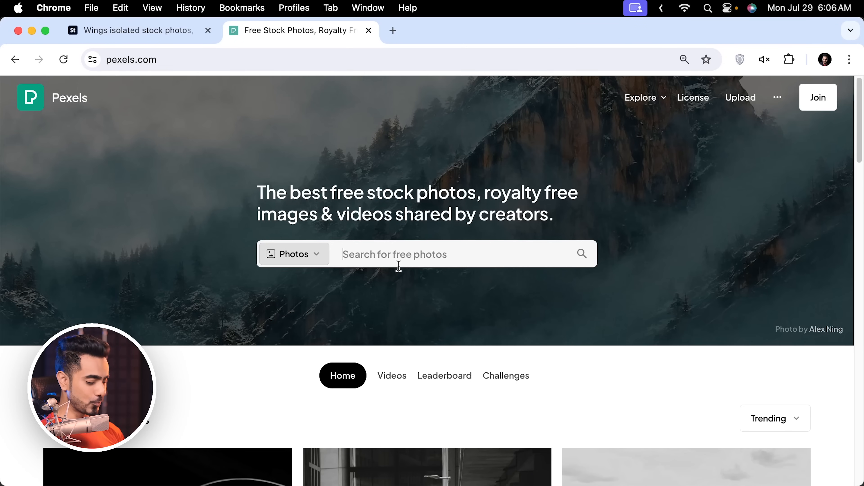
Search Pexels for free "wings" photos and browse the results.
text(gs)
key(Return)
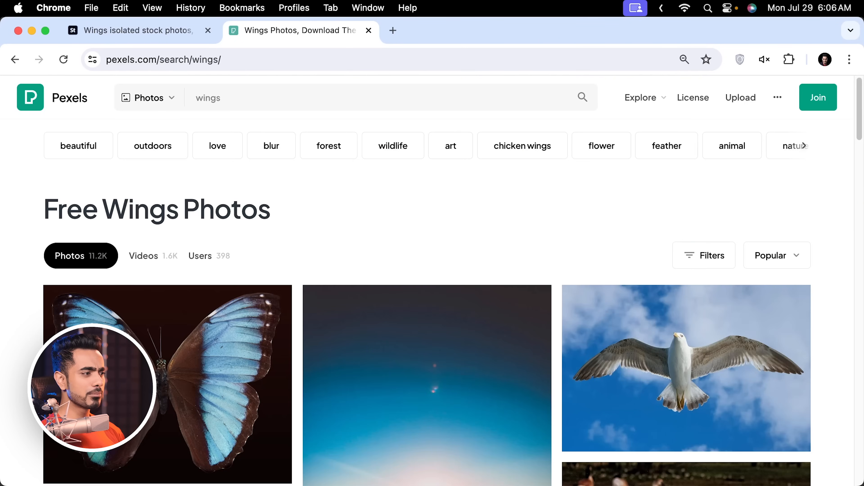
scroll(582, 320, down, 8)
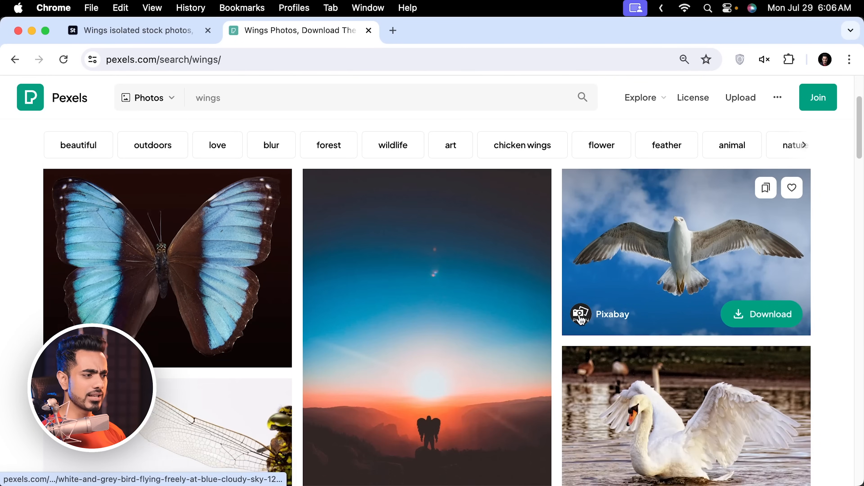
scroll(582, 320, down, 5)
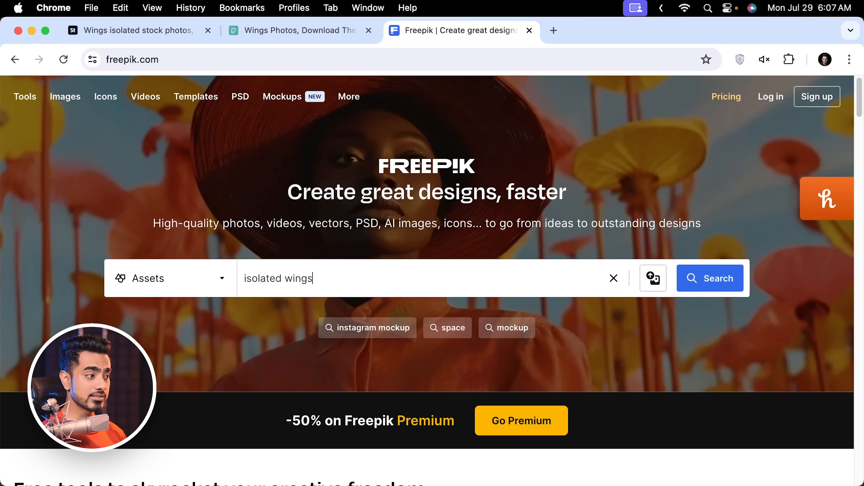
Search Freepik for "isolated wings", limit the results to photos that are not AI-generated, and browse them.
key(Return)
scroll(427, 293, down, 5)
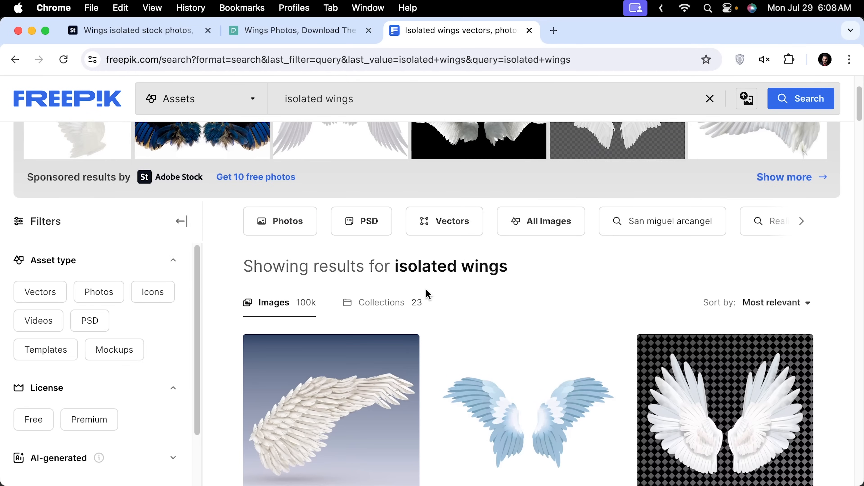
scroll(427, 294, up, 10)
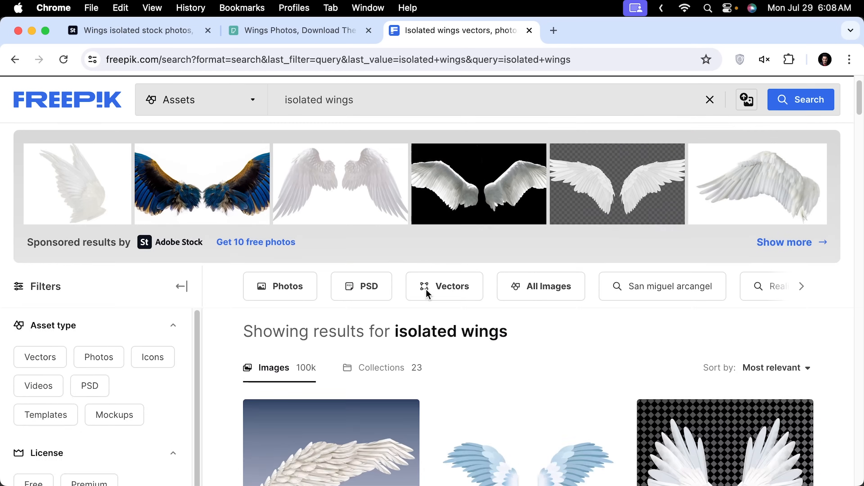
click(98, 381)
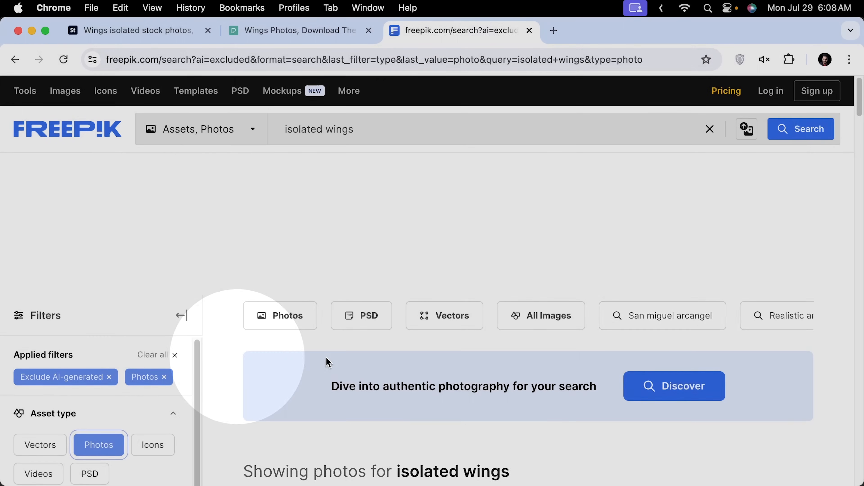
scroll(561, 286, down, 8)
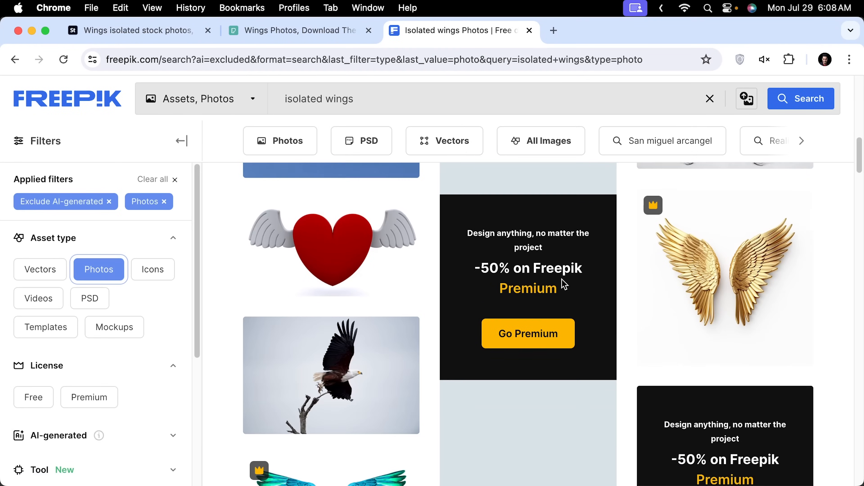
scroll(332, 386, down, 5)
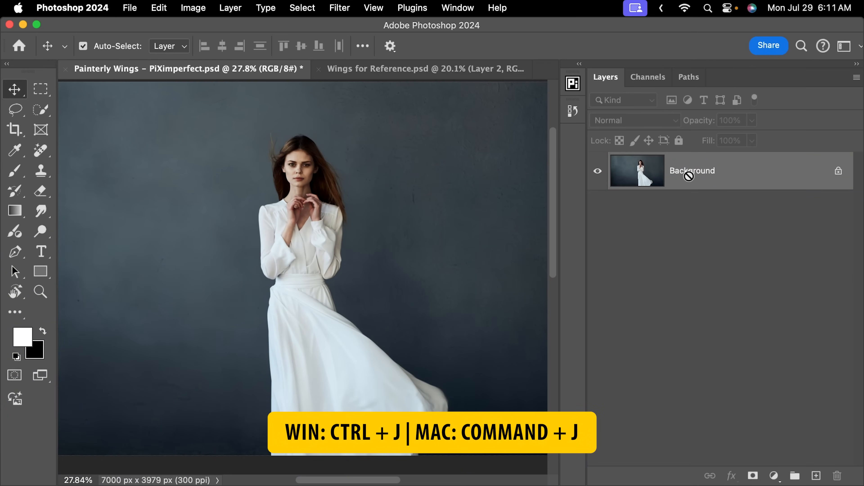
In Photoshop, duplicate the Background layer and convert the copy for Smart Filters.
key(super+j)
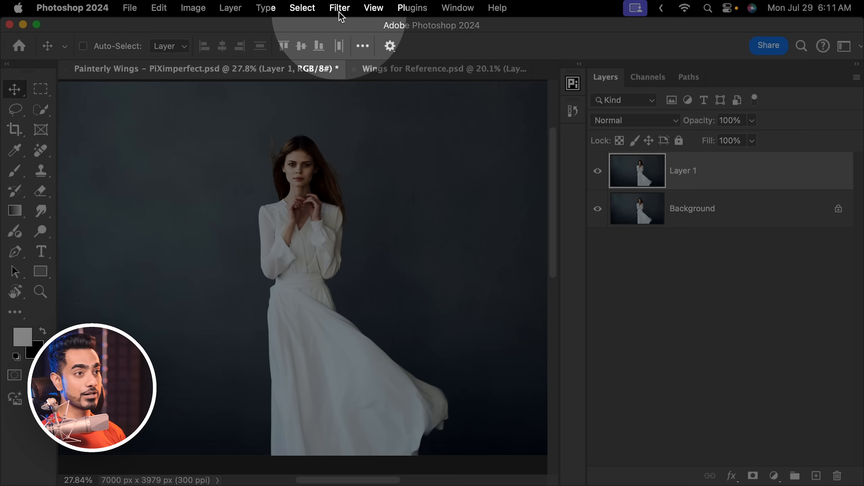
click(341, 8)
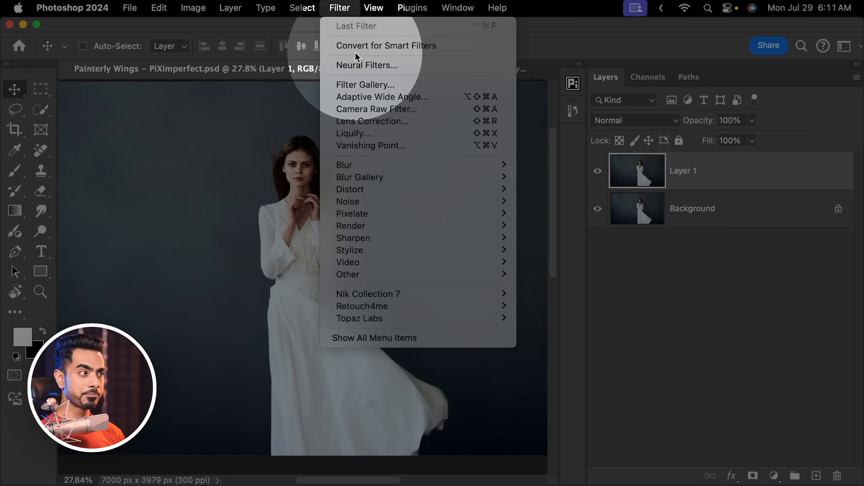
click(362, 46)
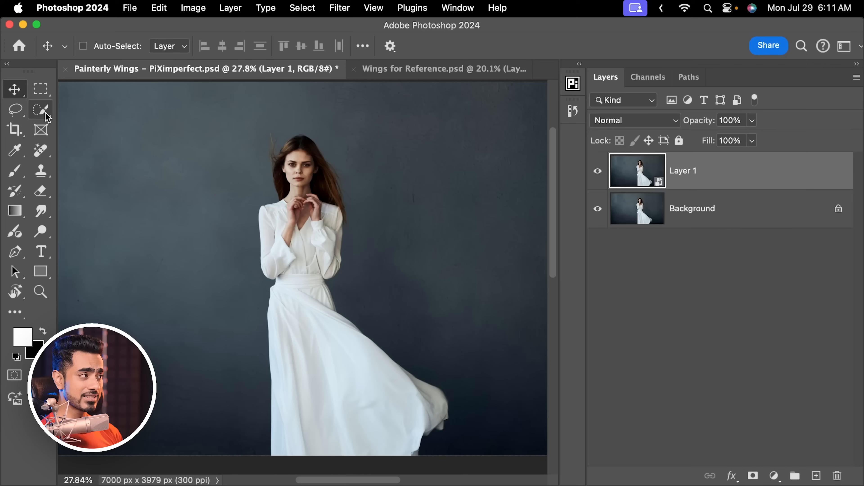
Select the woman and mask Layer 1 with that selection, checking the cutout with the other layer hidden.
click(45, 113)
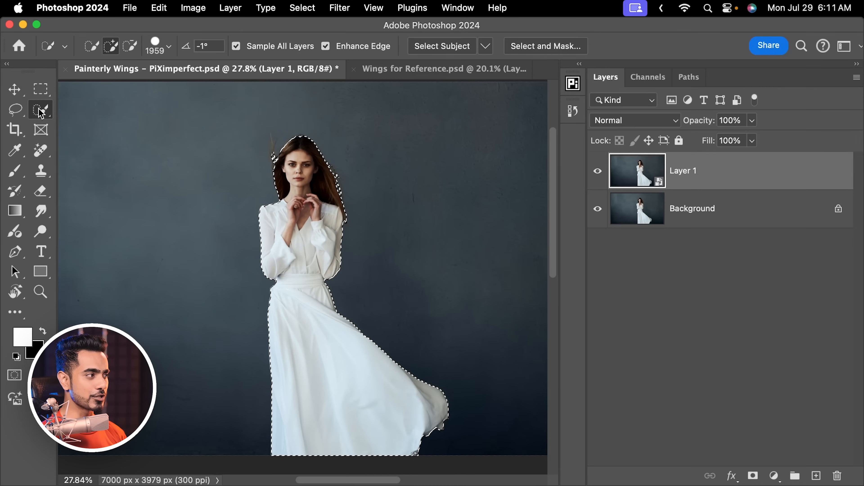
click(15, 90)
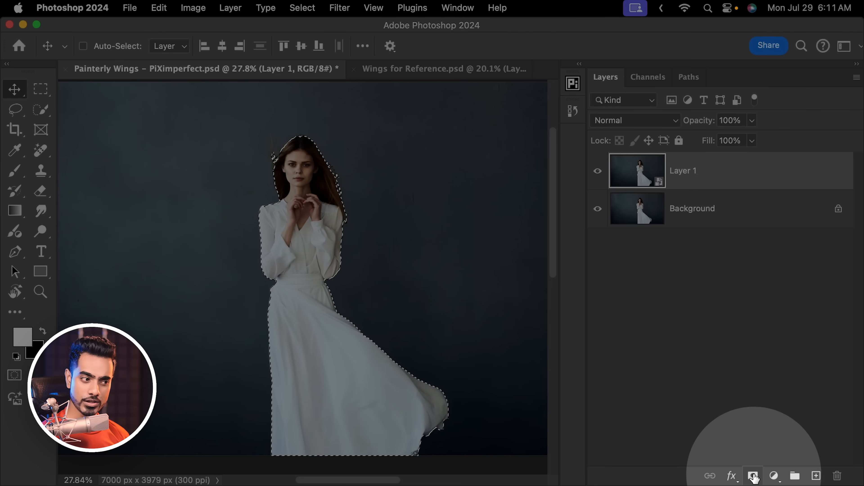
click(753, 476)
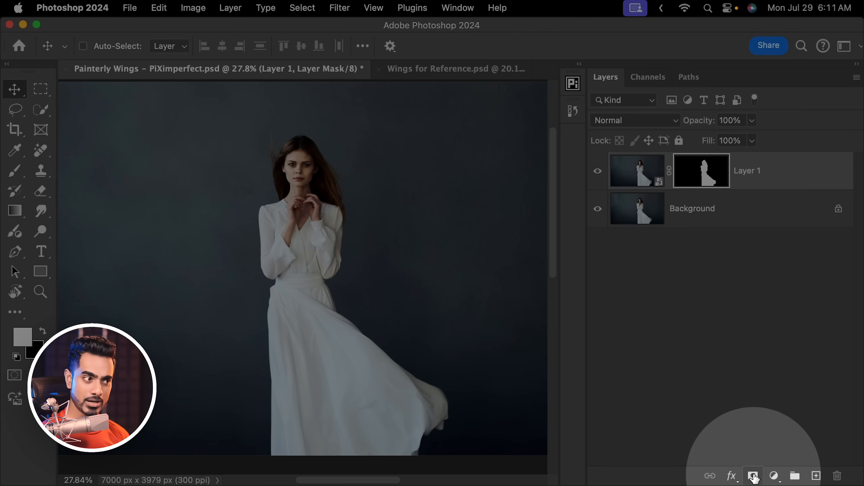
alt+click(597, 171)
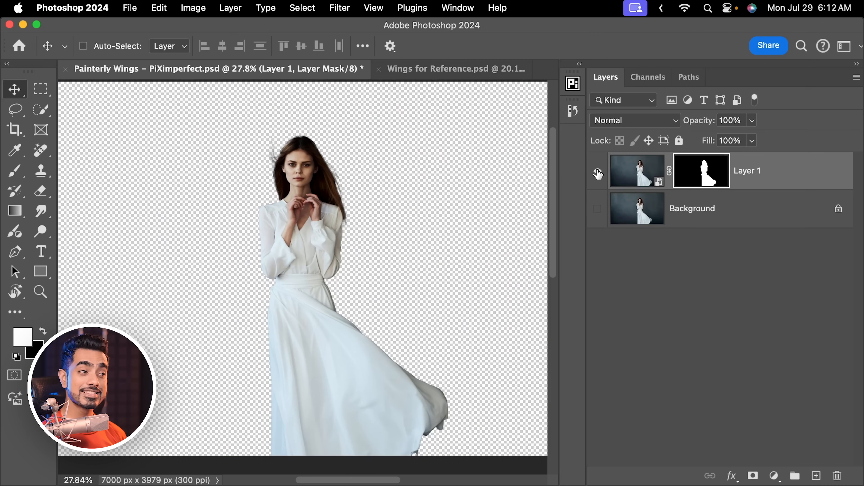
alt+click(598, 172)
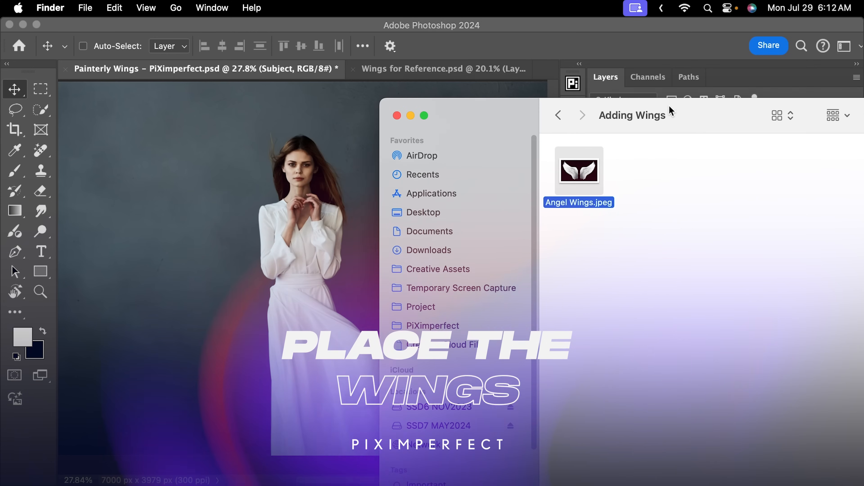
Place Angel Wings.jpeg from the Adding Wings folder into the portrait, scaled to about 77% and positioned over the woman's upper body.
drag(578, 170, 293, 238)
drag(338, 215, 312, 215)
drag(333, 209, 324, 216)
drag(532, 132, 476, 160)
drag(401, 236, 405, 210)
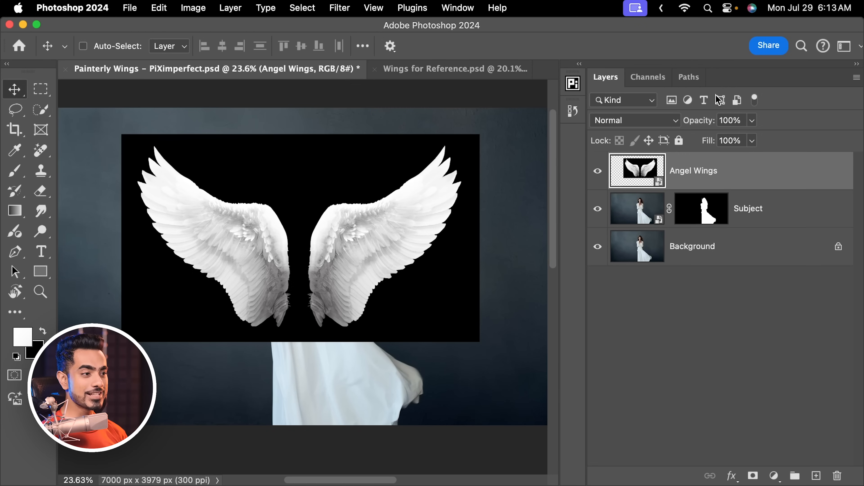
Move the Angel Wings layer beneath the Subject layer and enlarge the wings slightly with Free Transform.
drag(707, 172, 660, 229)
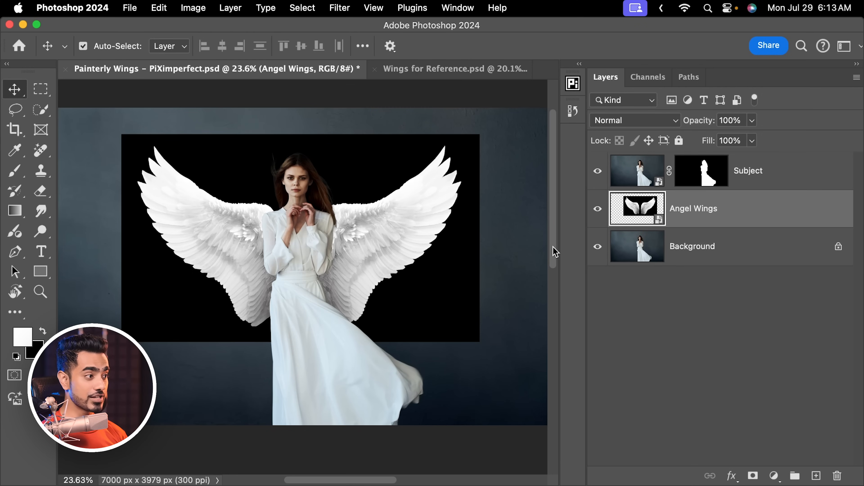
key(super+t)
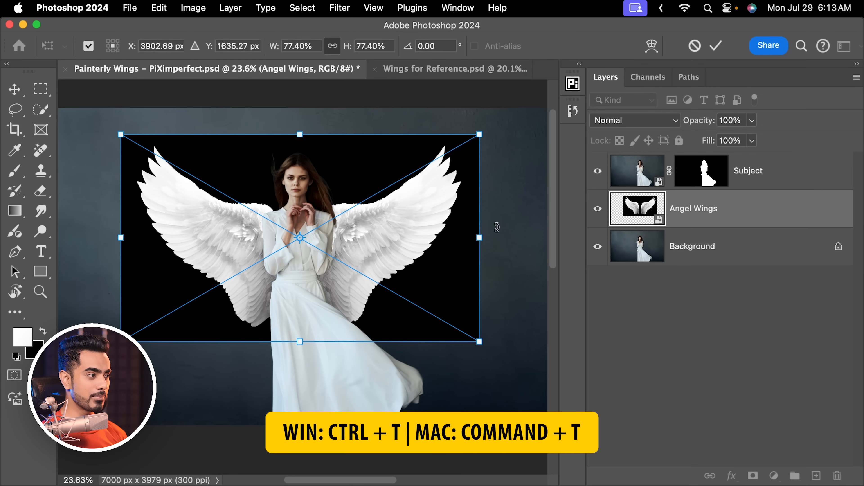
drag(478, 136, 486, 131)
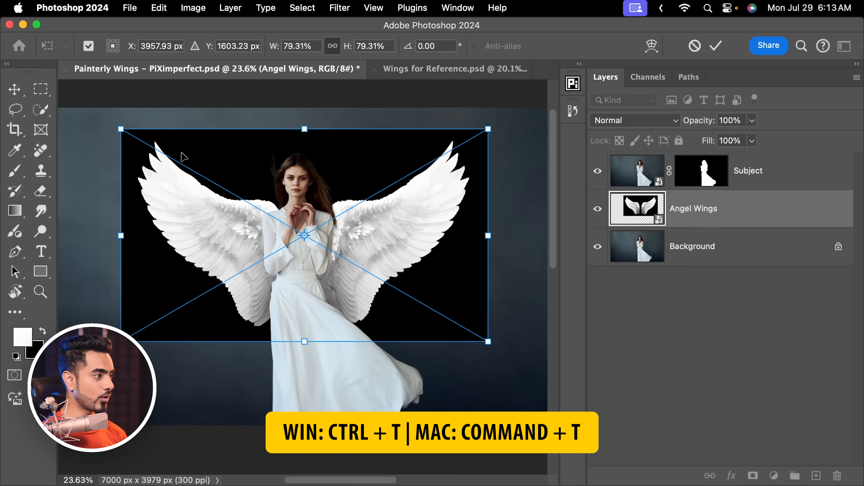
mouse_move(121, 129)
mouse_down()
mouse_move(108, 118)
mouse_move(116, 127)
mouse_up()
key(Return)
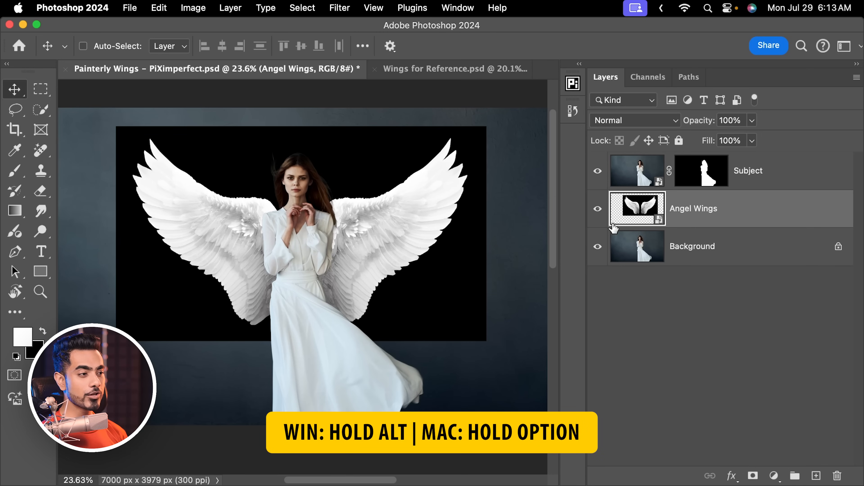
Isolate the Angel Wings layer, select both wings with the Quick Selection Tool, and mask out their black background.
alt+click(599, 215)
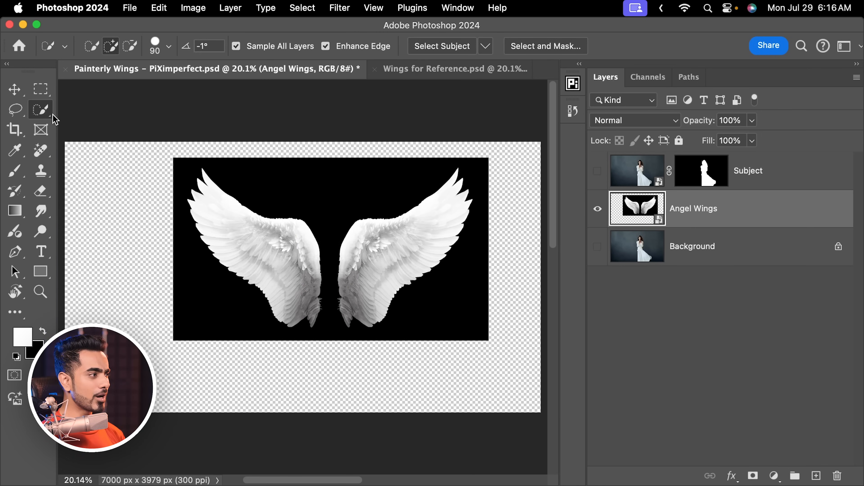
right_click(48, 114)
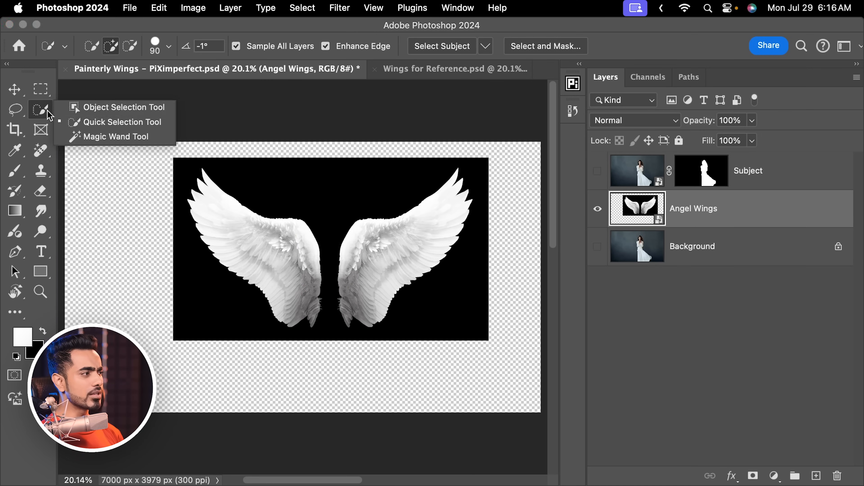
click(81, 119)
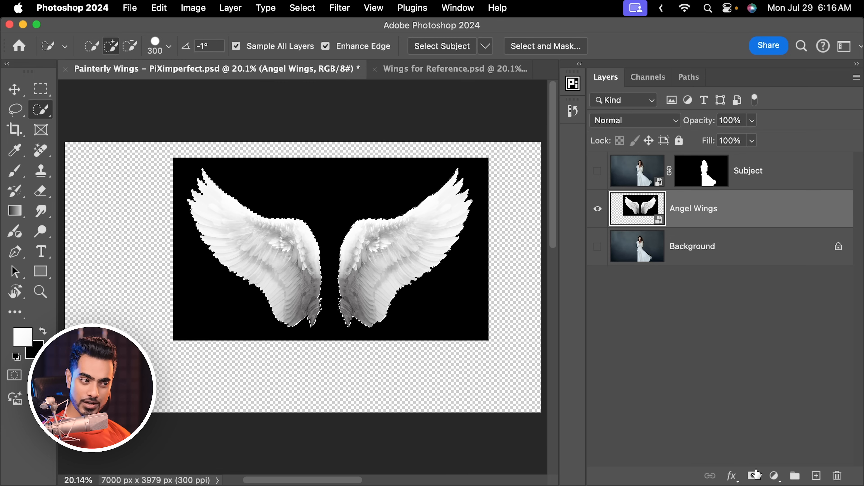
click(752, 477)
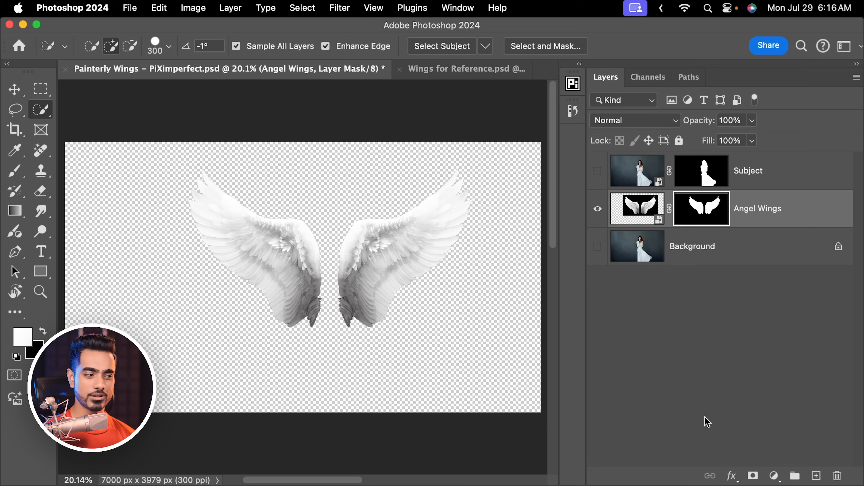
Show all layers again and add a Curves adjustment above Angel Wings, clipped to that layer.
alt+click(598, 210)
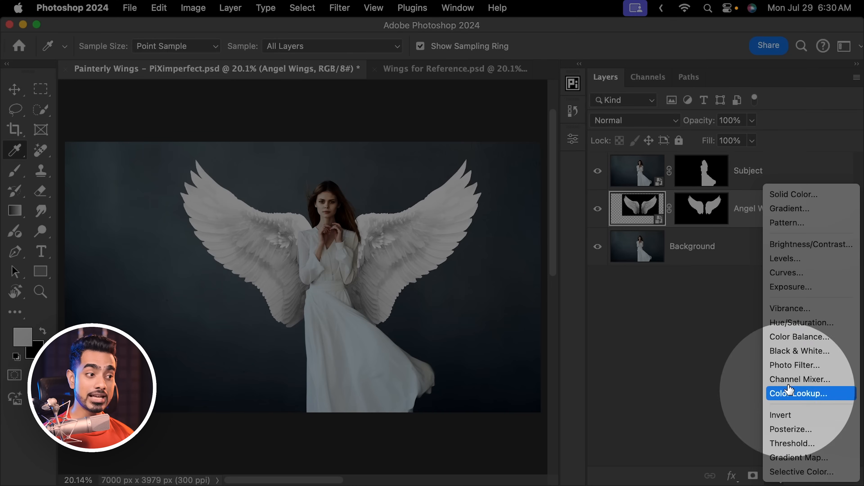
click(803, 272)
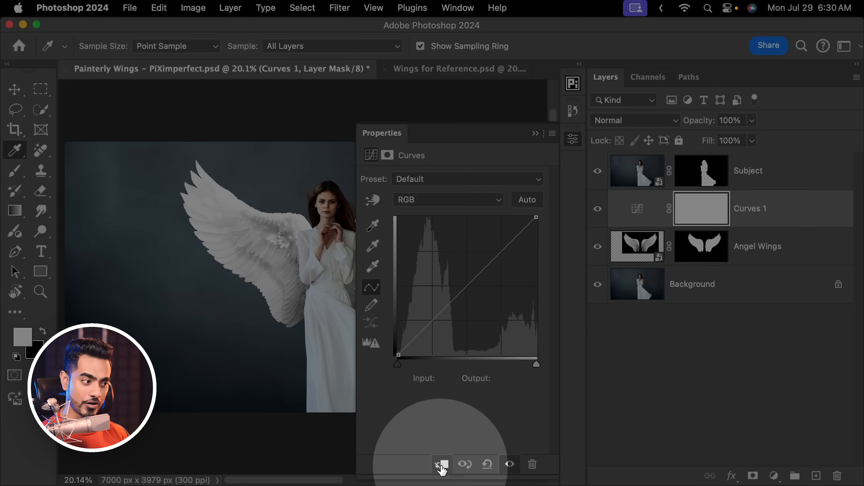
click(441, 464)
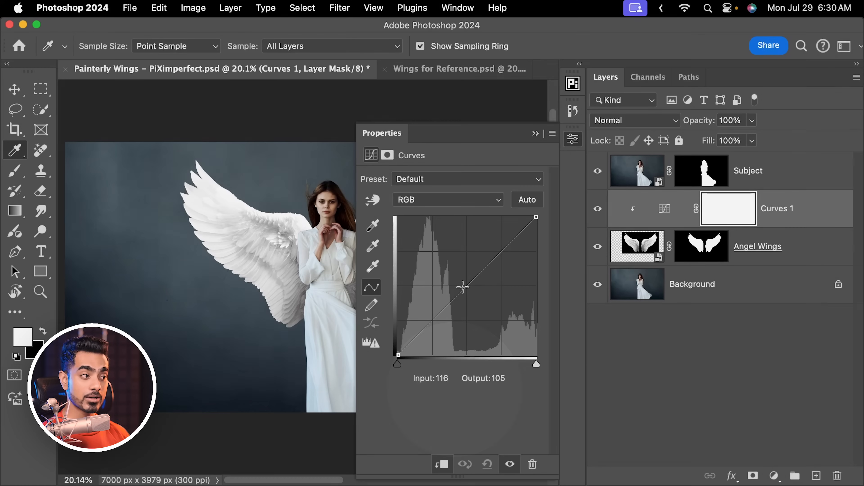
drag(471, 282, 465, 218)
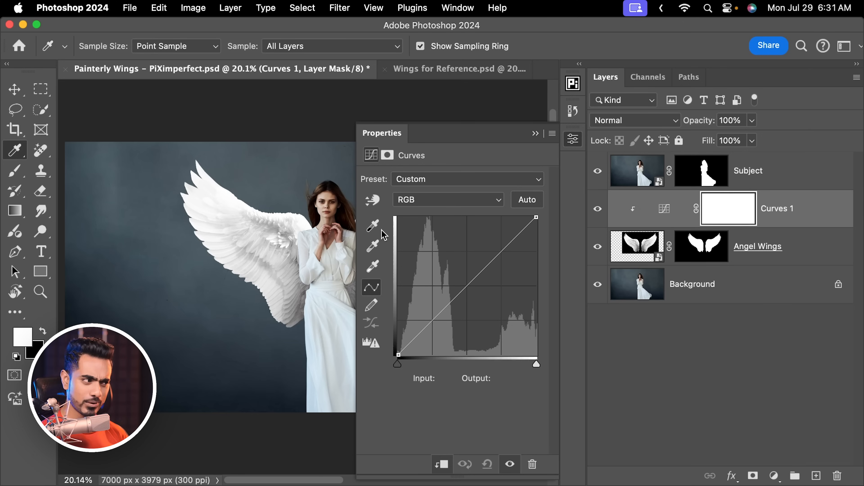
click(377, 243)
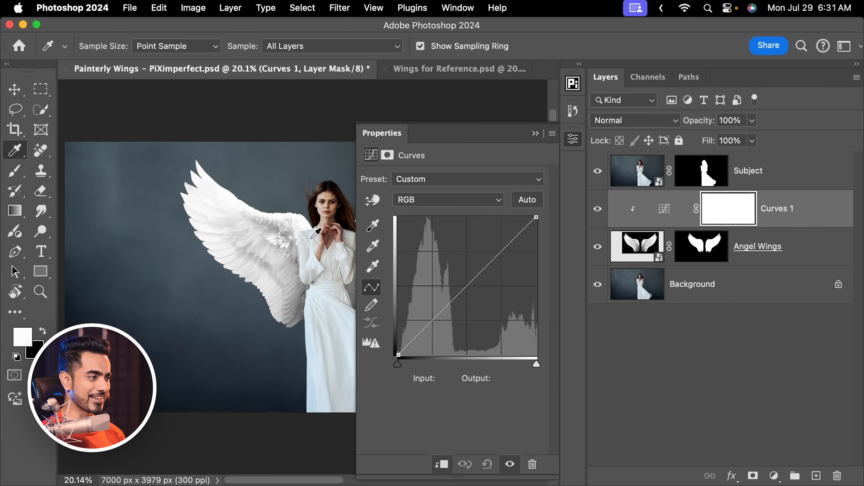
drag(314, 258, 293, 255)
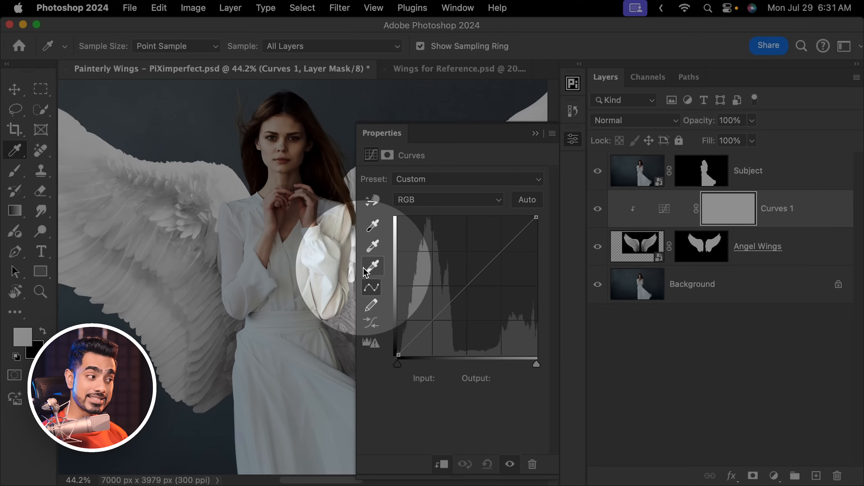
double_click(372, 271)
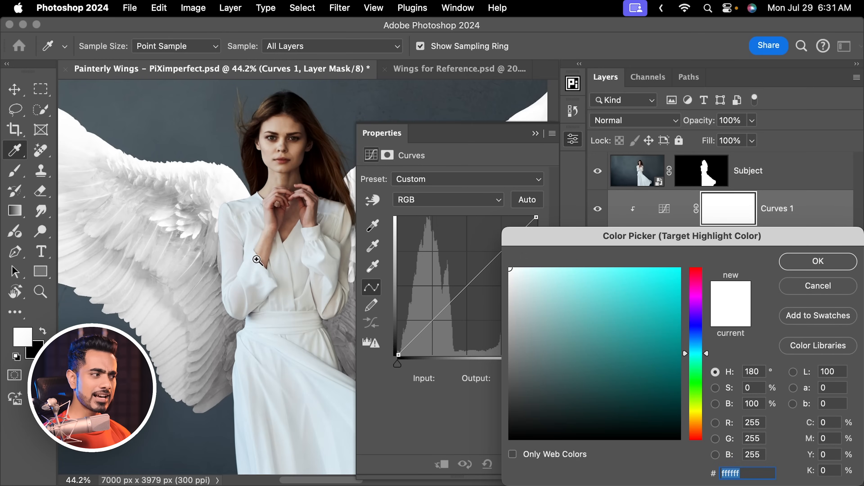
drag(257, 260, 305, 216)
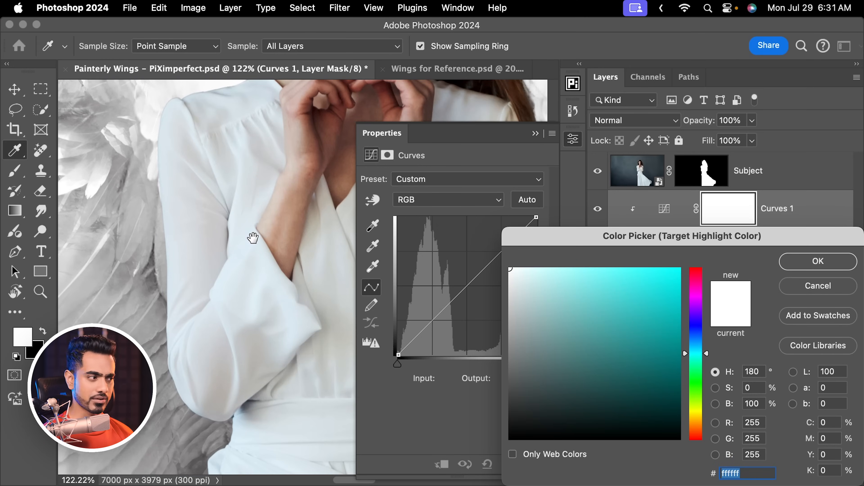
drag(253, 237, 270, 253)
click(261, 258)
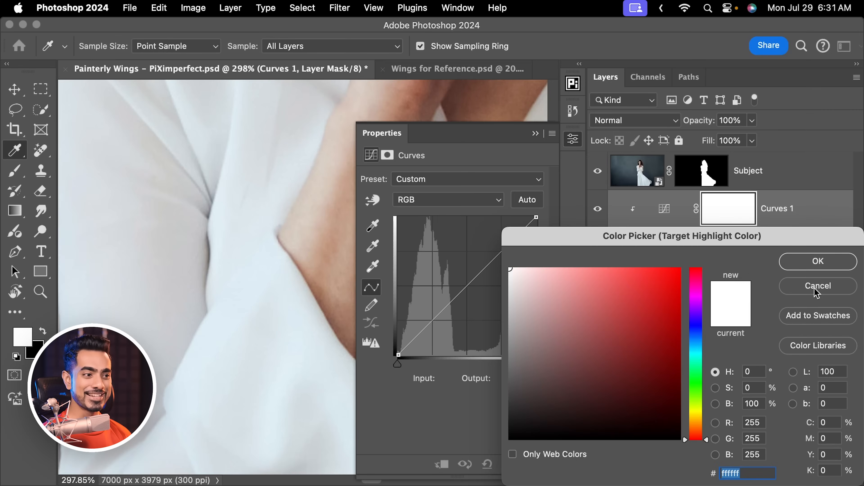
click(817, 292)
Set the Curves target highlight color to #deeef5, sampled from the bright dress sleeve with 3 by 3 Average, without saving it as default.
click(668, 214)
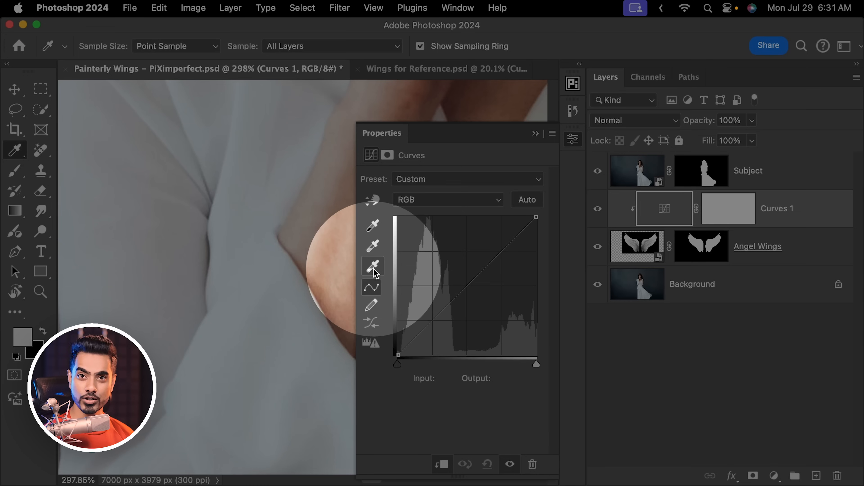
double_click(373, 267)
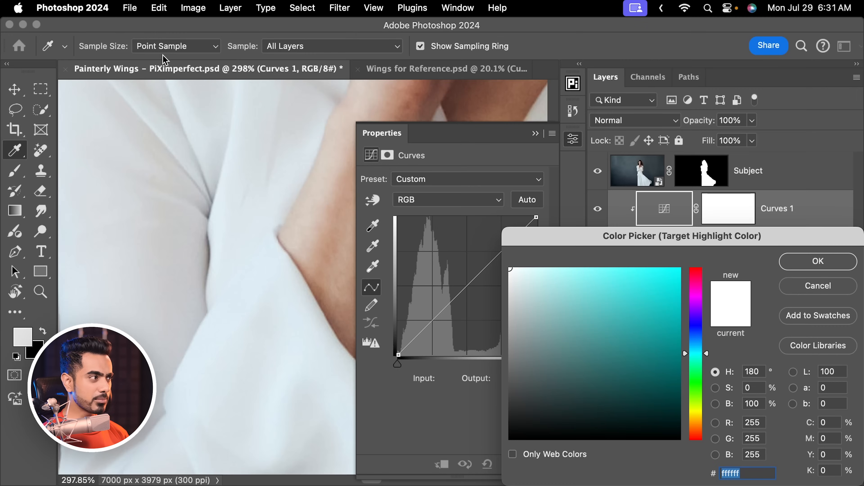
click(164, 51)
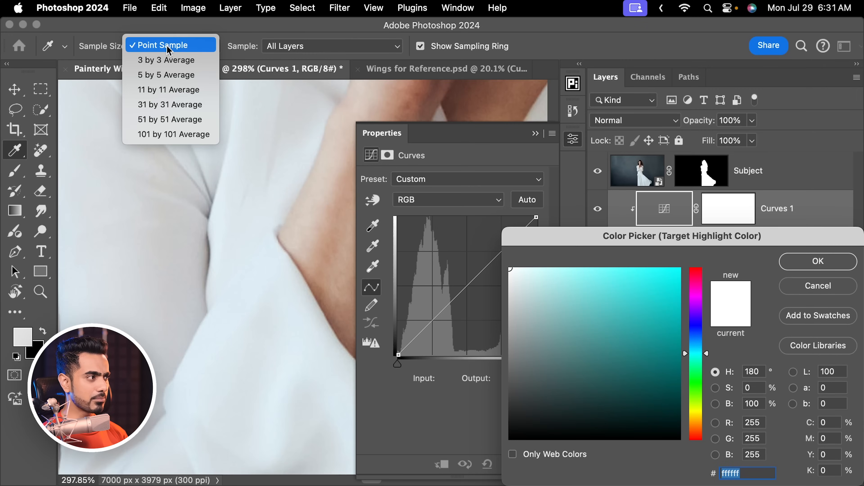
click(169, 60)
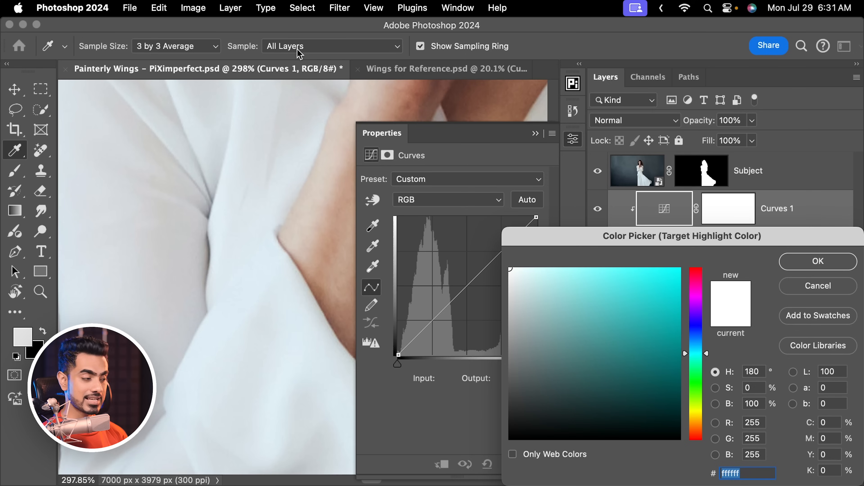
click(262, 260)
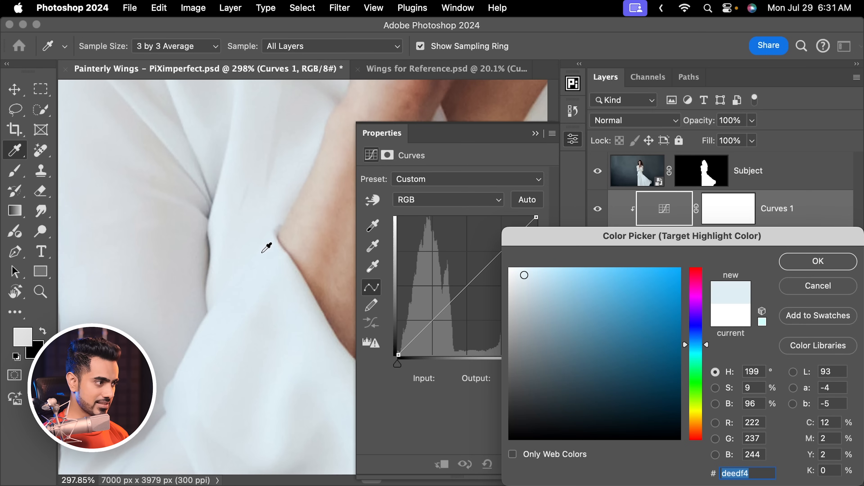
drag(255, 263, 276, 267)
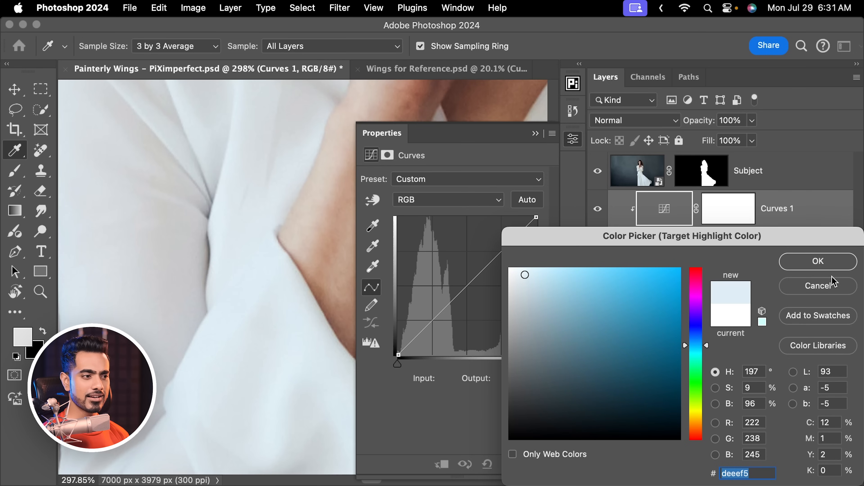
click(818, 261)
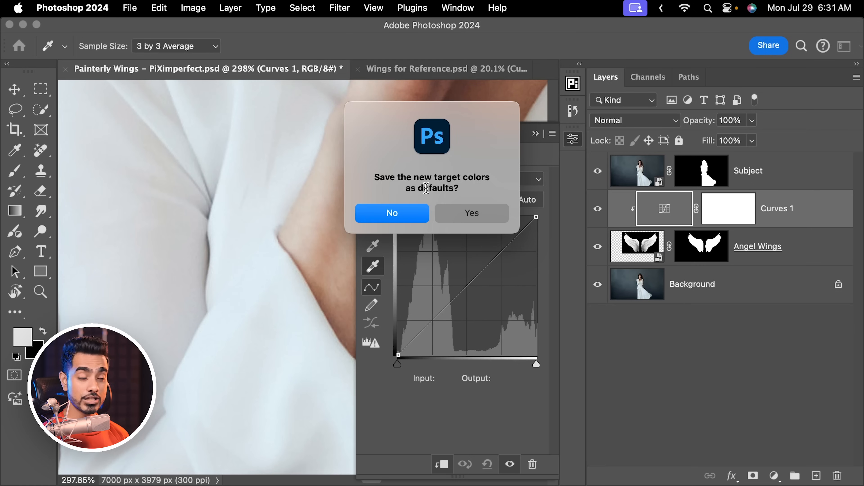
click(394, 213)
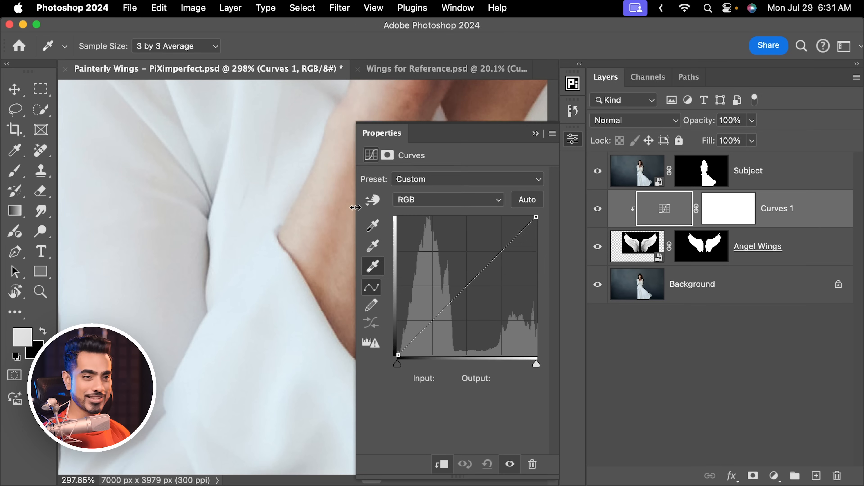
Apply the Curves highlight eyedropper to the brightest part of the wing beside the woman's shoulder.
drag(298, 228, 232, 237)
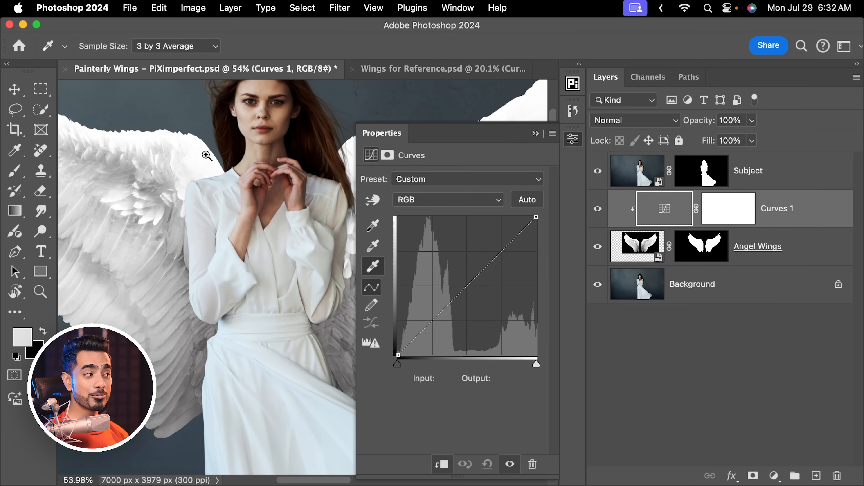
drag(206, 155, 278, 223)
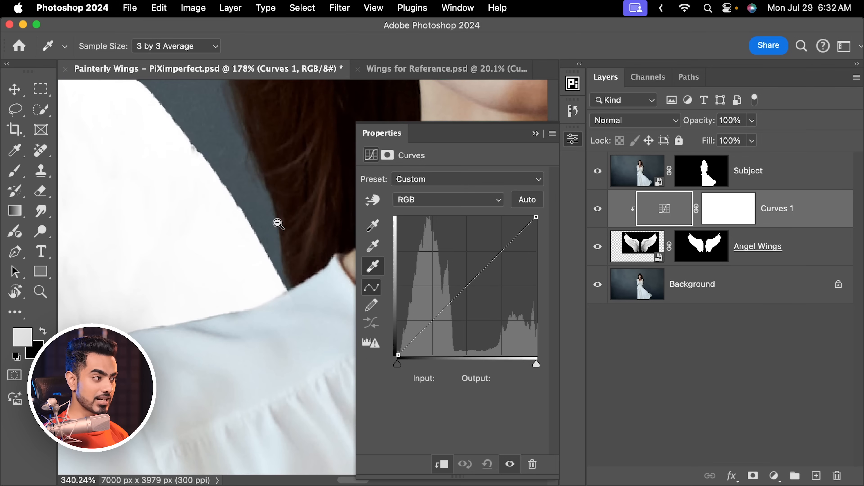
click(240, 236)
drag(264, 223, 172, 240)
drag(254, 254, 218, 204)
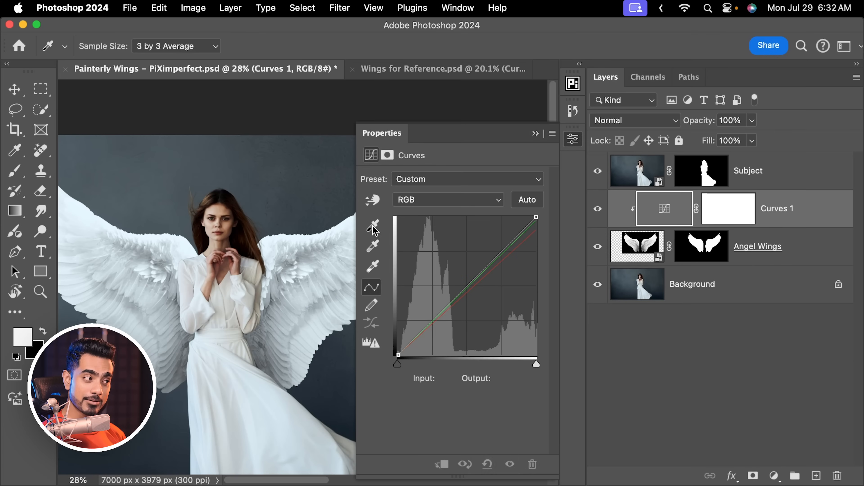
Set the Curves target shadow color to #32353f, sampled from the darkest dress fold at the waist, without saving it as default.
double_click(372, 226)
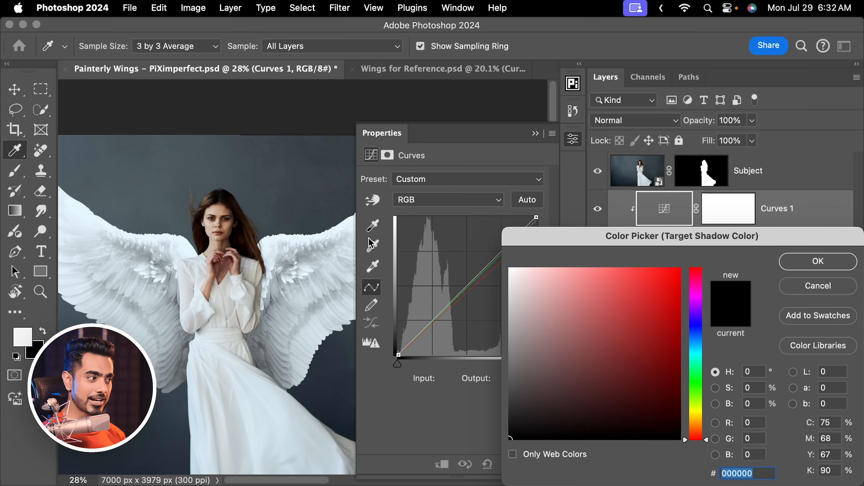
drag(199, 332, 290, 295)
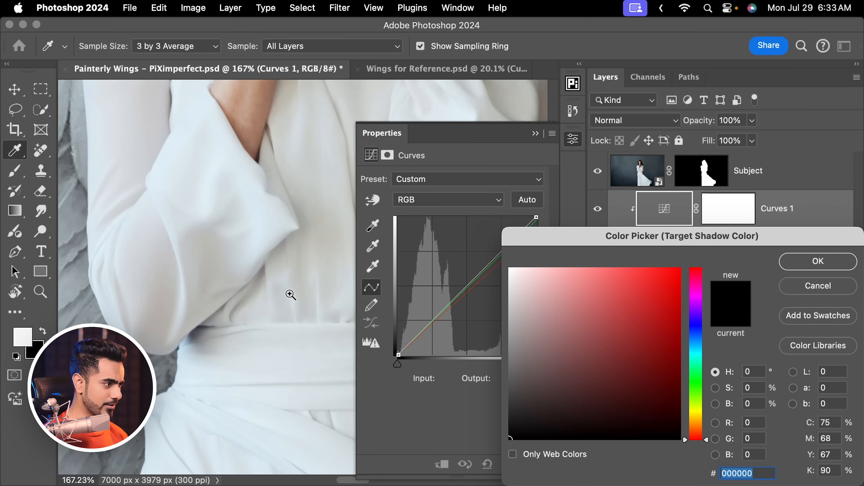
drag(209, 327, 284, 290)
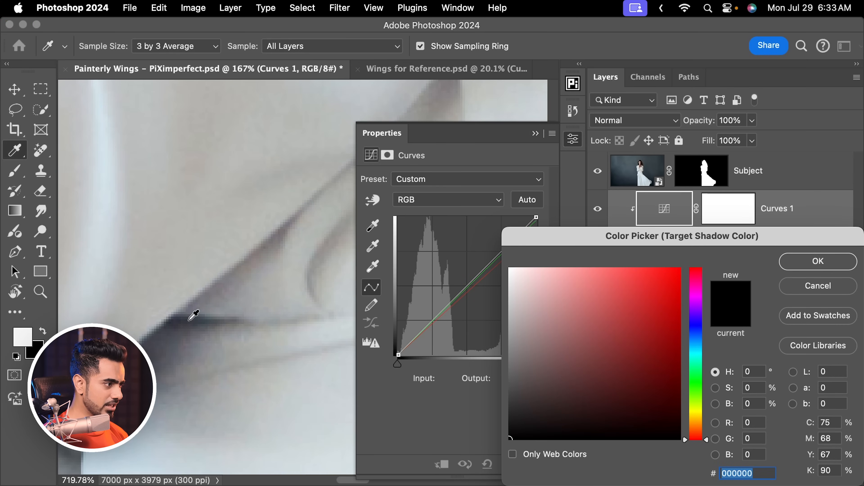
click(173, 322)
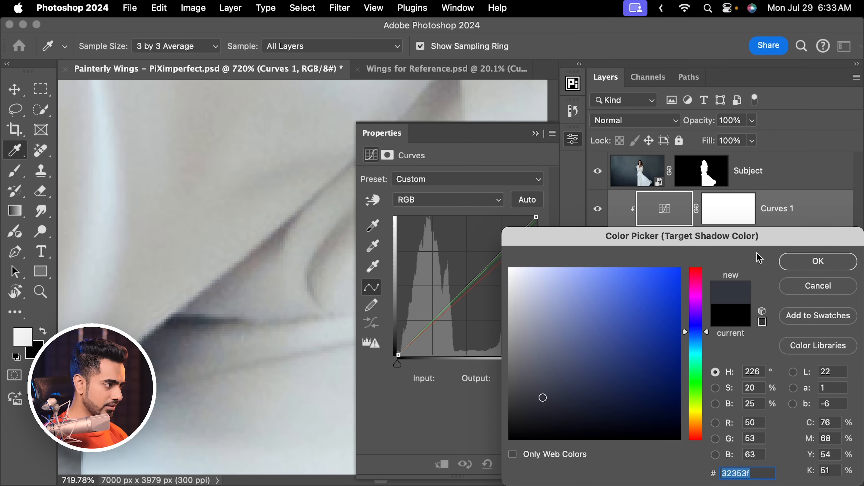
click(811, 264)
click(378, 217)
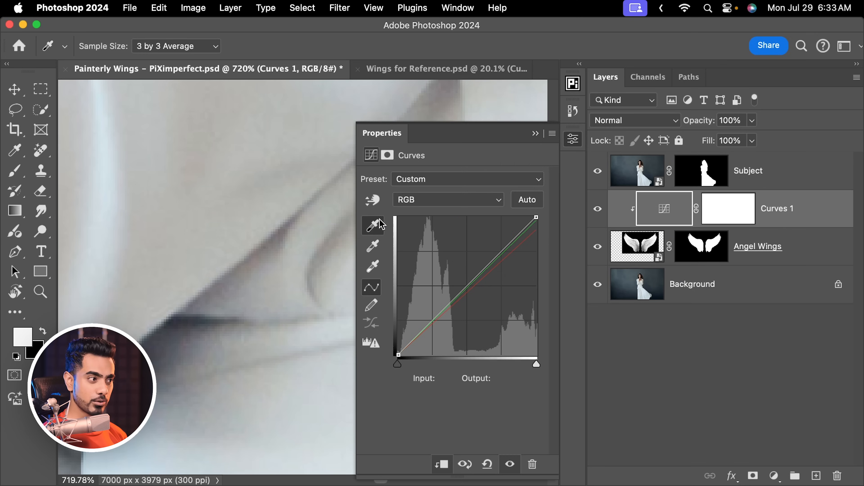
Apply the Curves shadow eyedropper to the dark gap between the wing feathers beside the dress.
drag(288, 237, 176, 280)
drag(198, 126, 257, 100)
drag(245, 119, 266, 185)
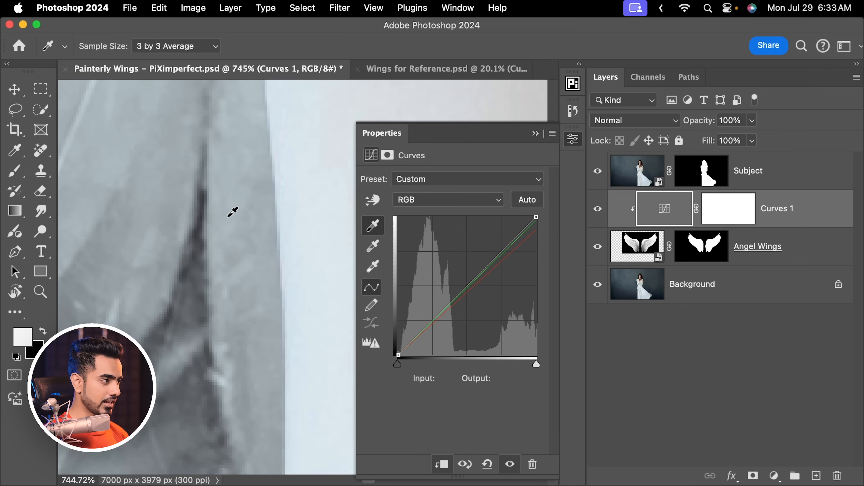
click(200, 236)
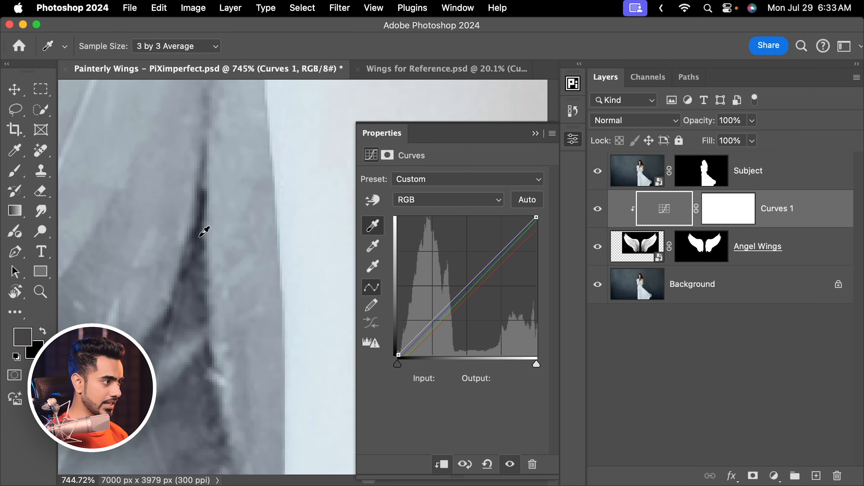
drag(230, 223, 68, 274)
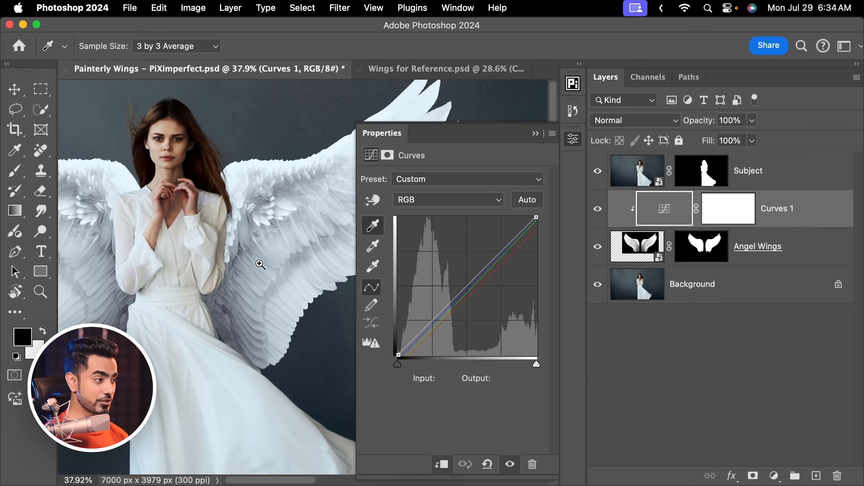
Resample the wing shadows on the other wing, trying a grey feather area and settling on the darkest gap between the feathers.
drag(239, 257, 299, 218)
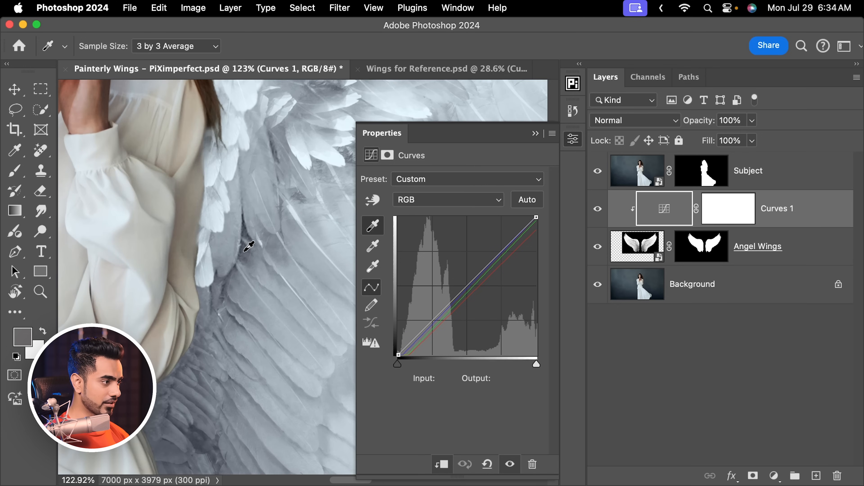
click(249, 242)
drag(243, 218, 329, 167)
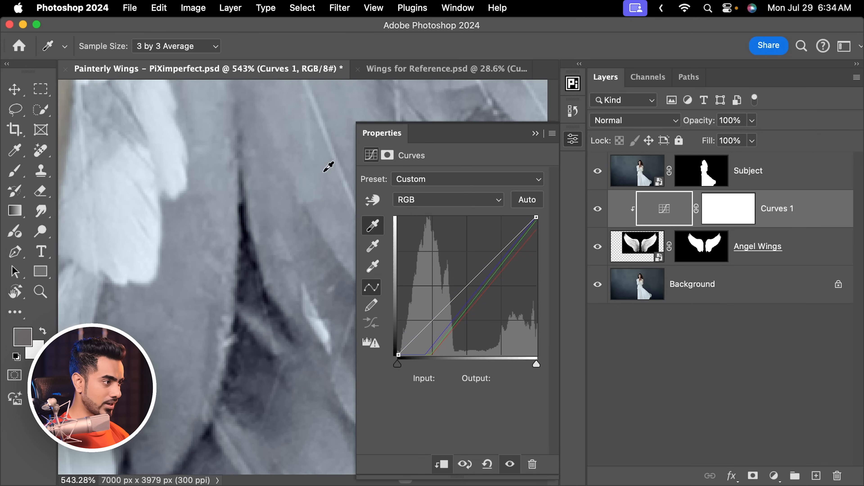
click(242, 219)
drag(247, 225, 193, 302)
mouse_move(231, 275)
mouse_down()
mouse_move(198, 288)
mouse_move(221, 283)
mouse_up()
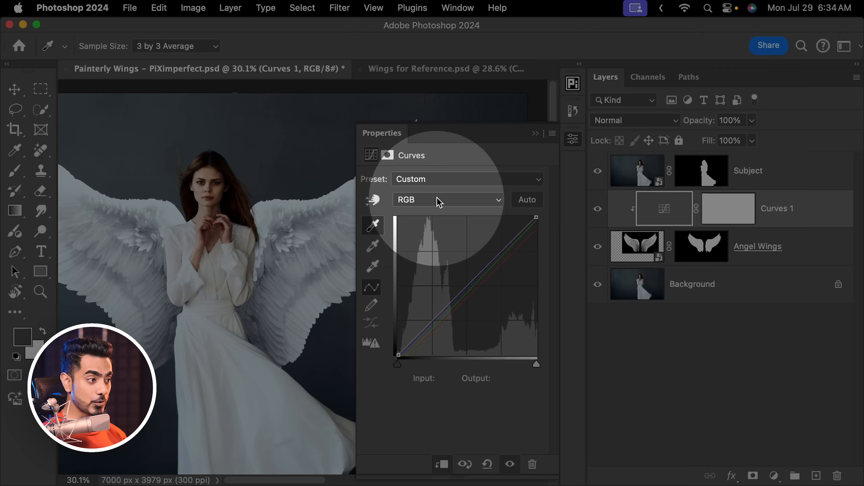
Raise the shadow input slightly in the Blue channel of the Curves adjustment to reduce blue in the wings' shadows.
click(438, 202)
click(411, 244)
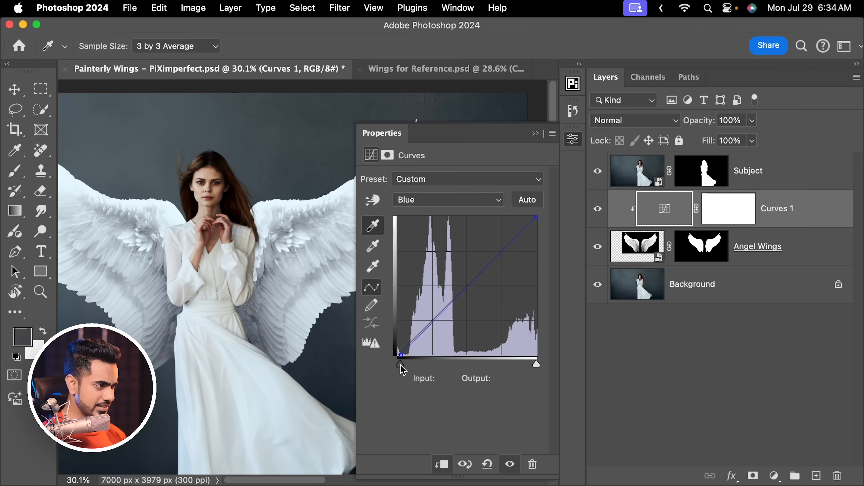
mouse_move(400, 363)
mouse_down()
mouse_move(417, 364)
mouse_move(407, 365)
mouse_up()
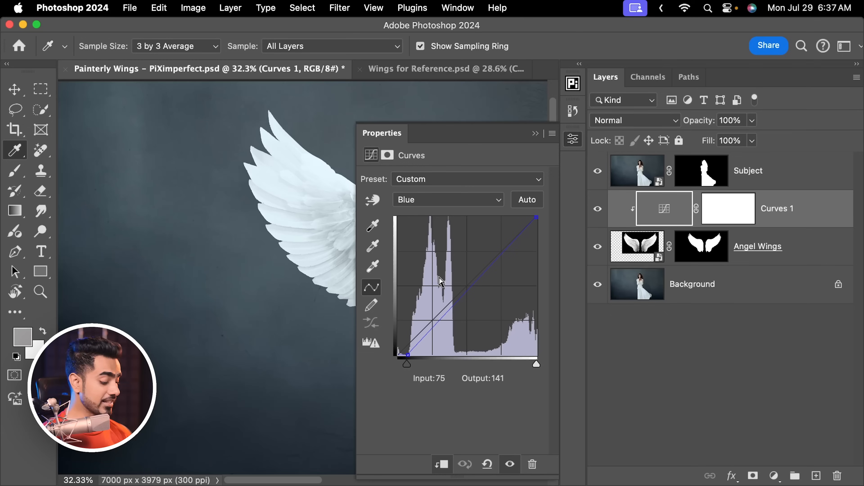
click(372, 201)
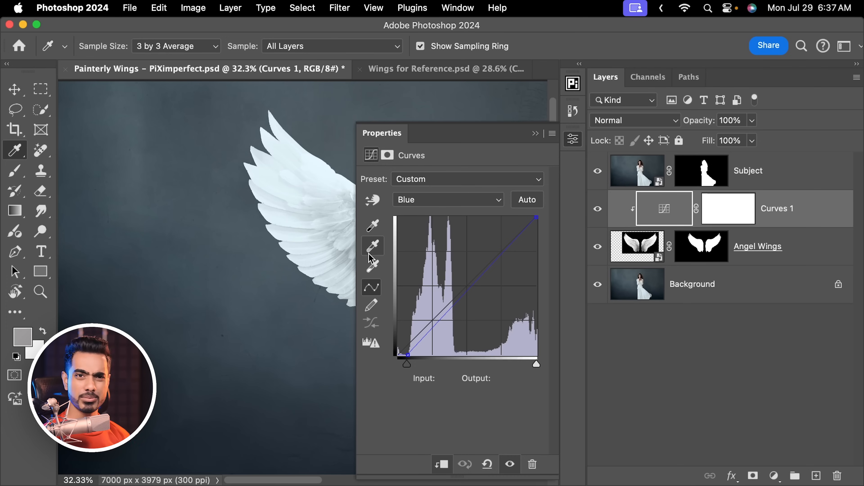
click(372, 264)
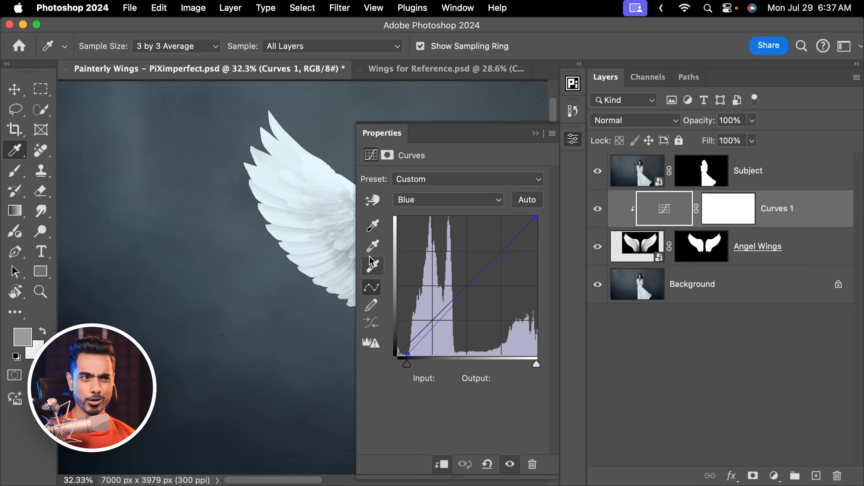
Lower the Curves midtones slightly in the Blue channel (input 136, output 118) and the Green channel (input 135, output 116).
drag(298, 263, 240, 274)
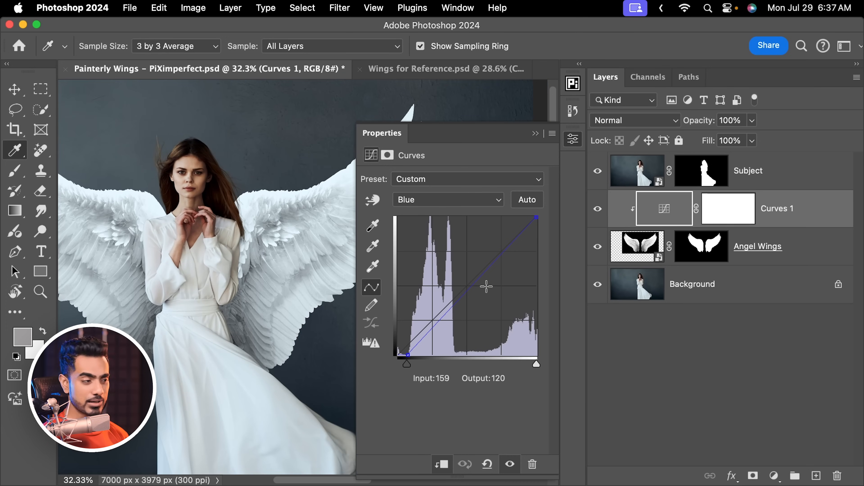
click(469, 287)
drag(469, 288, 472, 291)
click(447, 200)
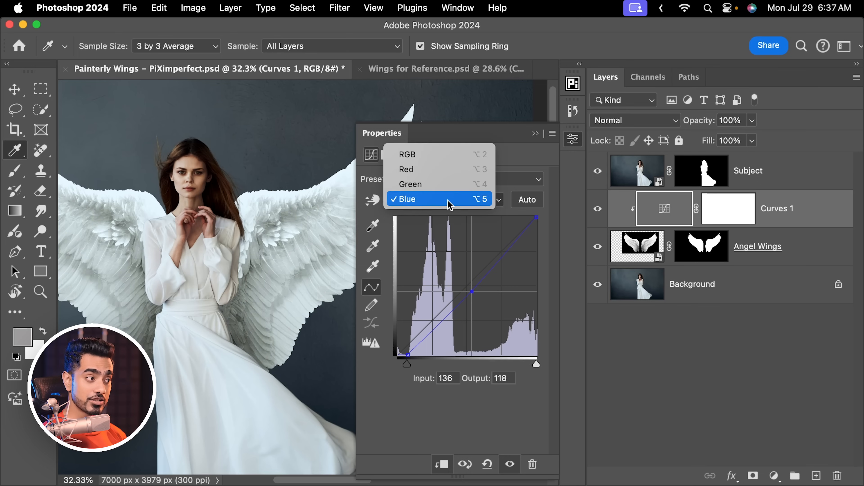
click(450, 183)
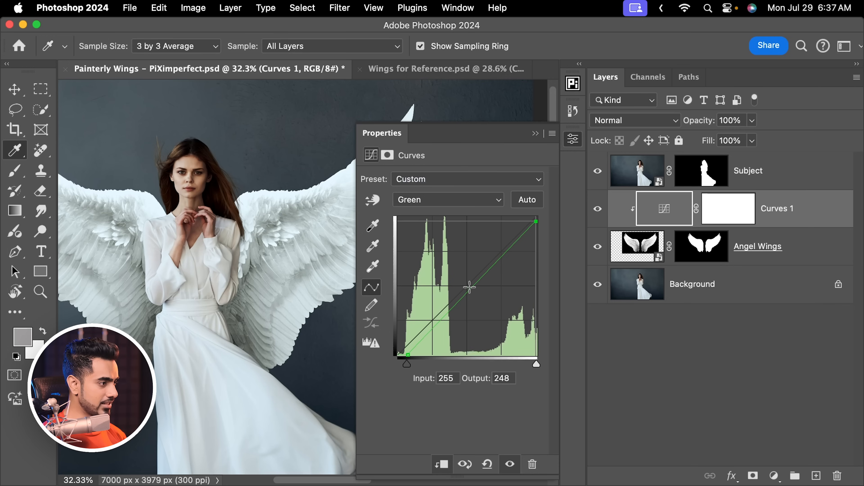
drag(469, 288, 471, 293)
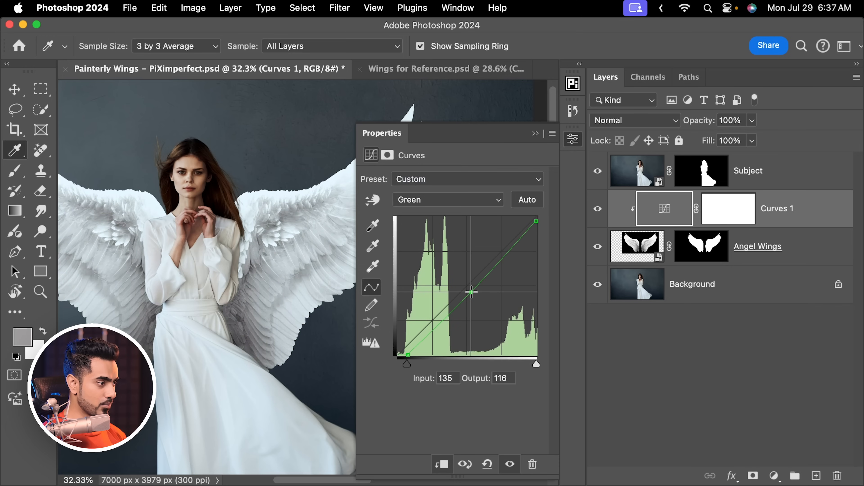
click(535, 135)
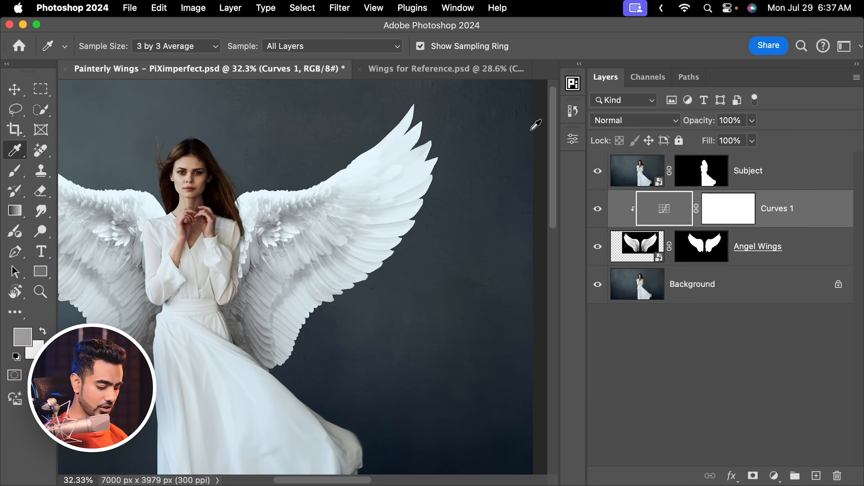
Compare the wings in the whole image with the Curves 1 adjustment hidden and shown.
key(super+0)
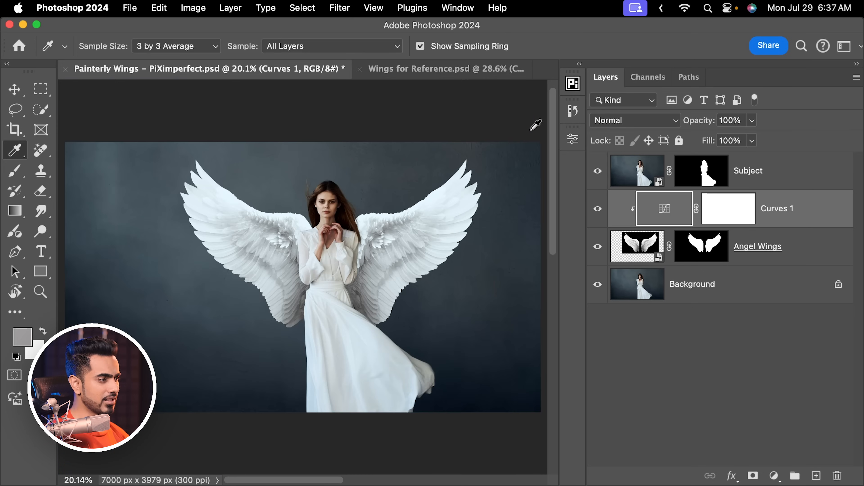
click(598, 209)
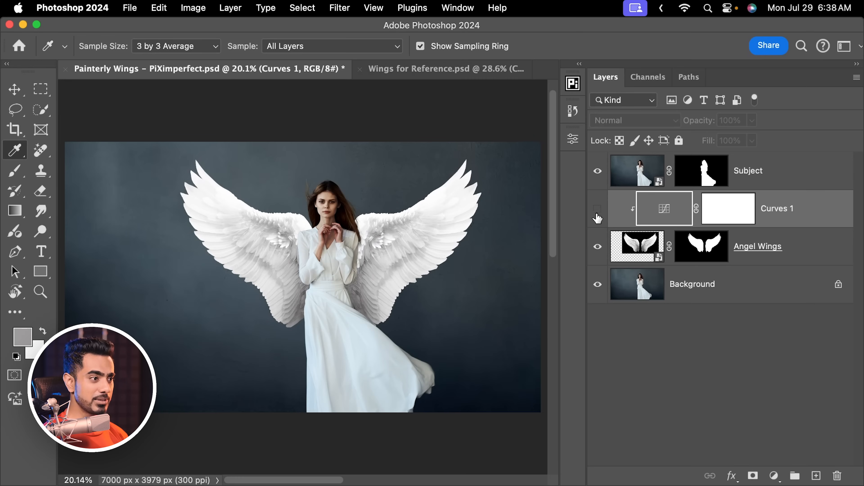
click(599, 219)
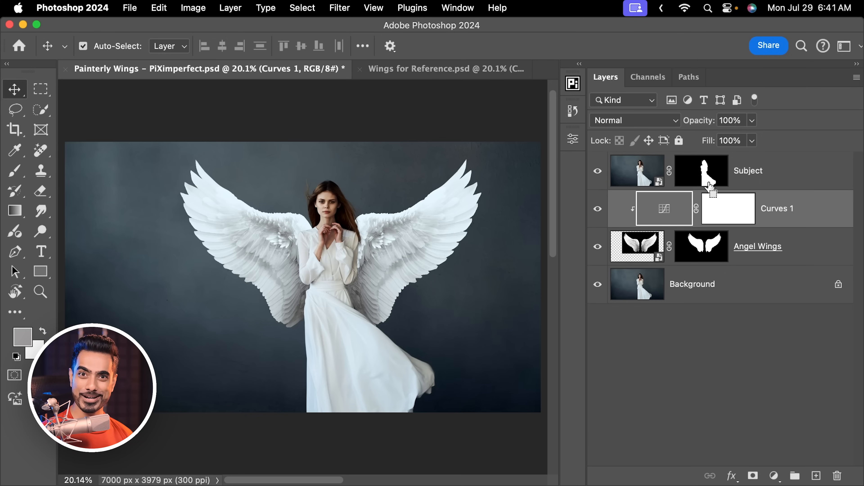
Add a black (#000000) Solid Color fill layer above Curves 1, masked with the selection loaded from the Subject layer's mask.
super+click(706, 170)
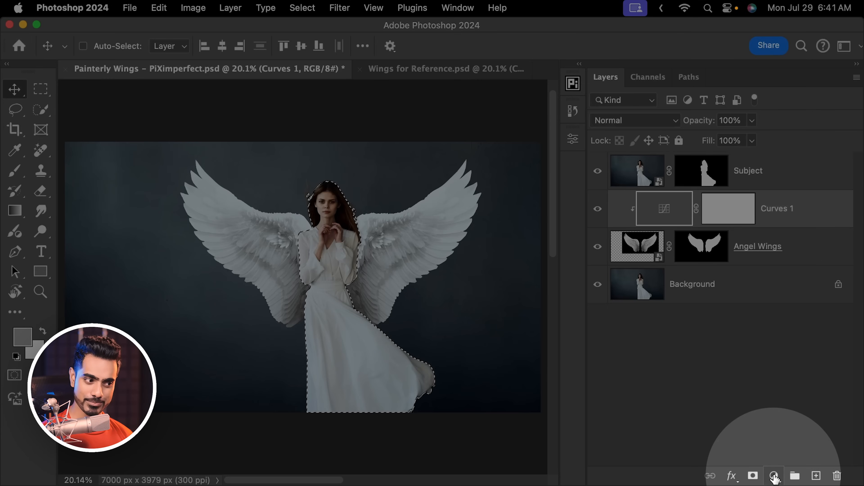
click(774, 476)
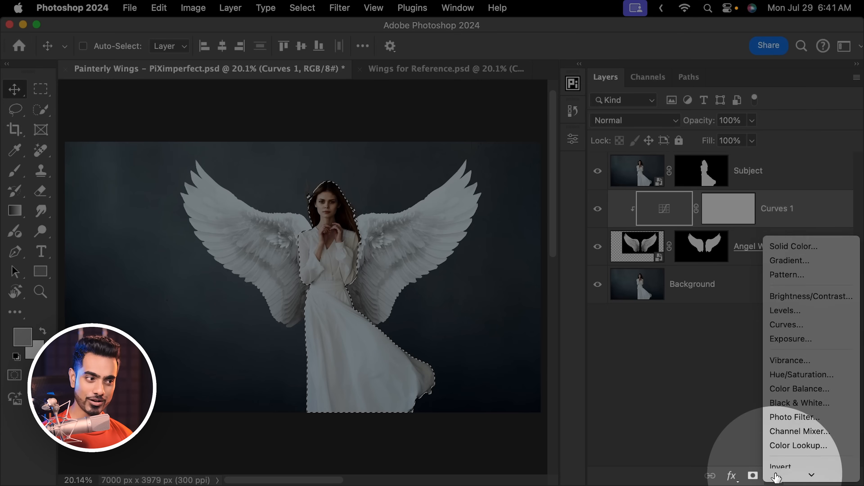
key(Escape)
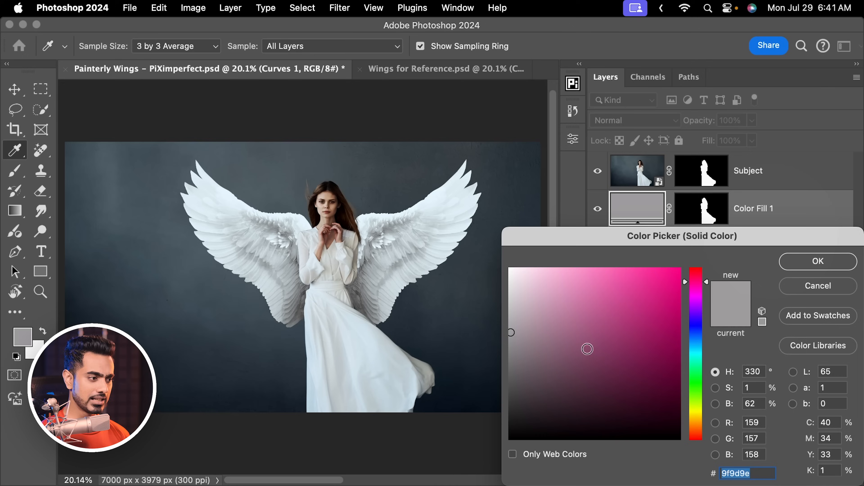
drag(522, 409, 494, 460)
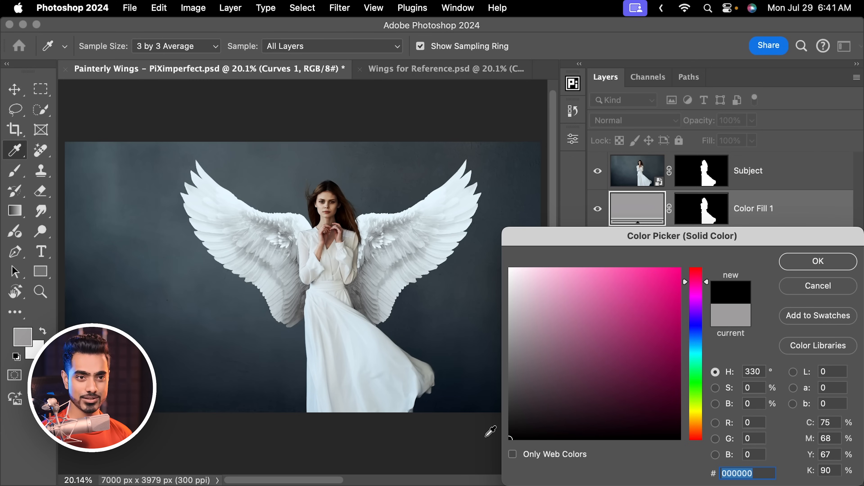
click(820, 264)
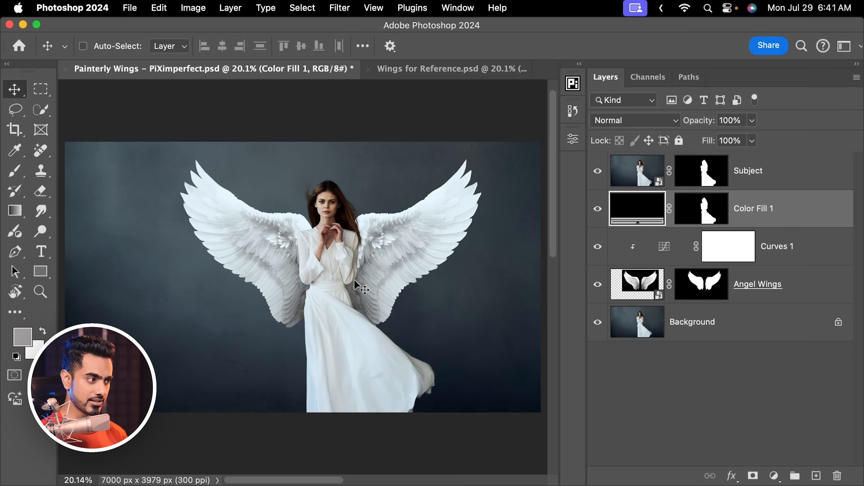
Offset the black silhouette to the right of the woman as a cast shadow and clip it to the Angel Wings layer.
mouse_move(354, 280)
mouse_down()
mouse_move(363, 275)
mouse_move(363, 286)
mouse_up()
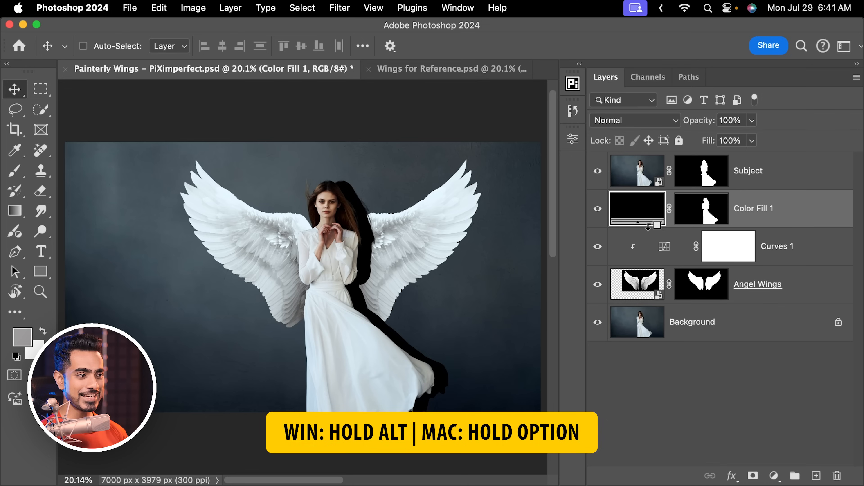
alt+click(648, 227)
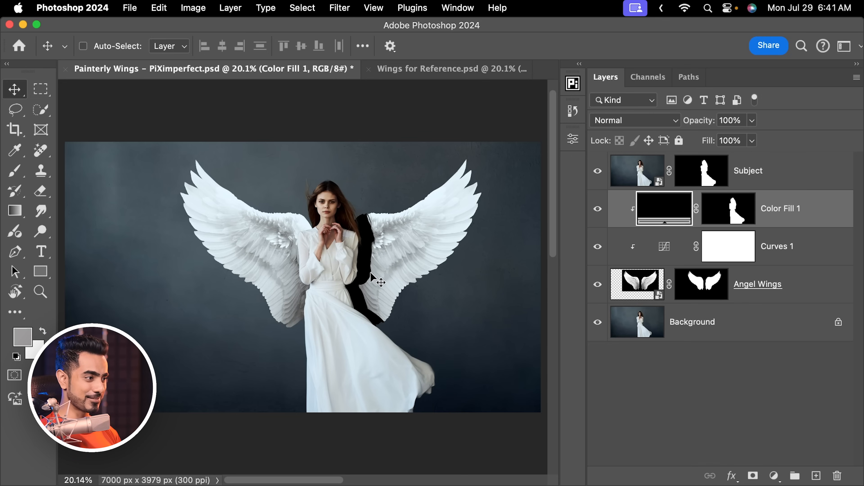
drag(371, 274, 432, 253)
drag(423, 252, 357, 261)
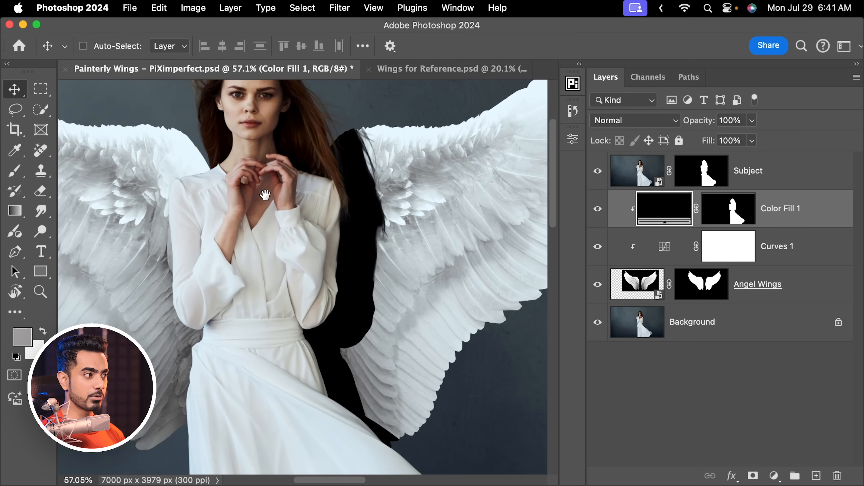
drag(265, 195, 266, 242)
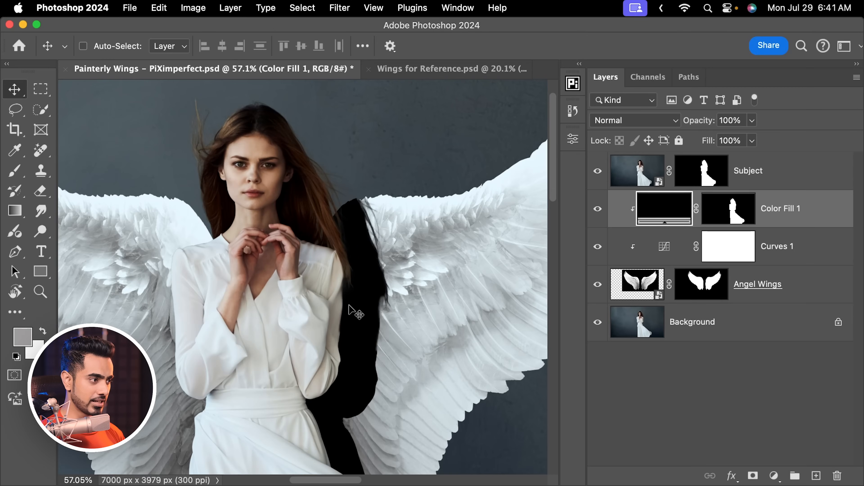
drag(349, 305, 360, 308)
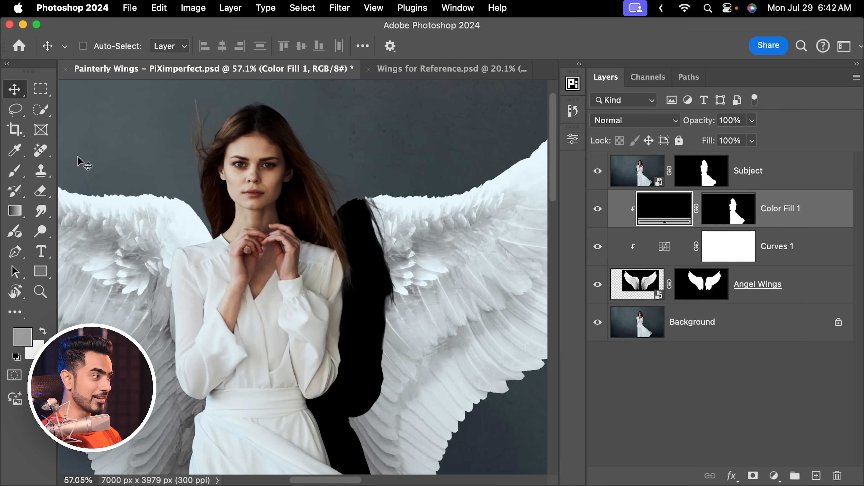
Trim the shadow's wispy hair edge into a smooth contour by painting black on the Color Fill 1 mask with a small soft brush.
click(14, 170)
key(bracketleft)
key(bracketleft)
key(bracketleft)
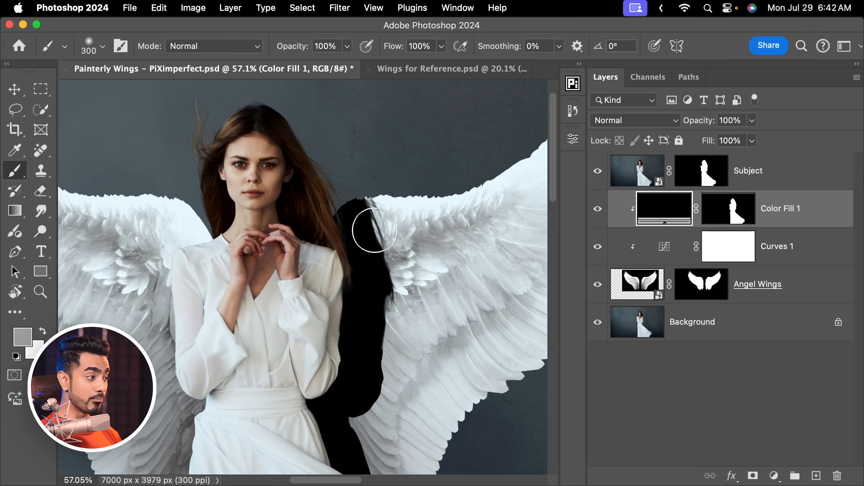
key(x)
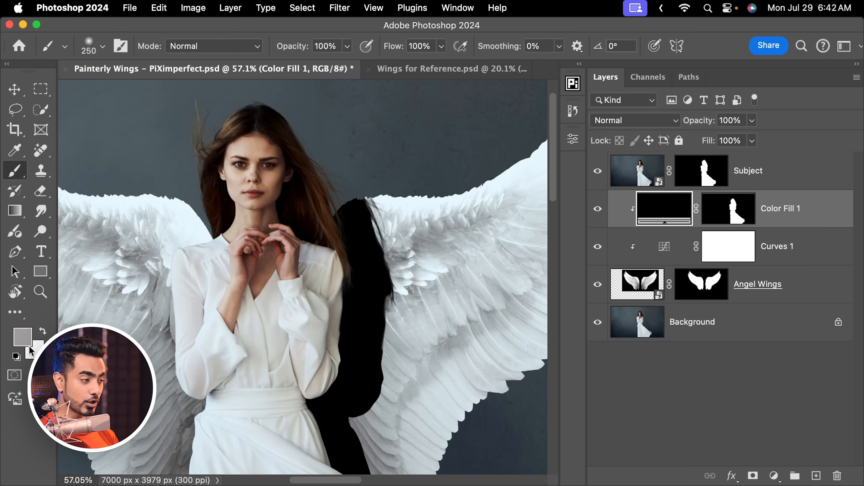
key(d)
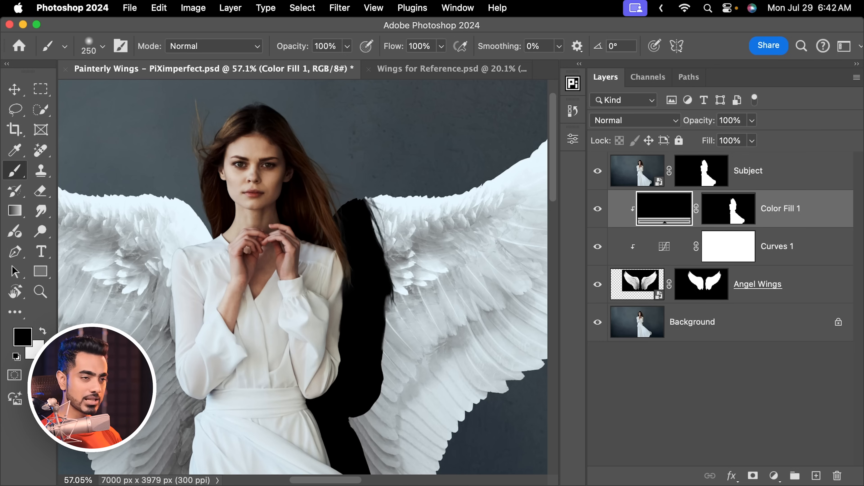
key(bracketleft)
key(bracketleft)
key(bracketleft)
key(bracketleft)
key(bracketleft)
key(bracketleft)
key(bracketleft)
key(bracketleft)
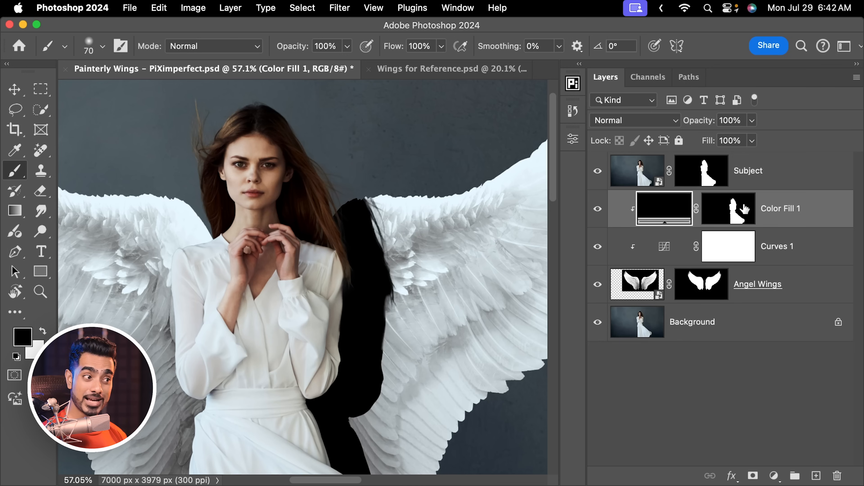
click(734, 210)
key(x)
key(bracketleft)
key(bracketleft)
mouse_move(350, 202)
mouse_down()
mouse_move(385, 277)
mouse_move(386, 268)
mouse_move(387, 295)
mouse_up()
key(bracketleft)
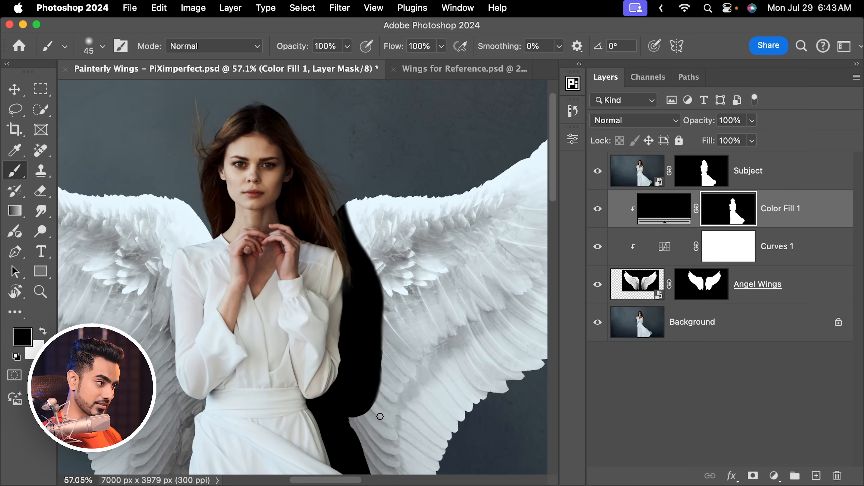
Extend the shadow along the skirt by painting white on its mask with a 90 px brush, then return to black at 45 px.
scroll(381, 416, down, 5)
key(bracketright)
key(bracketright)
key(bracketright)
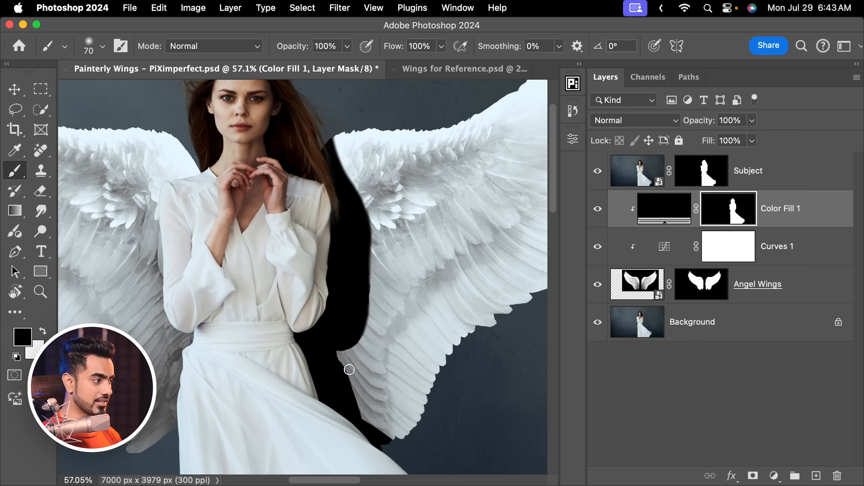
key(x)
key(bracketright)
key(bracketright)
drag(334, 353, 397, 450)
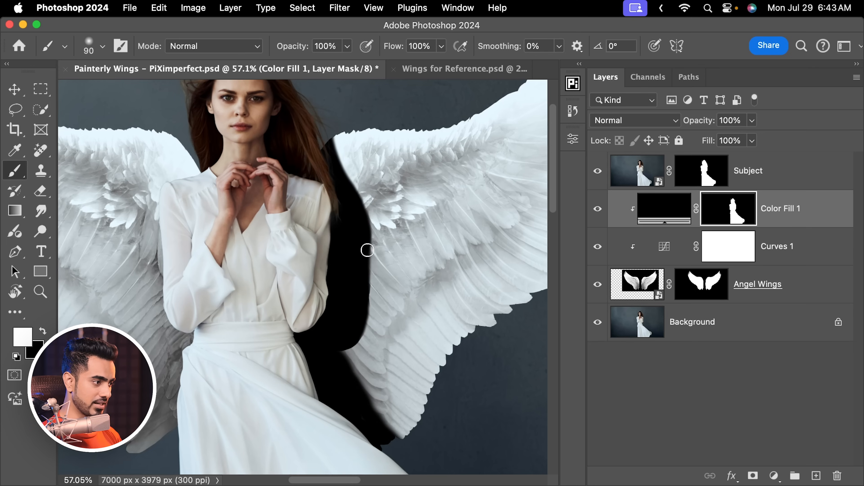
key(x)
key(bracketleft)
key(bracketleft)
key(bracketleft)
key(bracketleft)
key(bracketleft)
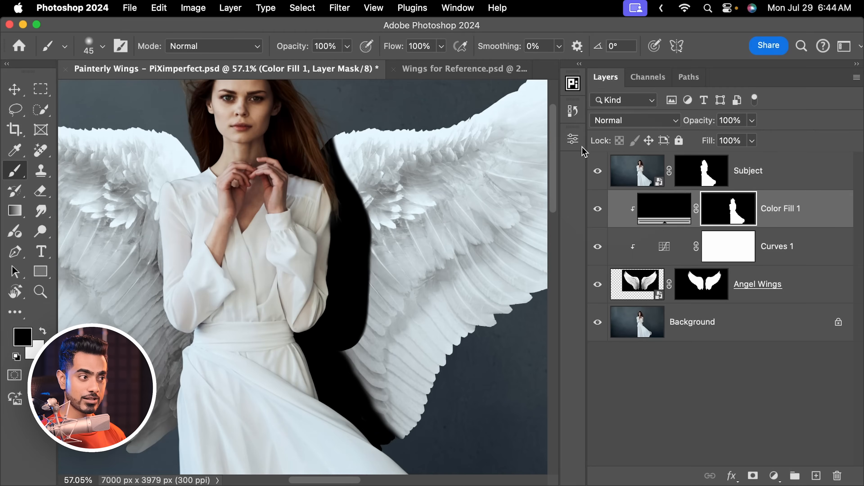
Soften the shadow by setting the Color Fill 1 mask's feather to 200 px.
click(574, 141)
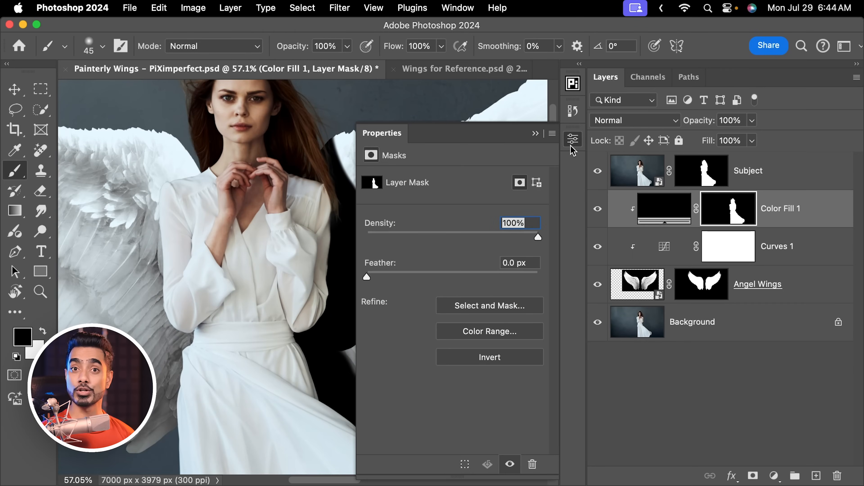
click(474, 7)
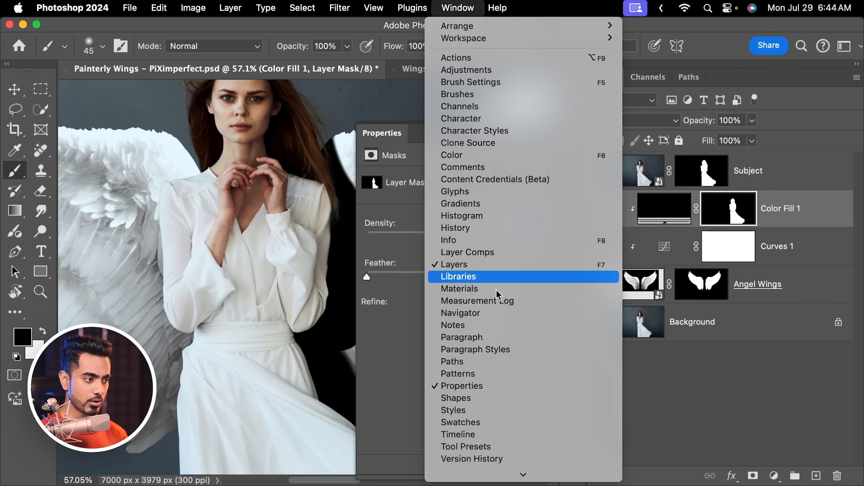
click(394, 353)
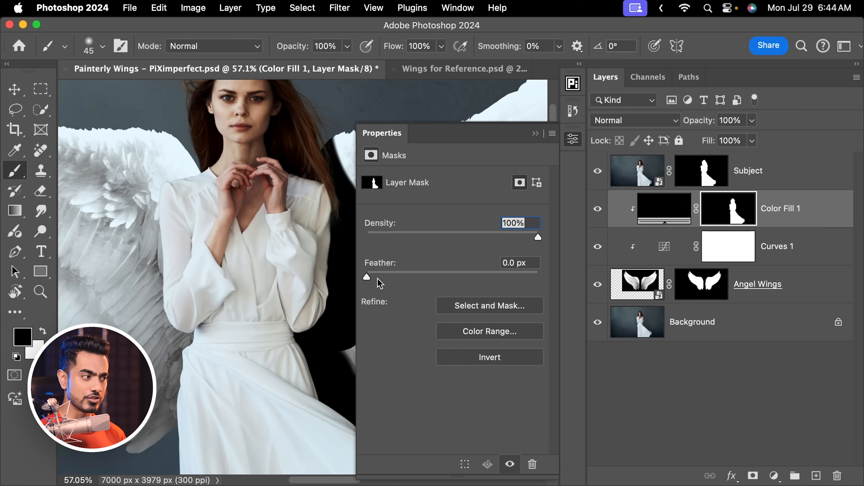
drag(281, 291, 199, 295)
drag(402, 274, 366, 277)
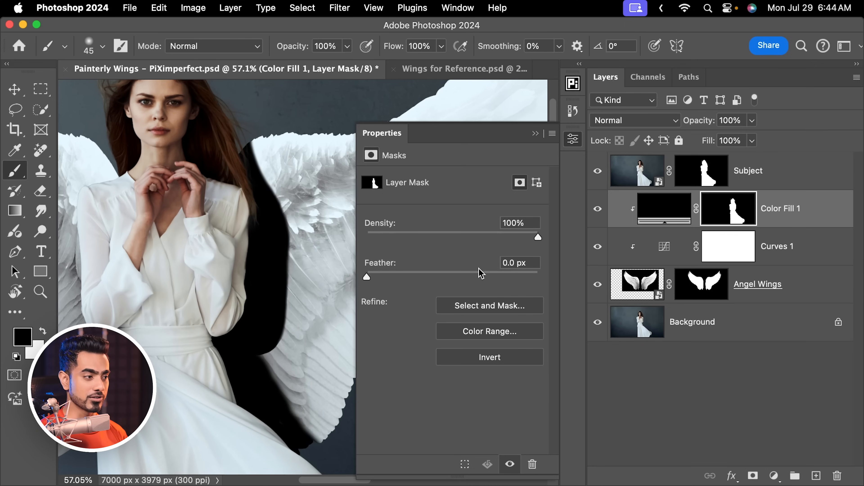
click(485, 275)
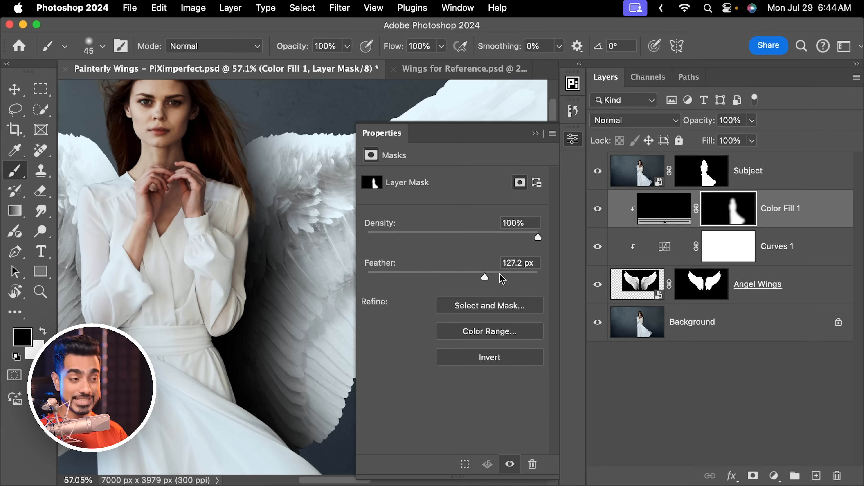
drag(503, 275, 458, 267)
text(200)
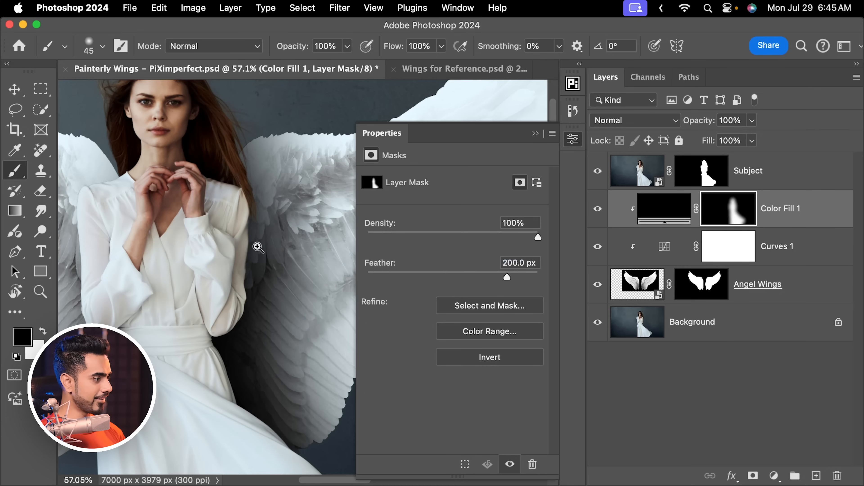
Reduce the opacity of the Color Fill 1 shadow layer to 60%.
drag(257, 247, 212, 269)
drag(303, 288, 348, 297)
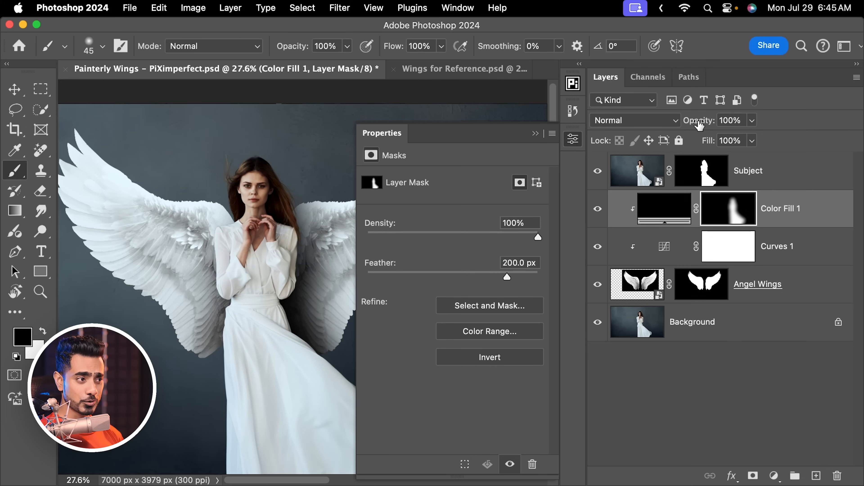
drag(700, 126, 701, 126)
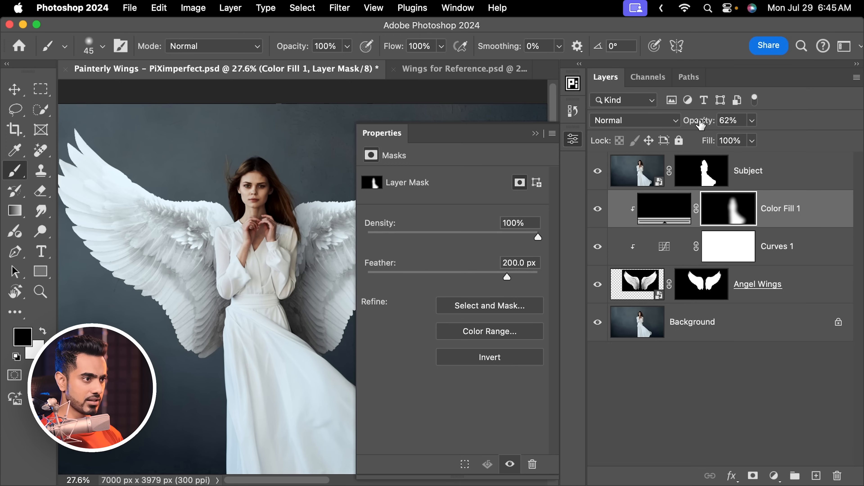
click(740, 121)
text(60)
key(Return)
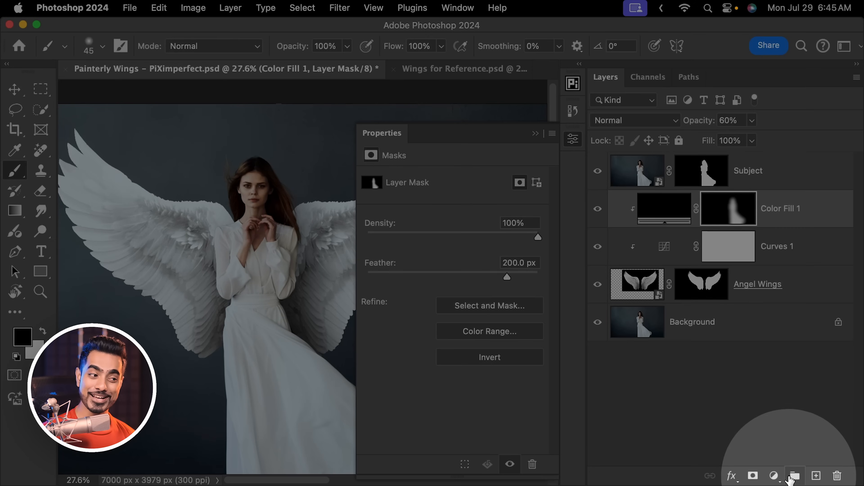
Add a black Solid Color fill layer above Color Fill 1, invert its mask to black, and clip it to the wings.
click(774, 476)
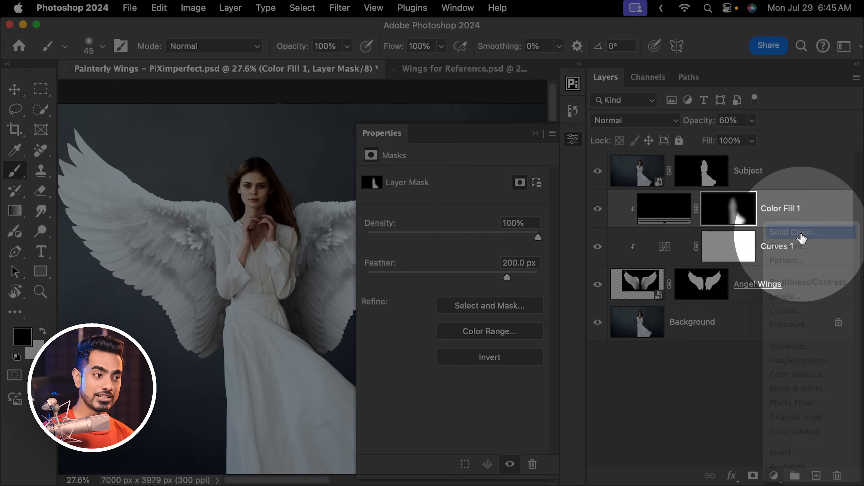
click(799, 234)
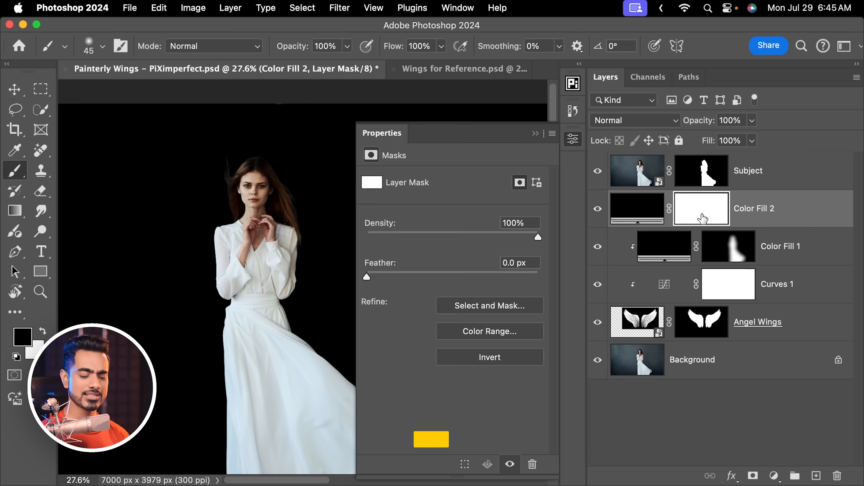
key(super+i)
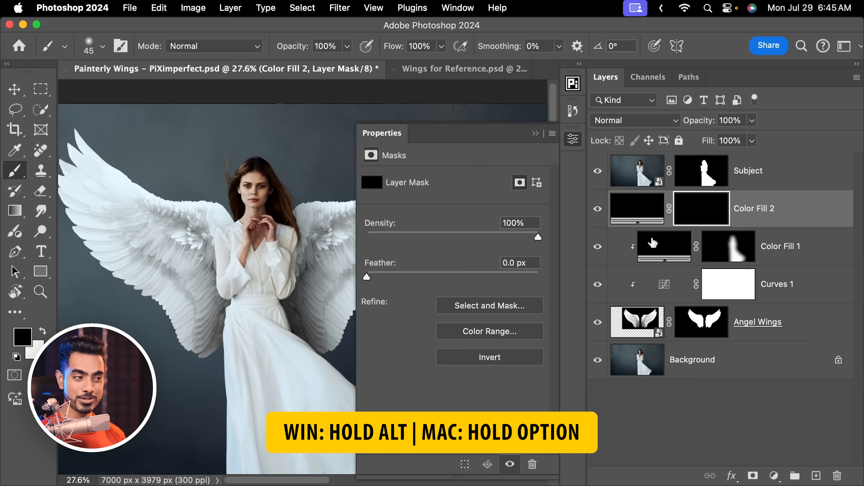
alt+click(640, 225)
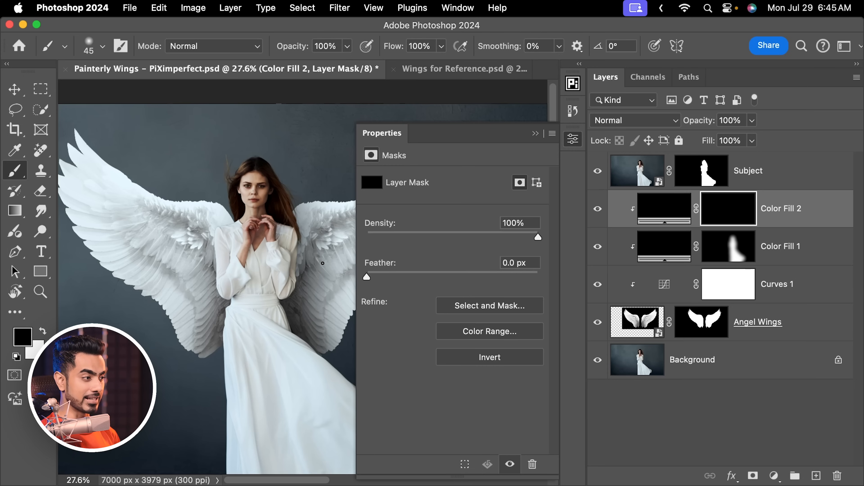
Paint white on the Color Fill 2 mask beside the woman's hair and arm over the wing, enlarging the soft brush from 70 to 175 px.
drag(314, 228, 366, 208)
drag(306, 235, 277, 228)
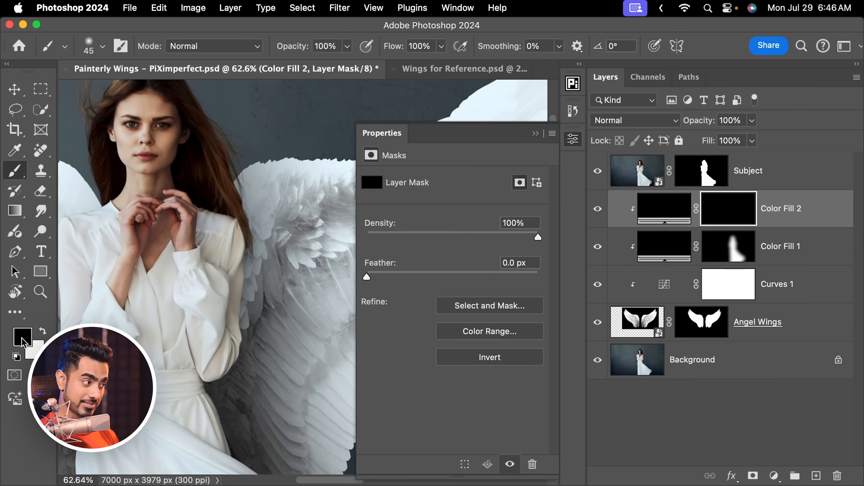
key(x)
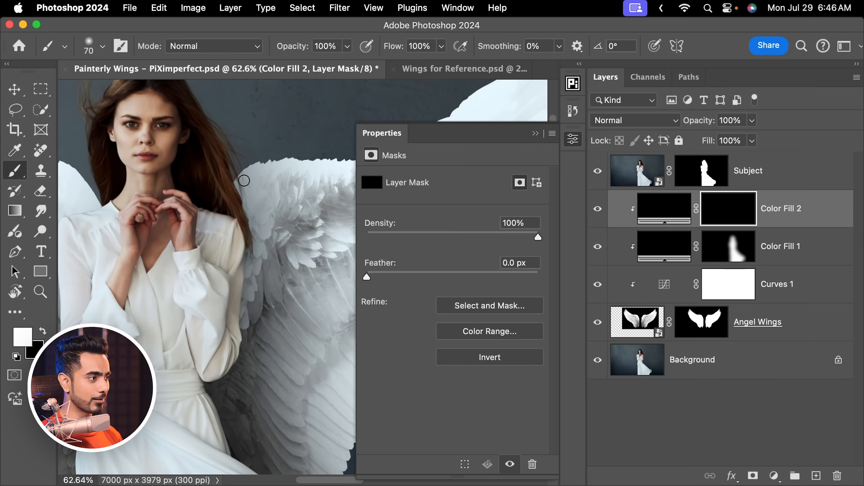
mouse_move(251, 174)
mouse_down()
mouse_move(273, 213)
mouse_move(272, 256)
mouse_move(246, 348)
mouse_up()
key(bracketright)
key(bracketright)
key(bracketright)
key(bracketright)
key(bracketright)
key(bracketright)
key(bracketright)
key(bracketright)
mouse_move(244, 175)
mouse_down()
mouse_move(256, 236)
mouse_move(247, 340)
mouse_up()
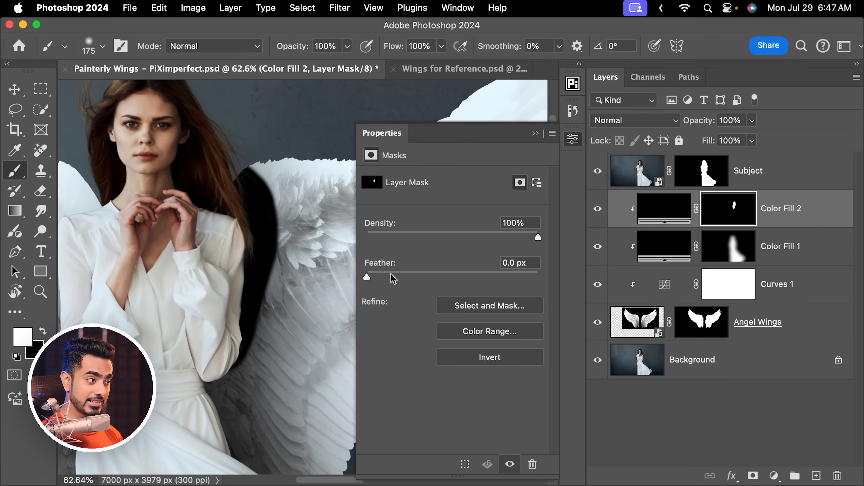
Soften the contact shadow with a 120 px feather on the Color Fill 2 mask and reduce the layer's opacity to 76%.
drag(431, 269, 487, 257)
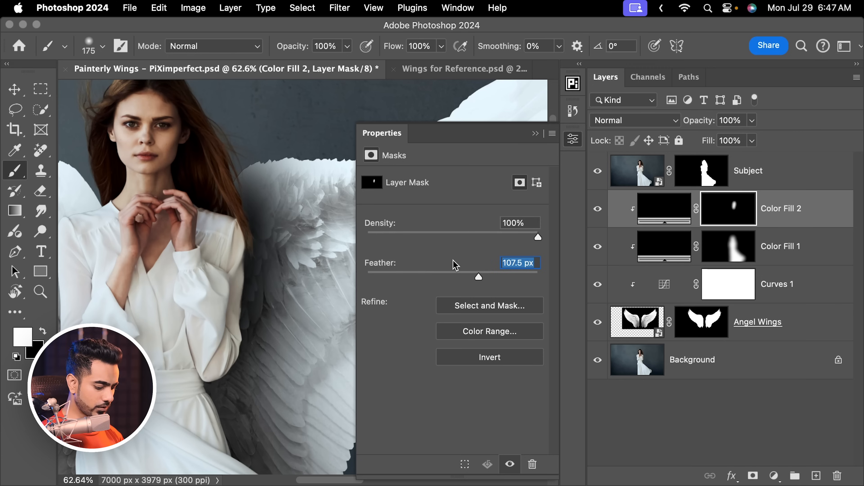
text(120)
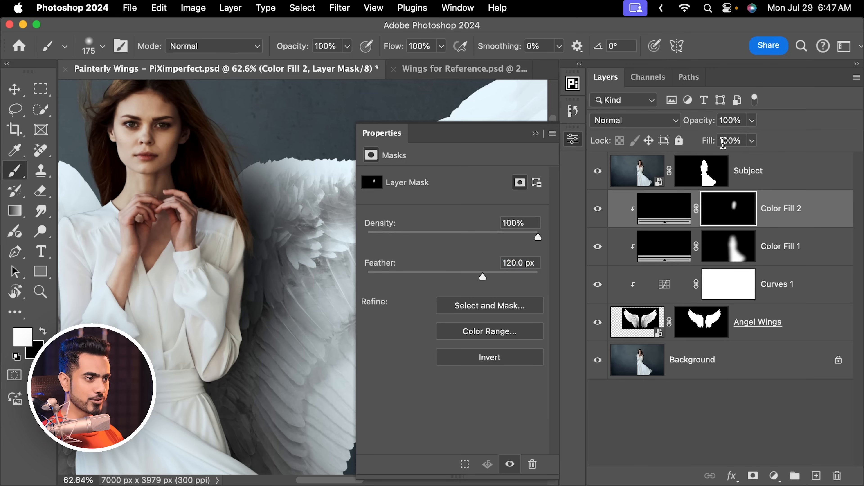
drag(695, 126, 692, 122)
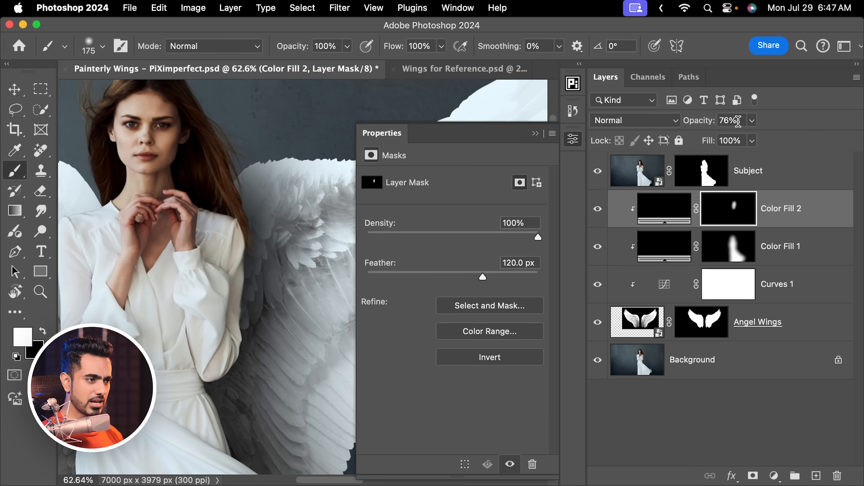
Switch the foreground colour to black with a 600 px brush and collapse the mask properties to uncover the full image.
drag(266, 200, 231, 201)
key(])
key(])
key(])
key(])
key(])
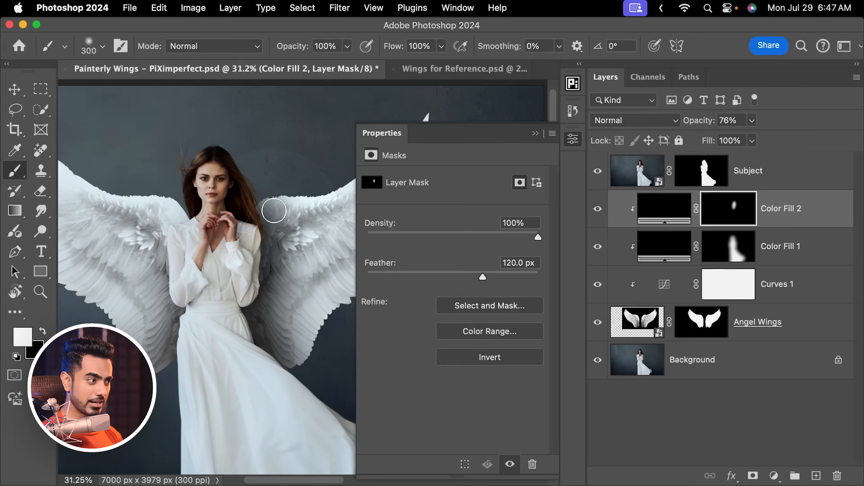
key(x)
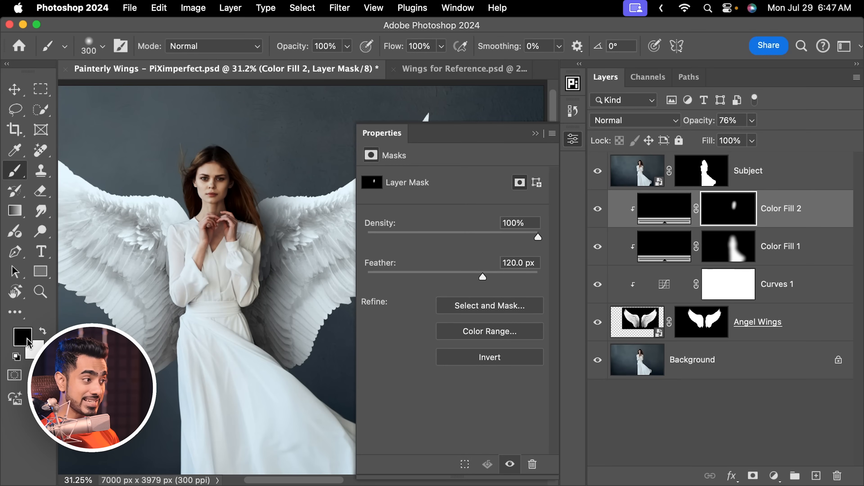
key(])
key(])
key(])
key(])
key(])
key(])
key(])
key(])
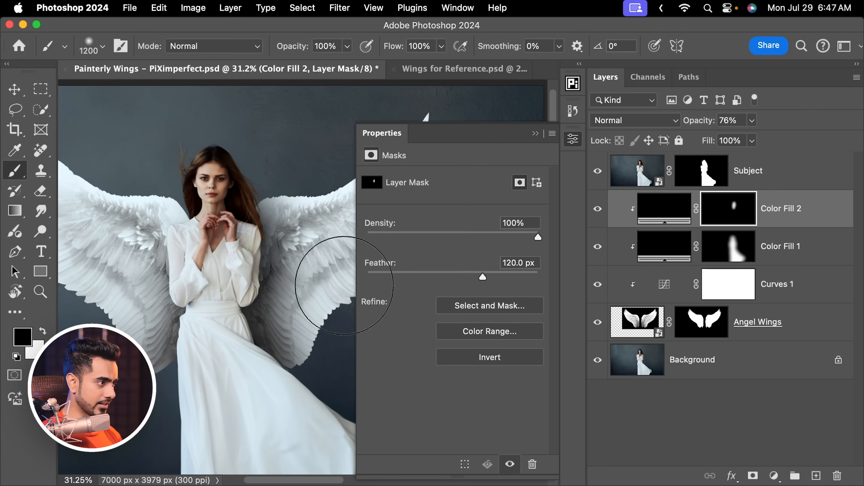
key([)
key([)
key([)
key([)
key([)
key([)
mouse_move(286, 154)
mouse_down()
mouse_move(293, 154)
mouse_move(283, 155)
mouse_up()
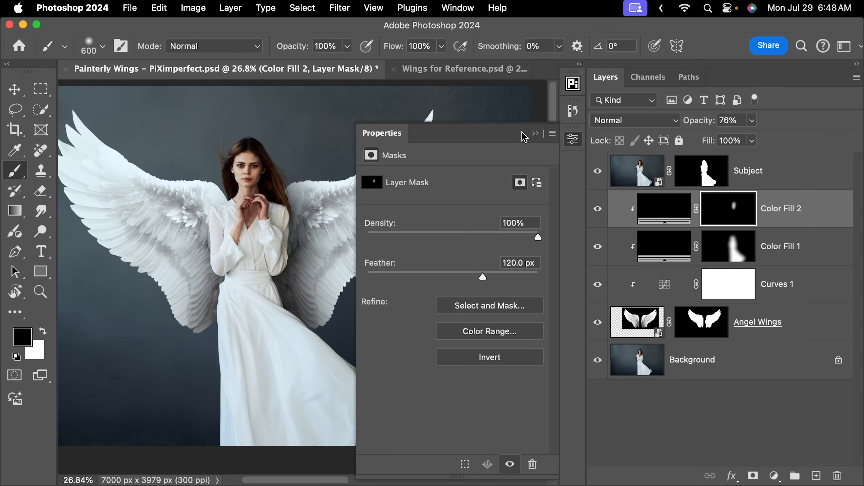
click(537, 134)
drag(421, 174, 446, 192)
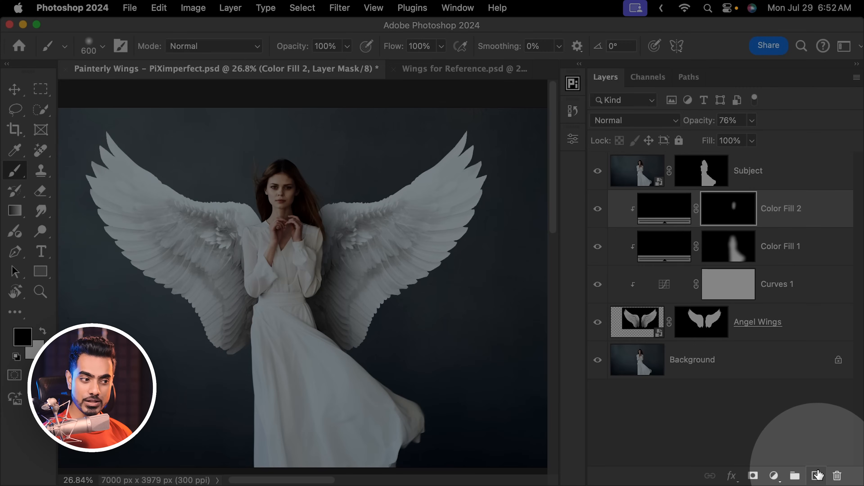
Create an empty layer above Color Fill 2, clip it to the wings, and name it D&B.
click(816, 476)
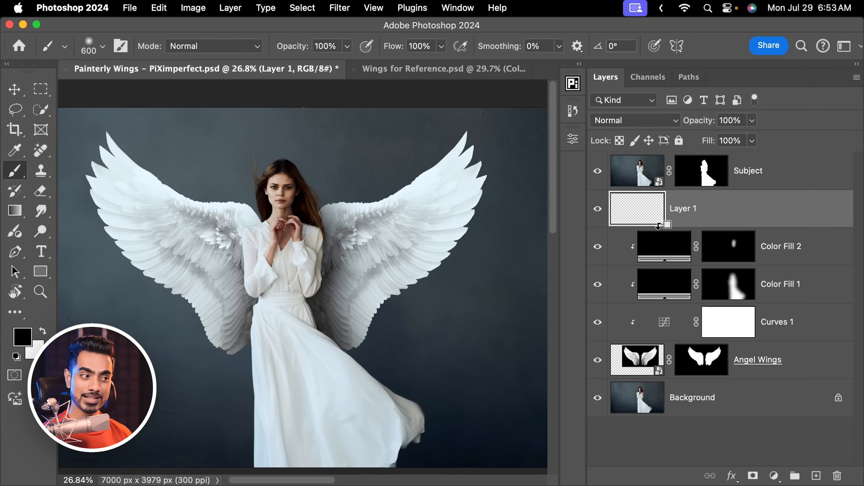
alt+click(657, 227)
double_click(710, 209)
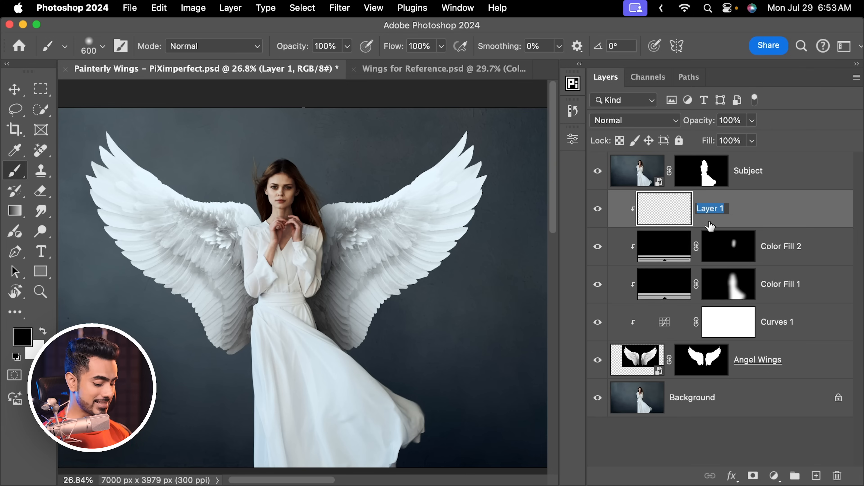
text(D&)
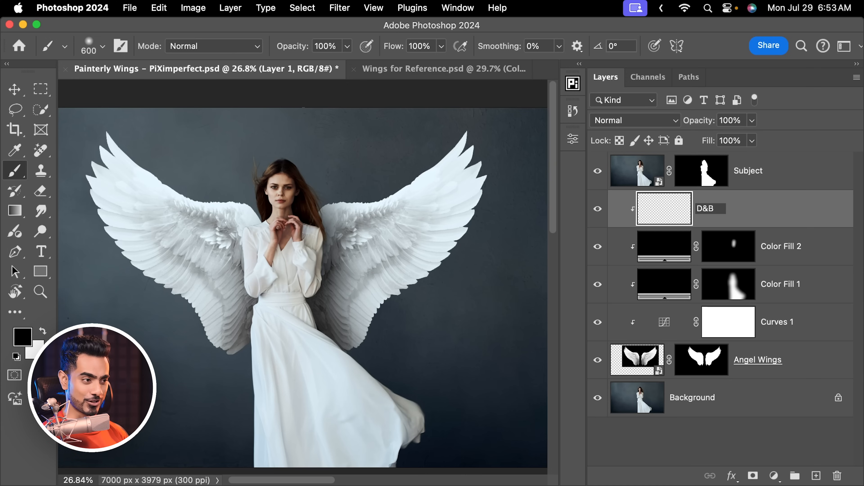
text(B)
key(Return)
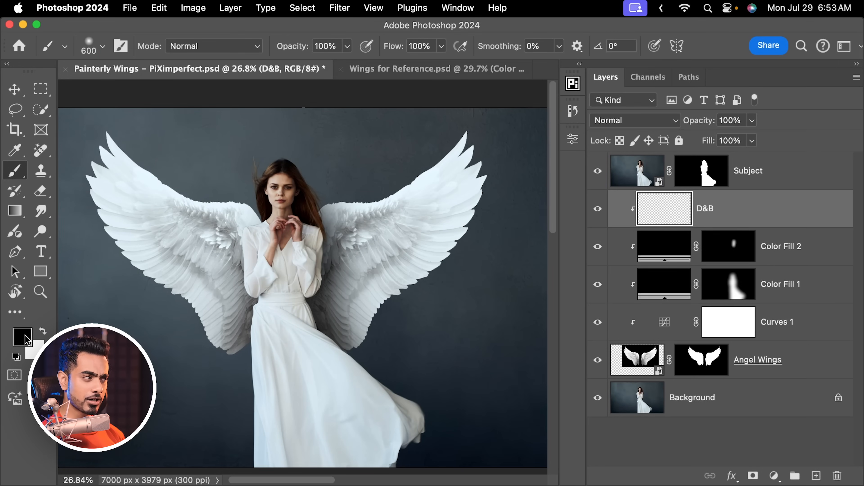
Set the D&B layer's blend mode to Soft Light and the brush flow to 1%.
drag(342, 218, 264, 235)
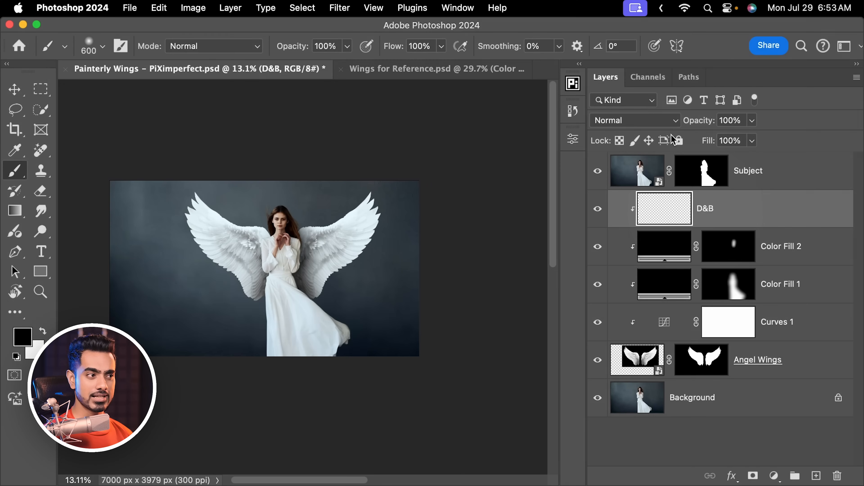
click(635, 121)
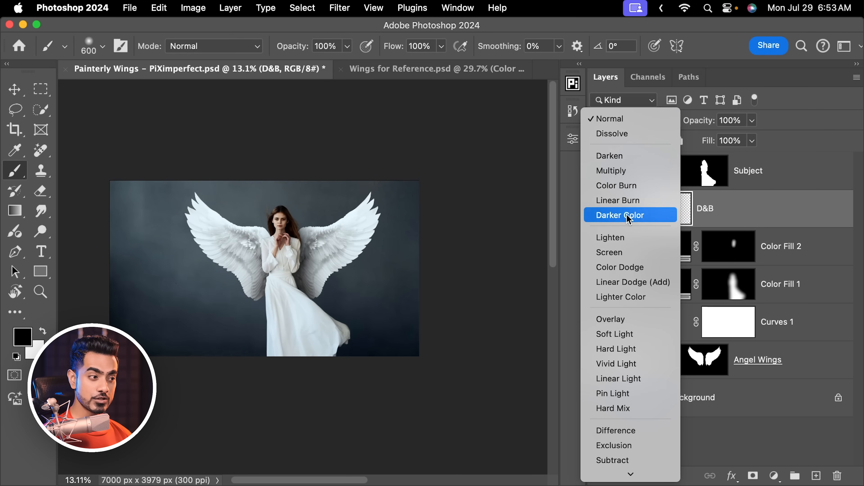
click(607, 332)
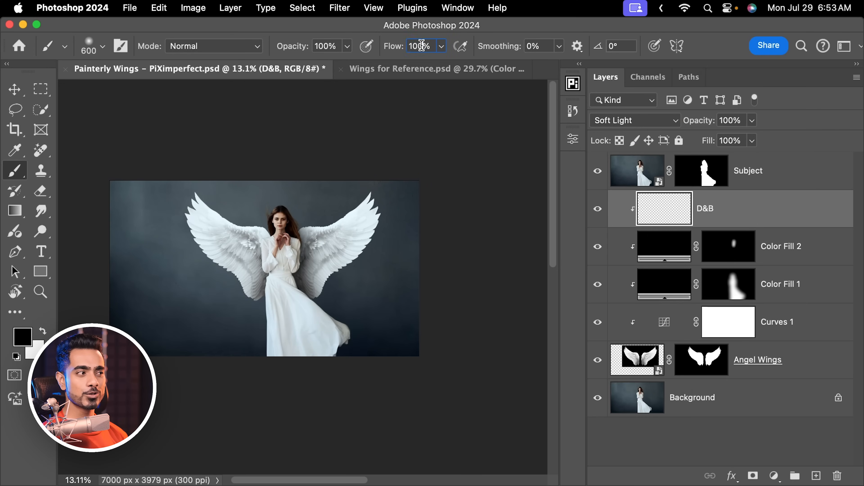
text(1)
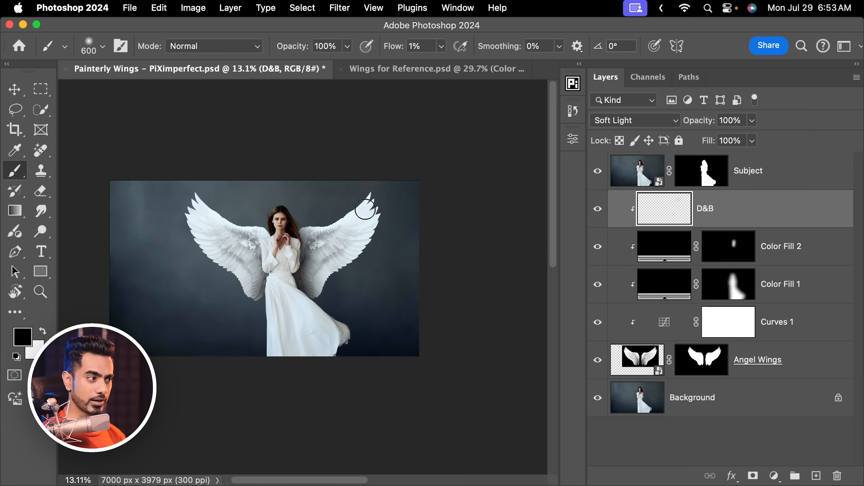
Darken the upper tips of both wings on the D&B layer with black, varying the soft brush between about 500 and 1000 px.
key(bracketright)
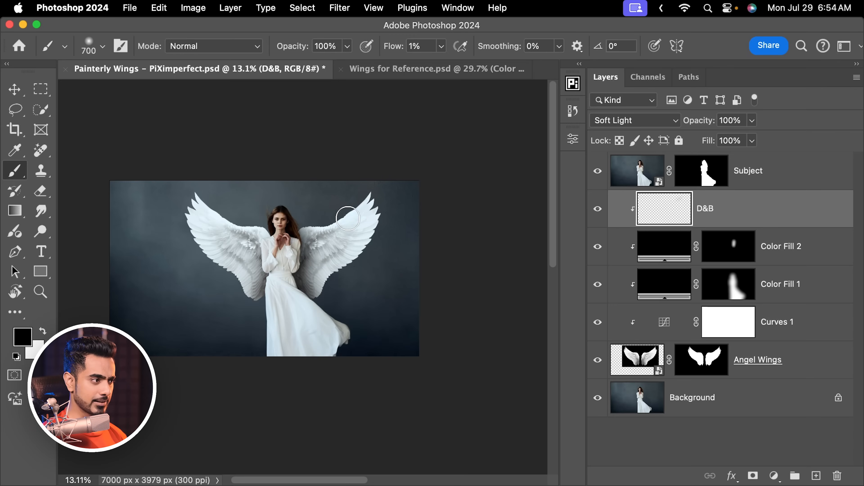
key(bracketleft)
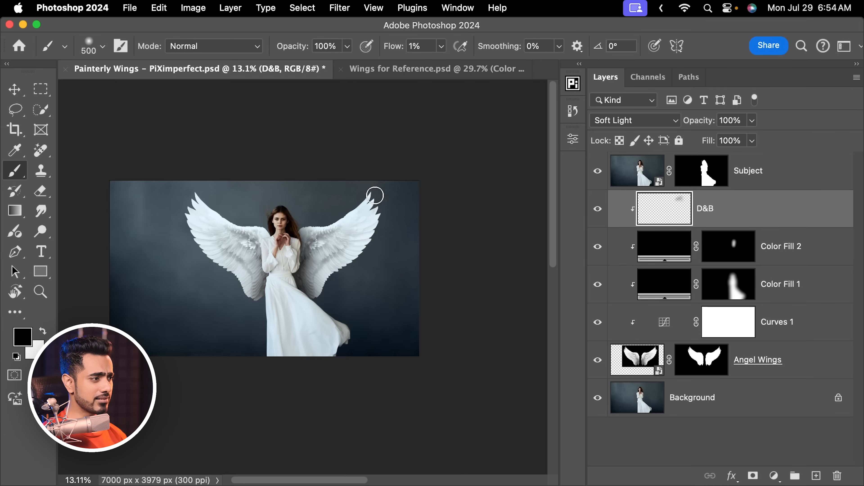
key(bracketright)
key(bracketright)
key(bracketright)
key(bracketright)
key(bracketright)
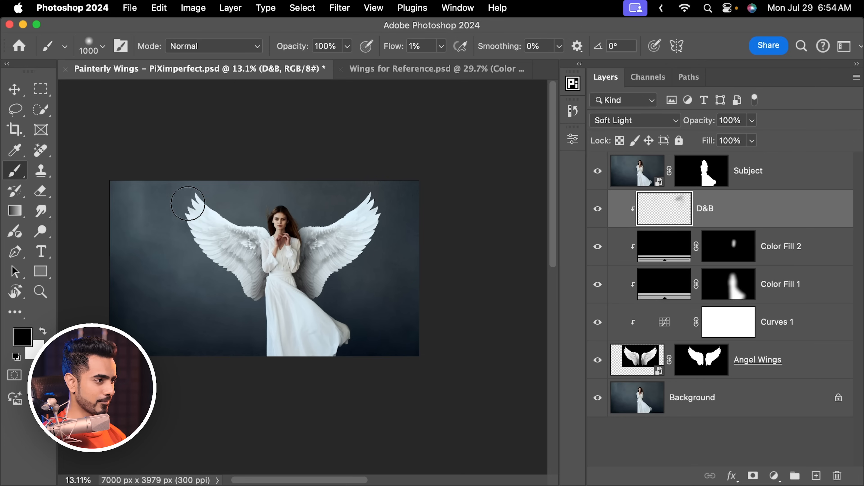
drag(189, 205, 189, 216)
key(bracketleft)
key(bracketleft)
key(bracketleft)
key(bracketright)
key(bracketright)
drag(198, 250, 184, 212)
key(bracketleft)
key(bracketleft)
key(bracketleft)
key(bracketleft)
key(bracketleft)
key(bracketleft)
key(bracketleft)
key(bracketleft)
key(bracketleft)
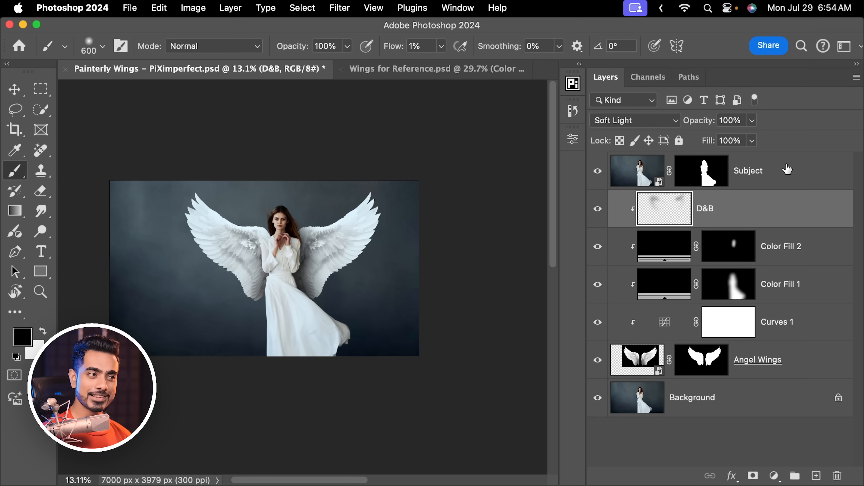
Add a grey (777777) Solid Color fill layer above Subject and set its blend mode to Color.
click(786, 173)
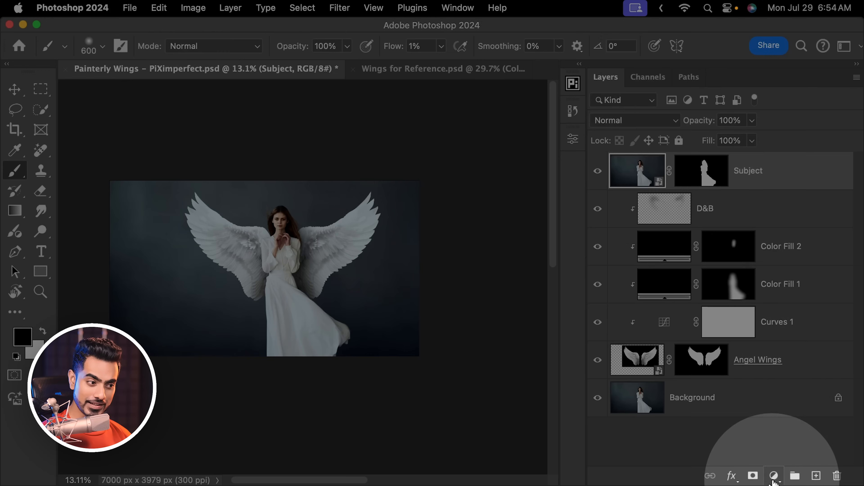
click(774, 476)
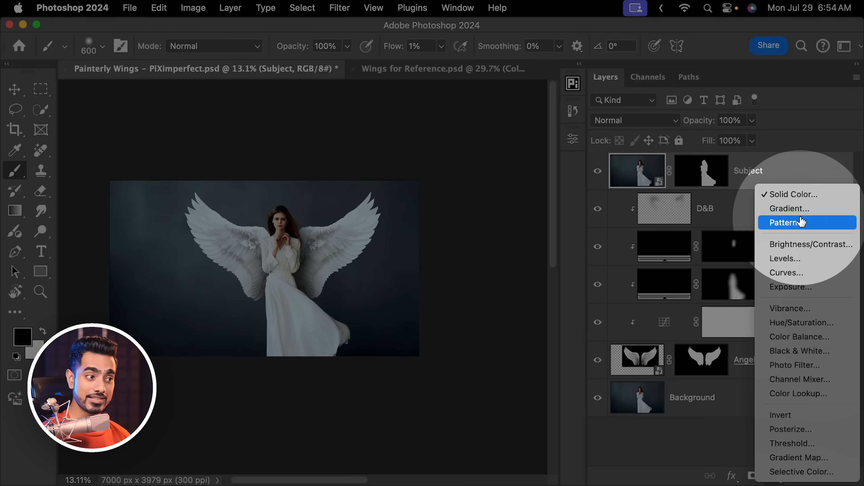
click(799, 194)
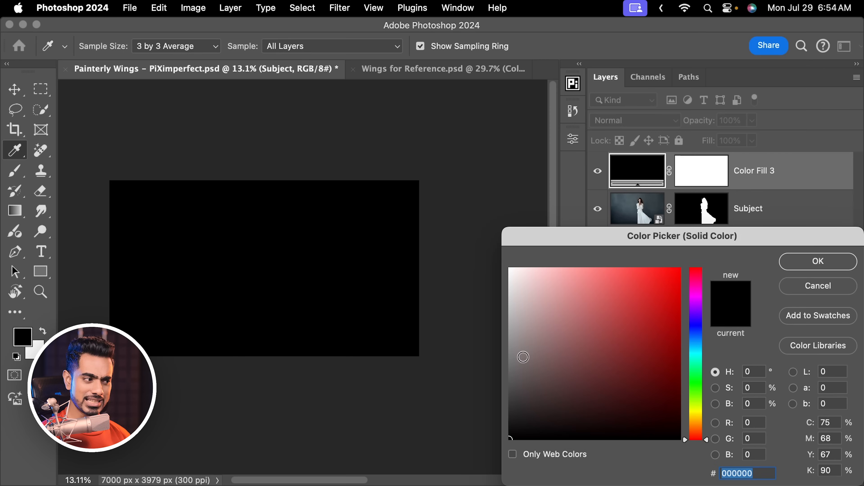
drag(521, 357, 487, 338)
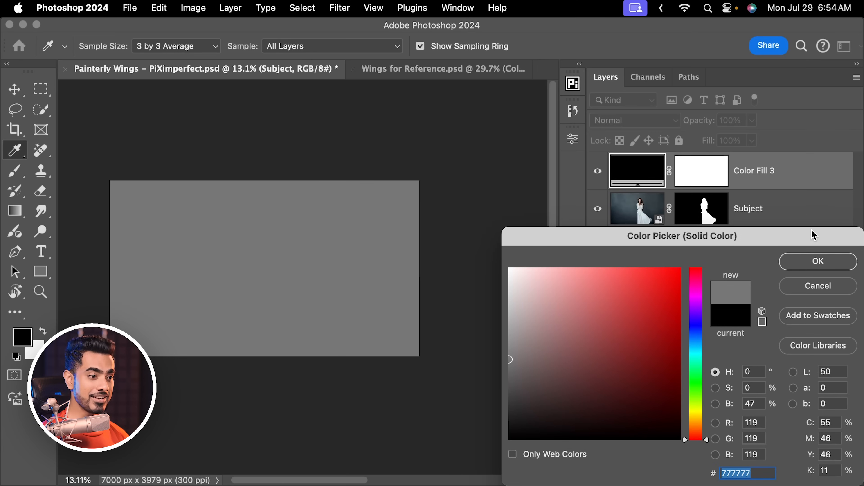
click(814, 265)
click(639, 121)
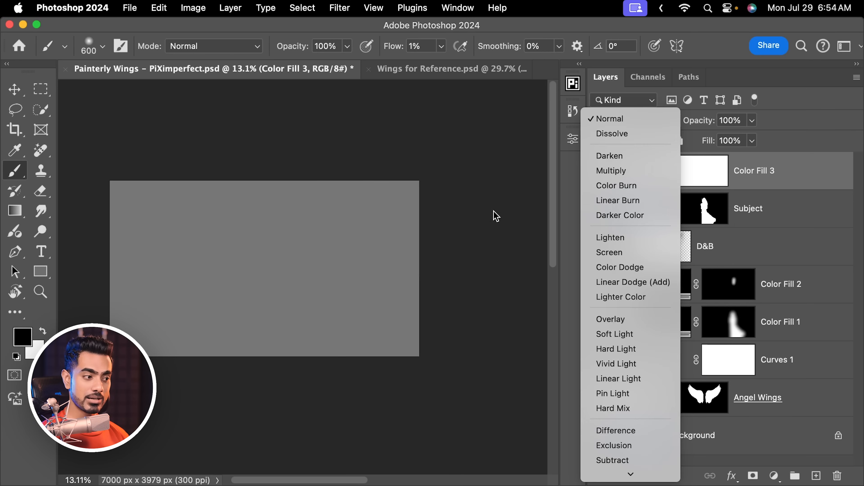
click(637, 457)
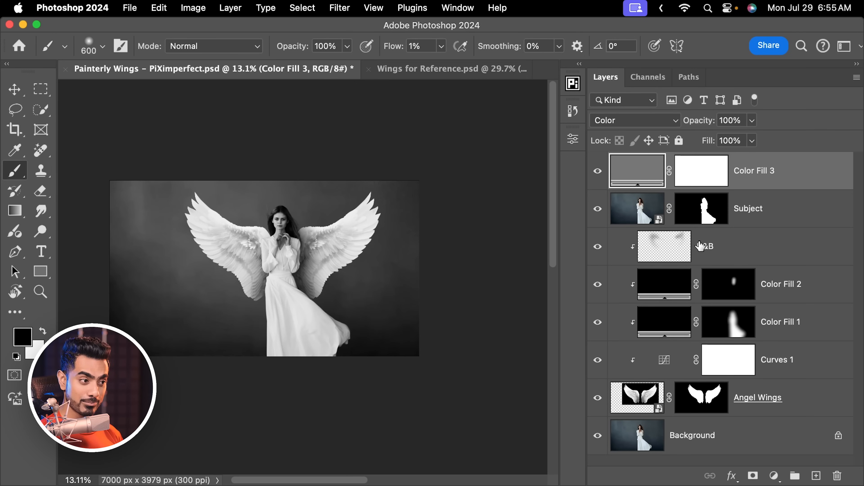
Brighten the inner parts of the wings beside the woman on the D&B layer with white, using a soft brush of about 250 px.
click(701, 246)
mouse_move(329, 249)
mouse_down()
mouse_move(347, 243)
mouse_move(363, 254)
mouse_up()
key([)
key([)
key([)
key([)
key(x)
key(x)
key(x)
key(x)
key(x)
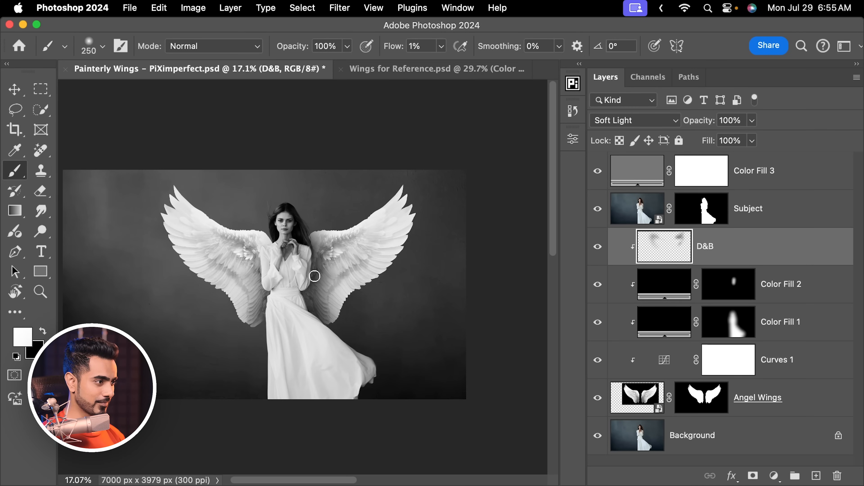
Darken the outer feathers of the wing on the image's left side on the D&B layer with black and a larger soft brush.
key(x)
key(])
key(])
key(])
key(])
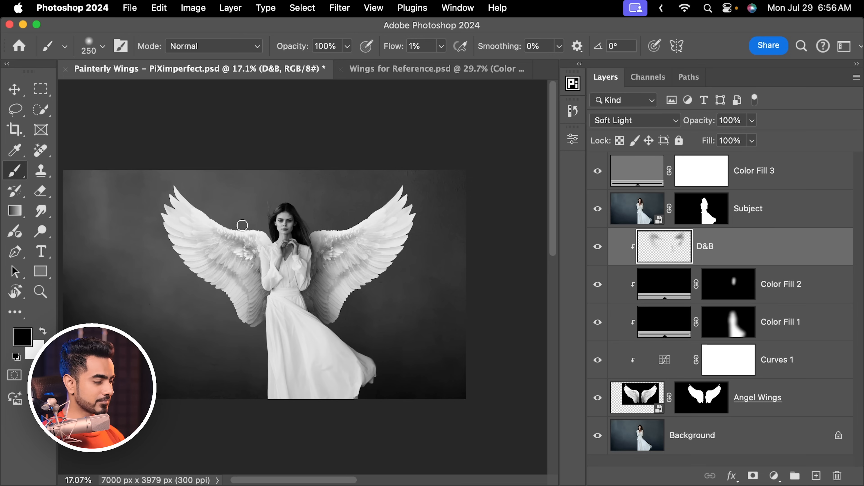
key(])
key(])
key(])
key(])
key(])
mouse_move(190, 209)
mouse_down()
mouse_move(172, 245)
mouse_move(218, 313)
mouse_up()
scroll(308, 250, down, 5)
Brighten selected feather areas of both wings on the D&B layer with white, using a soft brush of about 250 to 300 px.
key(x)
key([)
key([)
key([)
key([)
key([)
scroll(312, 261, up, 5)
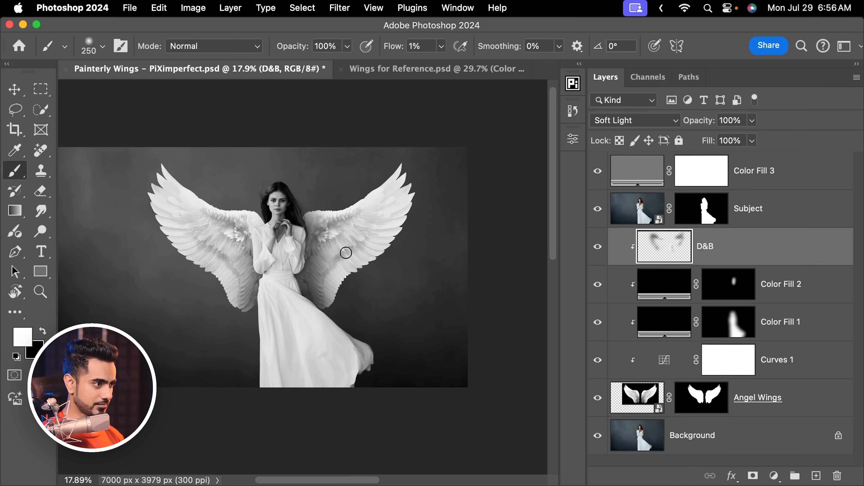
key(x)
key(x)
key([)
scroll(281, 203, up, 1)
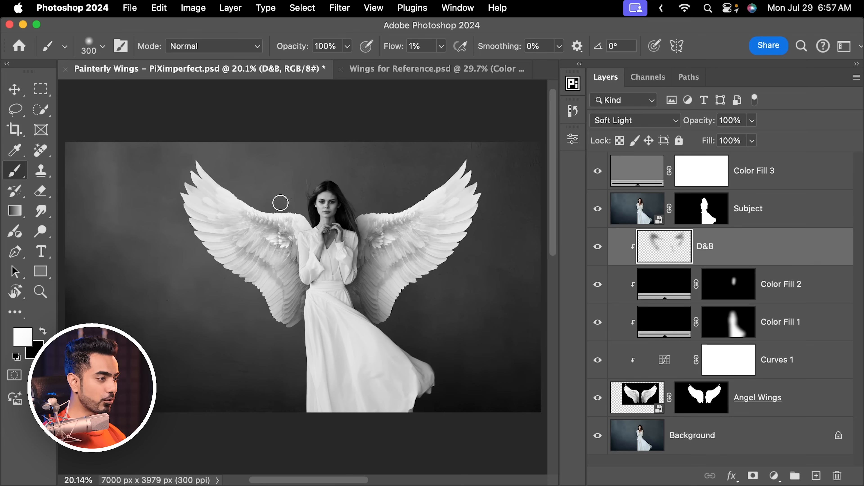
Compare the wings with the D&B layer hidden and shown.
scroll(358, 260, up, 2)
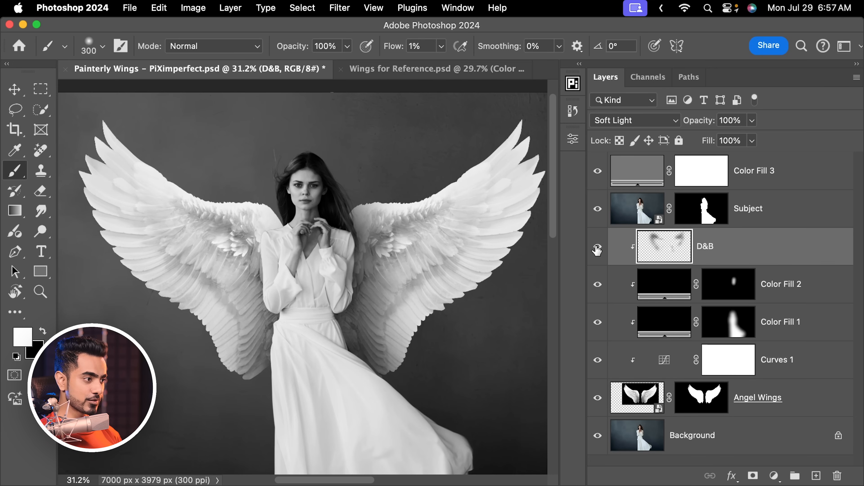
click(597, 250)
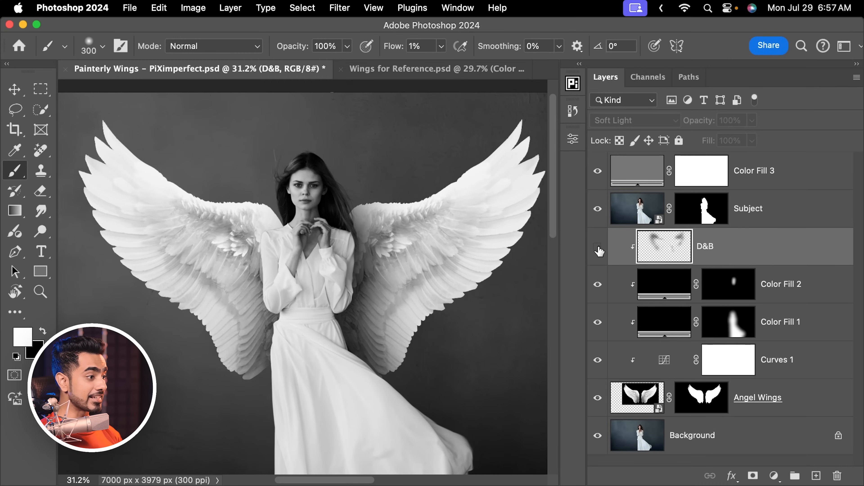
click(597, 248)
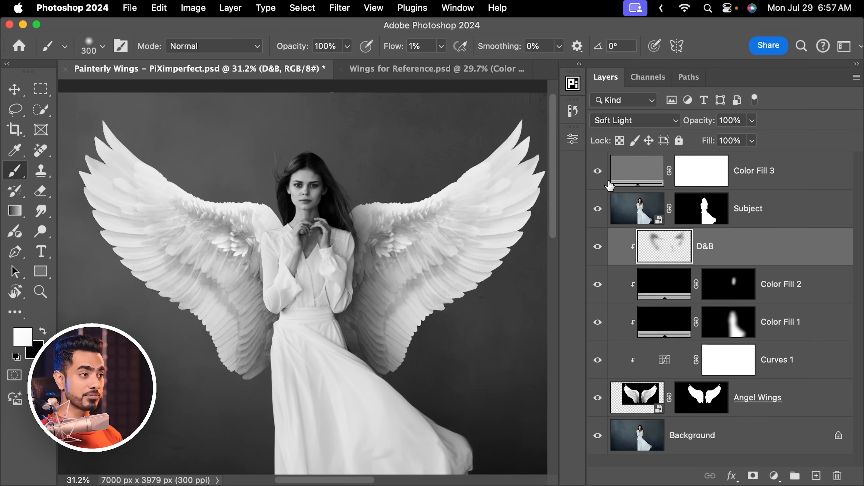
Hide and delete the grey Color Fill 3 check layer above Subject.
click(618, 177)
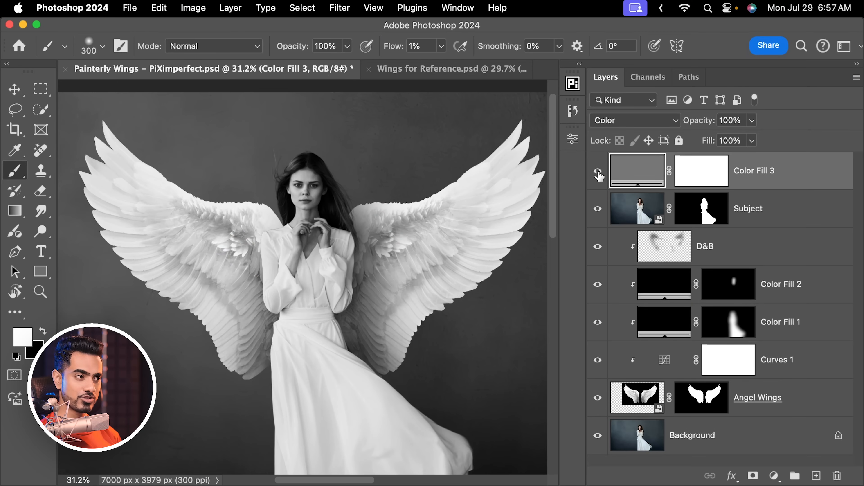
click(598, 171)
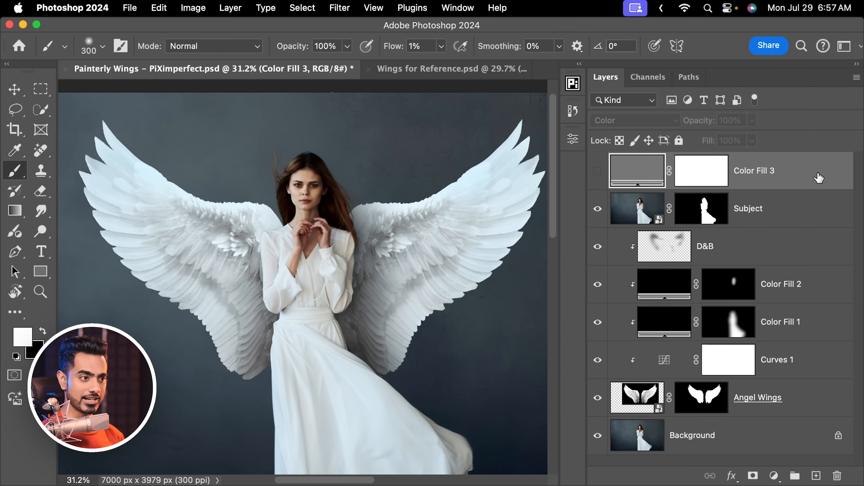
key(Delete)
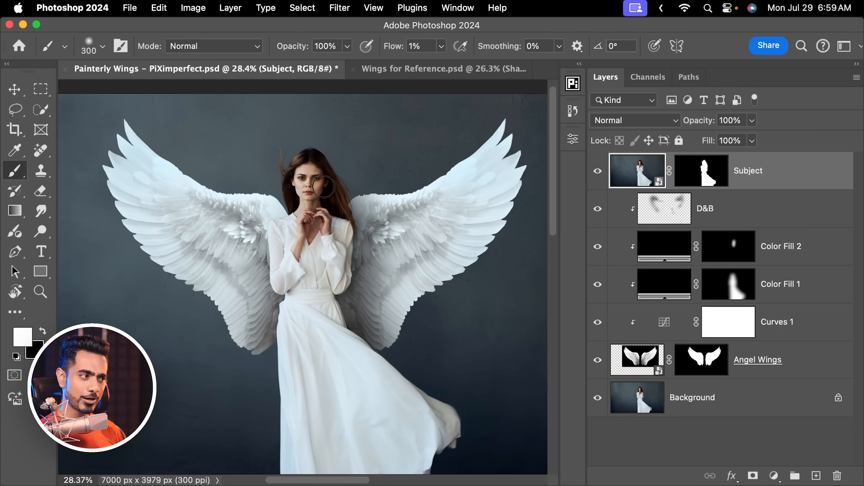
Select the woman with both wings using Select Subject, adding the missed area of her wing with the Quick Selection tool.
drag(376, 219, 354, 244)
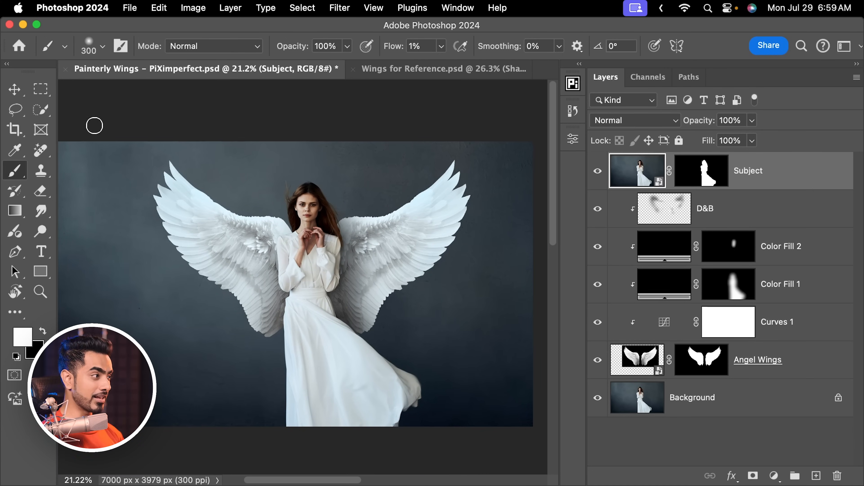
drag(41, 109, 68, 120)
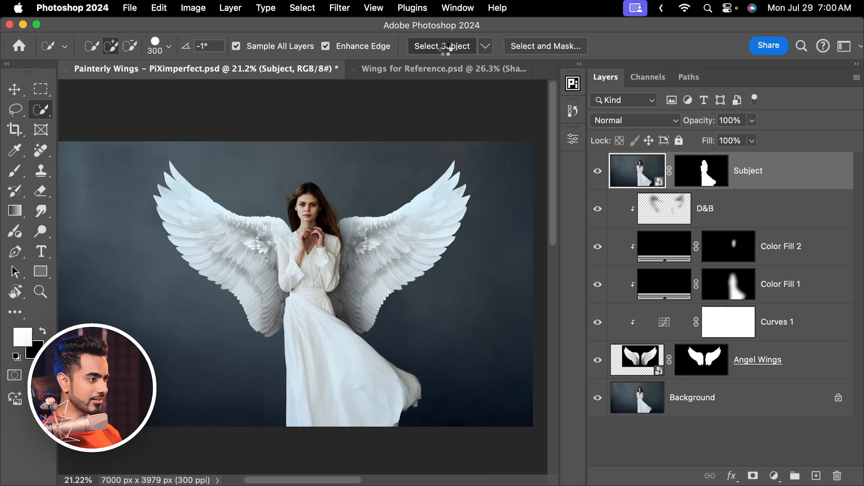
click(449, 48)
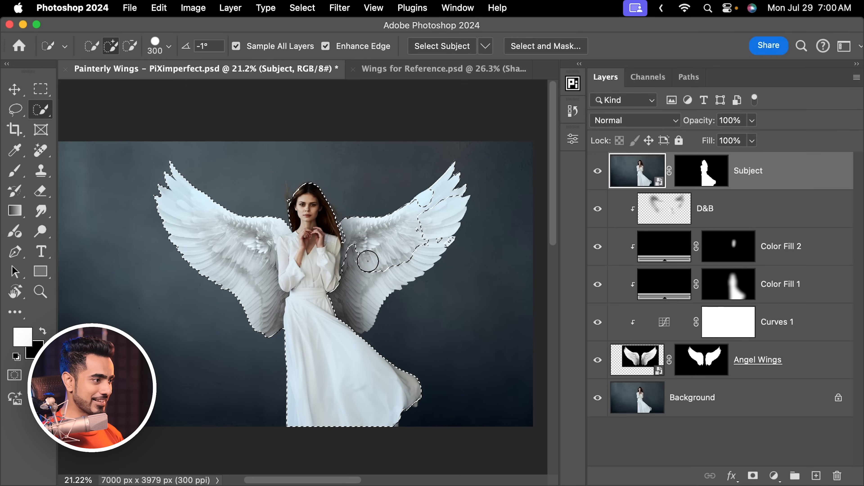
drag(368, 261, 333, 294)
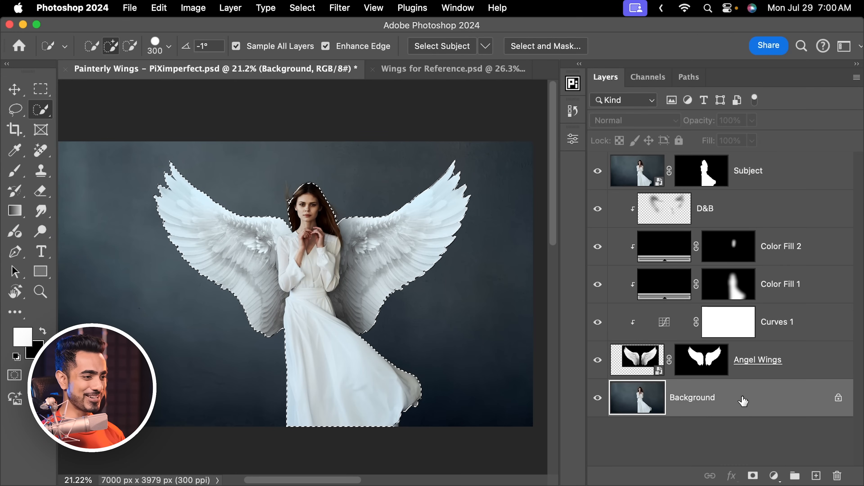
Add a dark red (371010) Solid Color fill layer above Background, masked by the selection of the woman and wings.
click(742, 398)
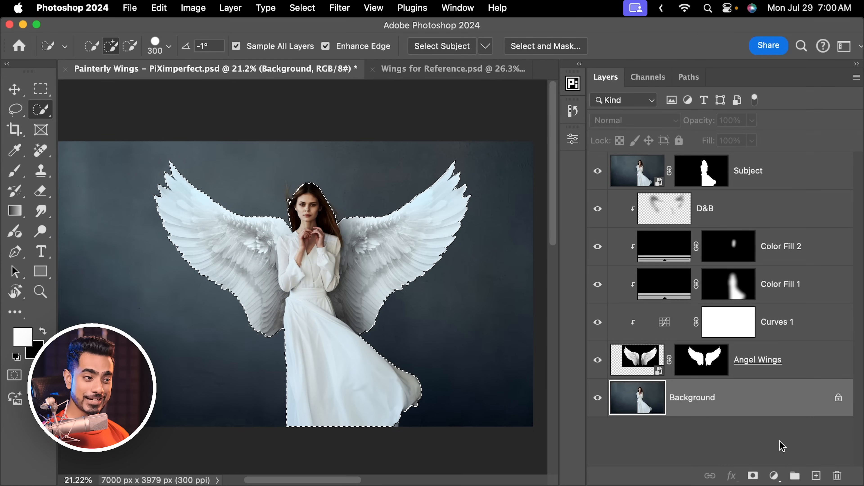
click(774, 475)
click(791, 205)
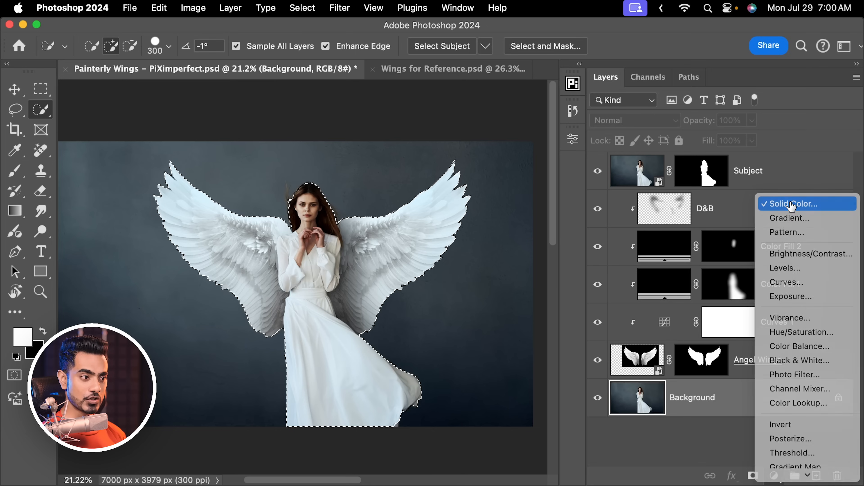
drag(553, 422, 488, 467)
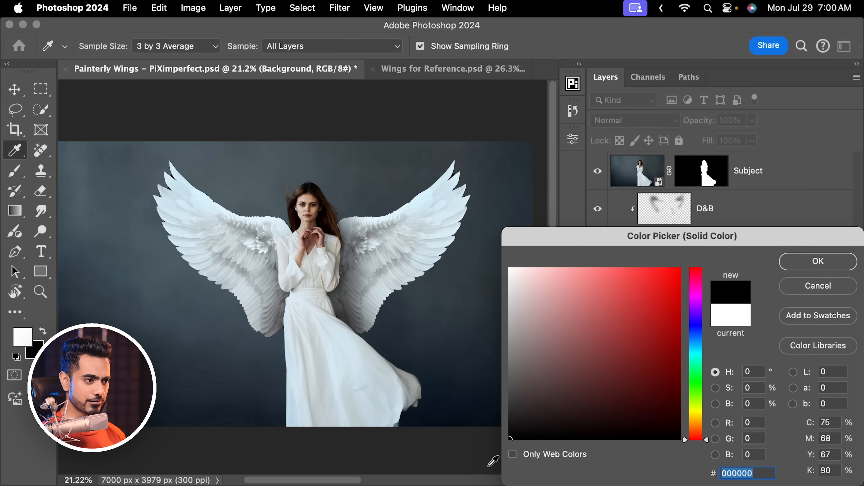
mouse_move(645, 395)
mouse_down()
mouse_move(642, 406)
mouse_move(632, 403)
mouse_up()
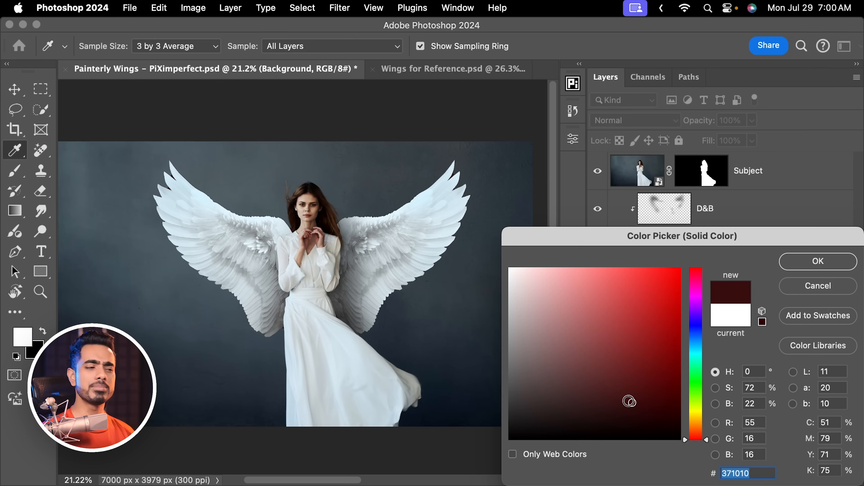
click(811, 265)
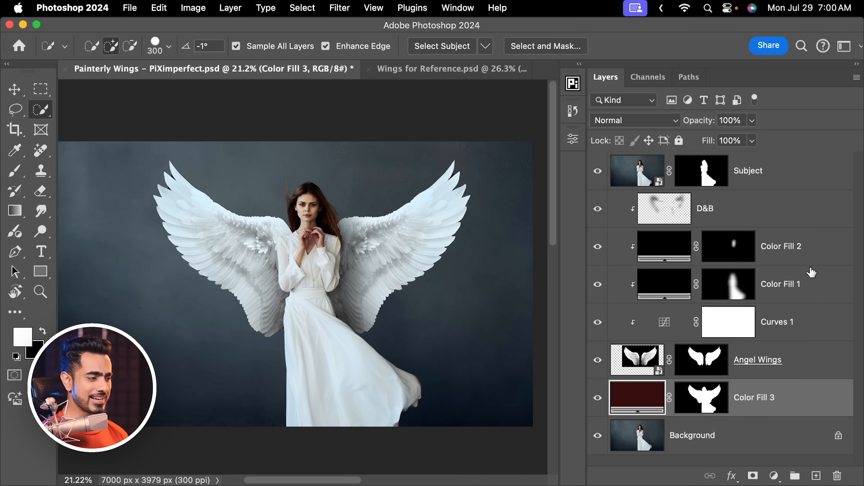
Move the dark red Color Fill 3 shape right and slightly down so it falls behind the woman and wings like a shadow.
key(v)
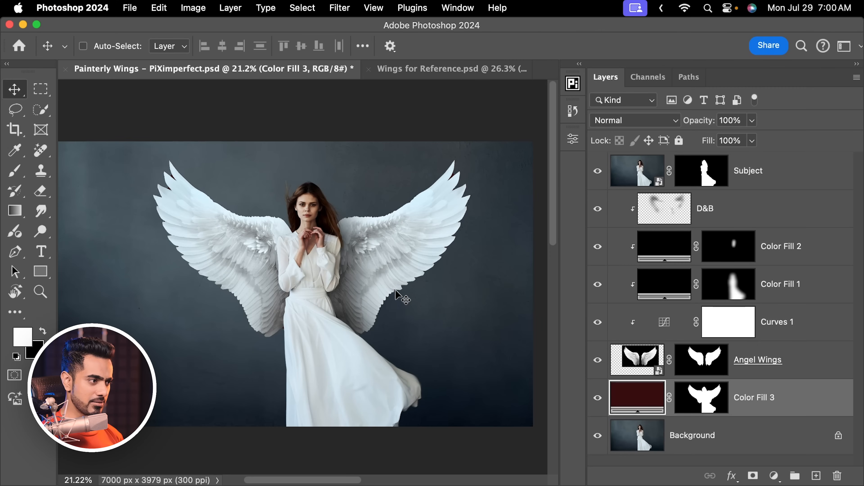
drag(399, 292, 420, 292)
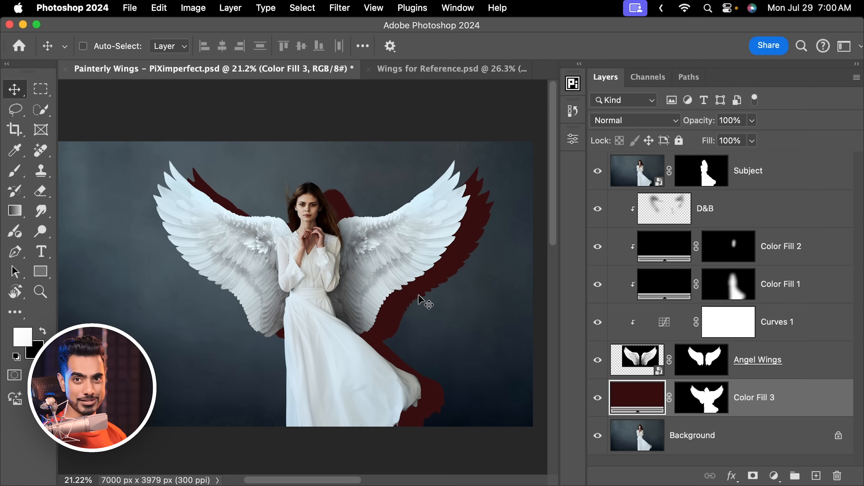
drag(334, 200, 435, 189)
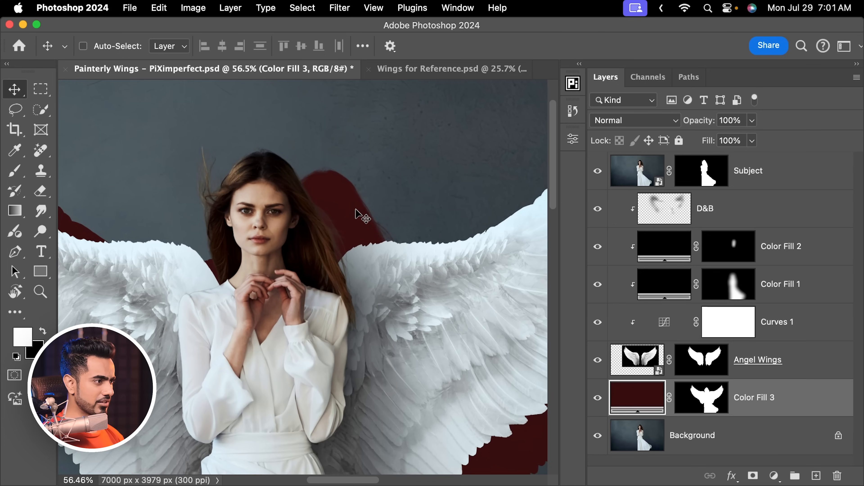
drag(355, 213, 365, 213)
drag(348, 195, 352, 201)
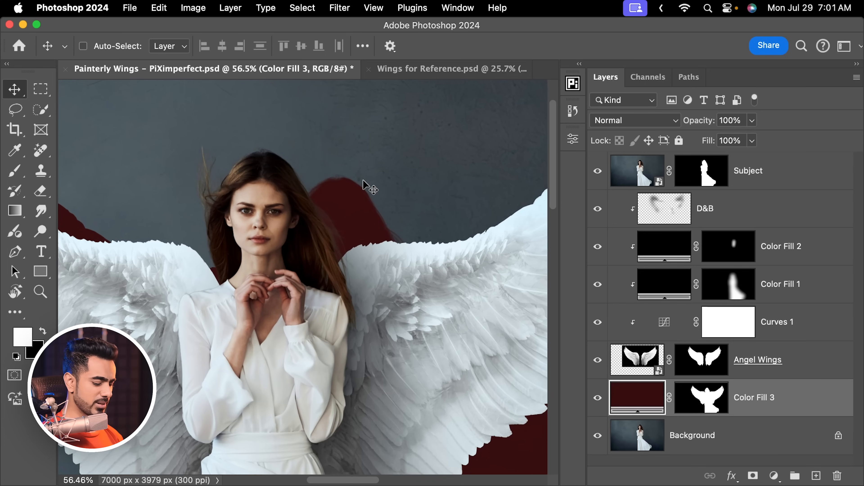
key(super+0)
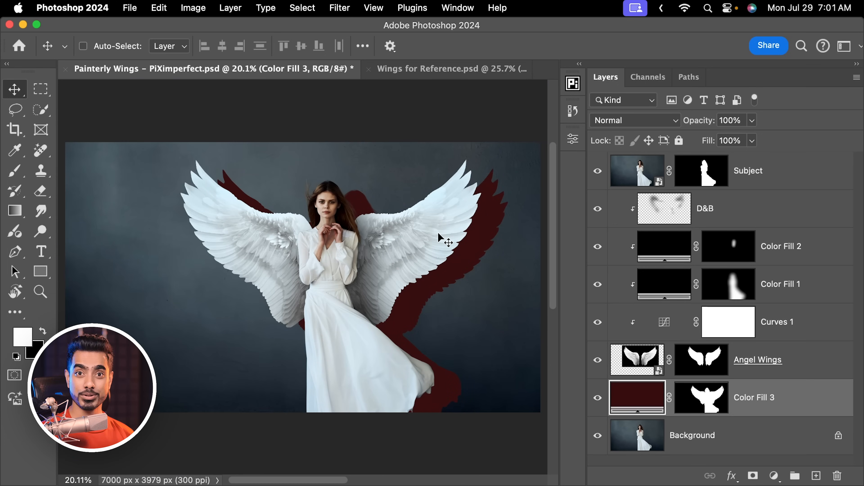
Set the blend mode of the dark red Color Fill 3 layer to Multiply.
click(641, 126)
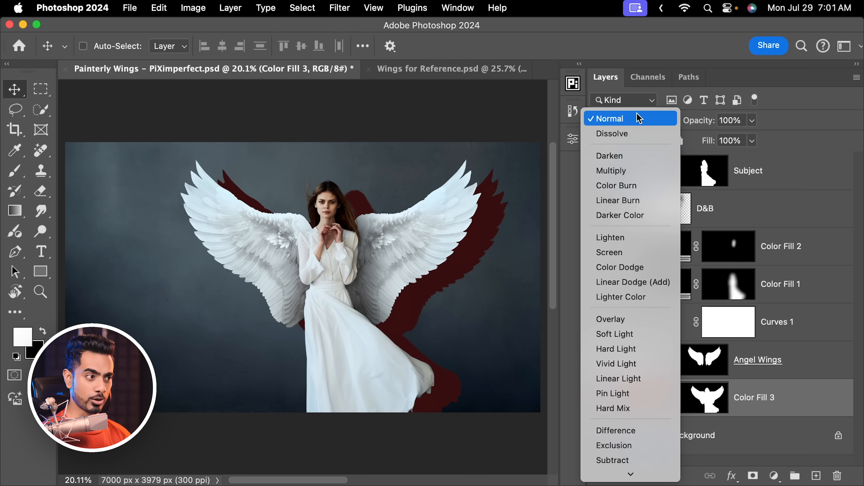
click(624, 170)
scroll(476, 247, up, 1)
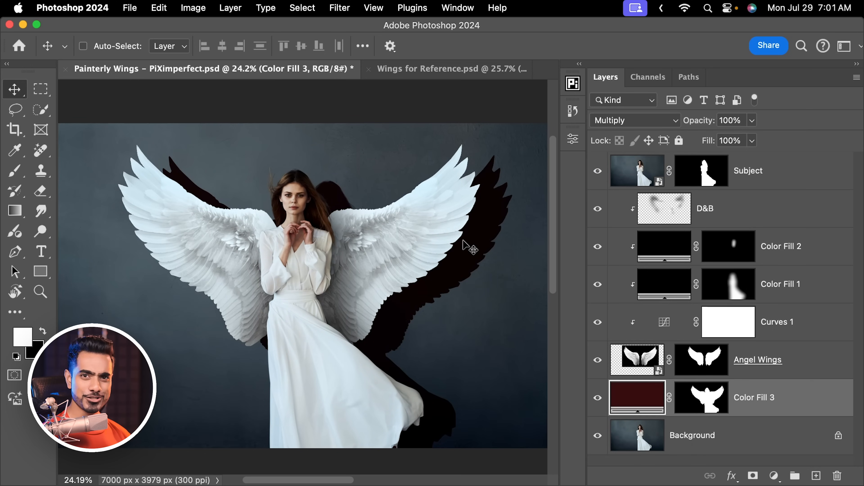
Soften the Color Fill 3 shadow by setting its layer mask's feather to 332 px.
click(709, 404)
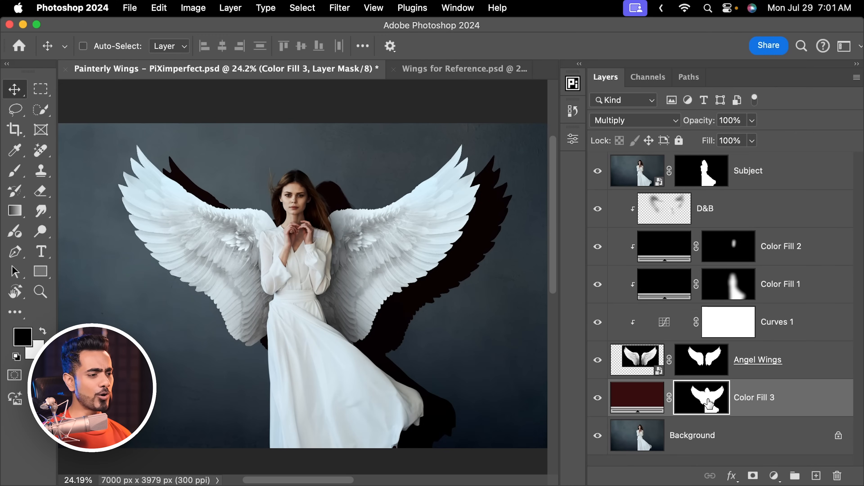
double_click(708, 404)
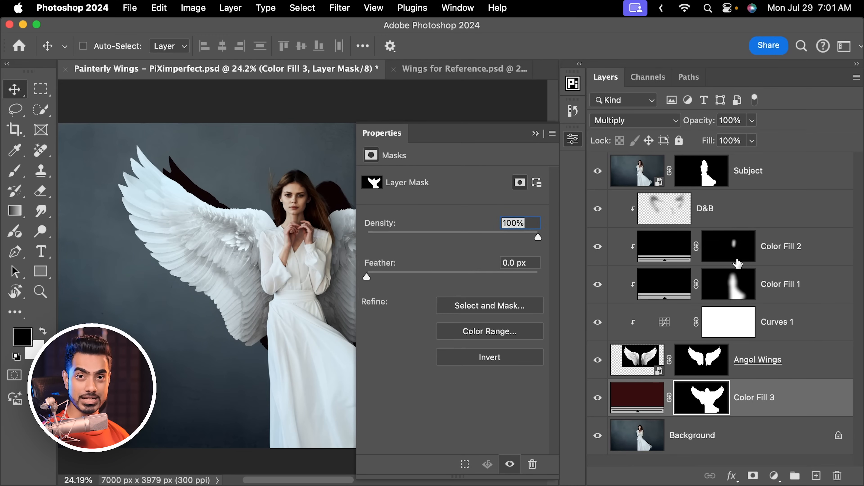
scroll(335, 274, right, 5)
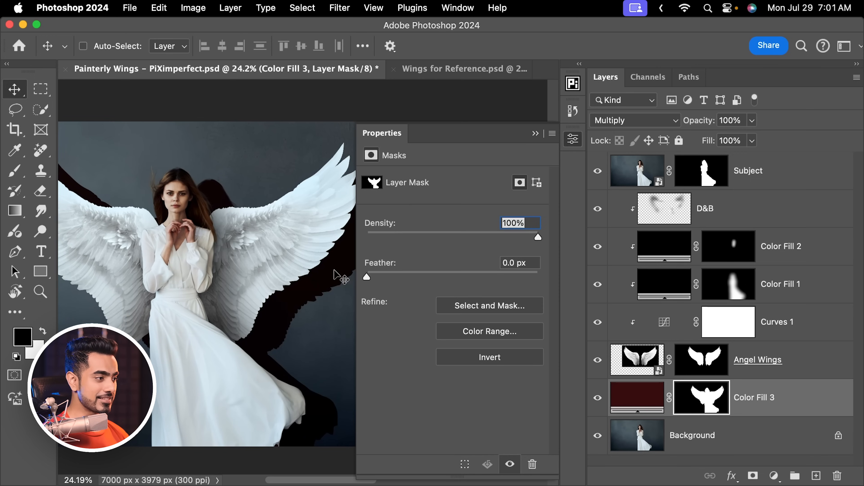
drag(451, 280, 519, 279)
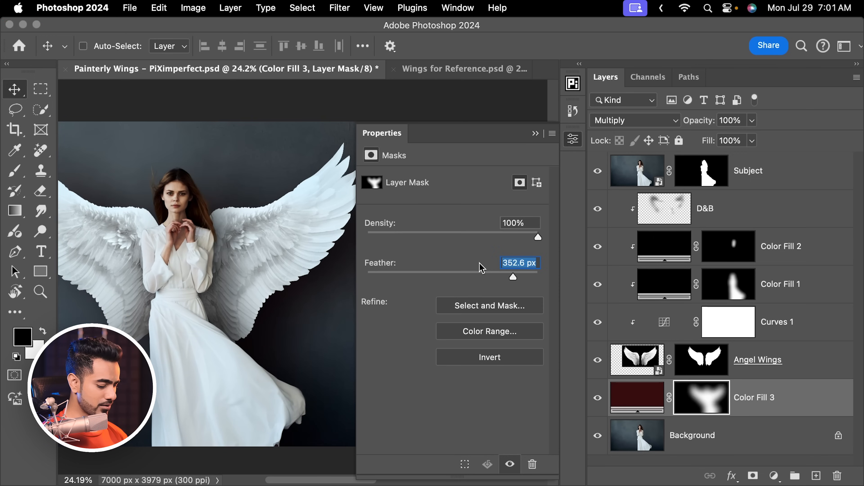
text(332)
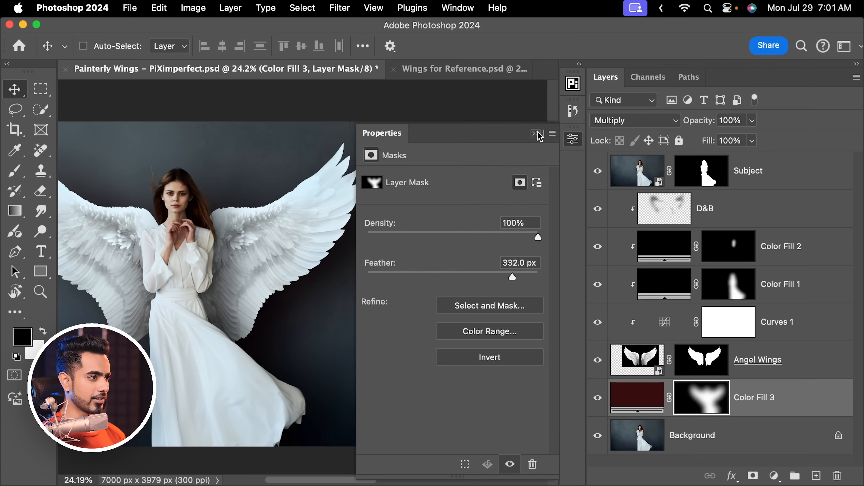
click(538, 135)
Reduce the opacity of the Color Fill 3 shadow layer to 66%.
key(super+0)
drag(706, 121, 697, 126)
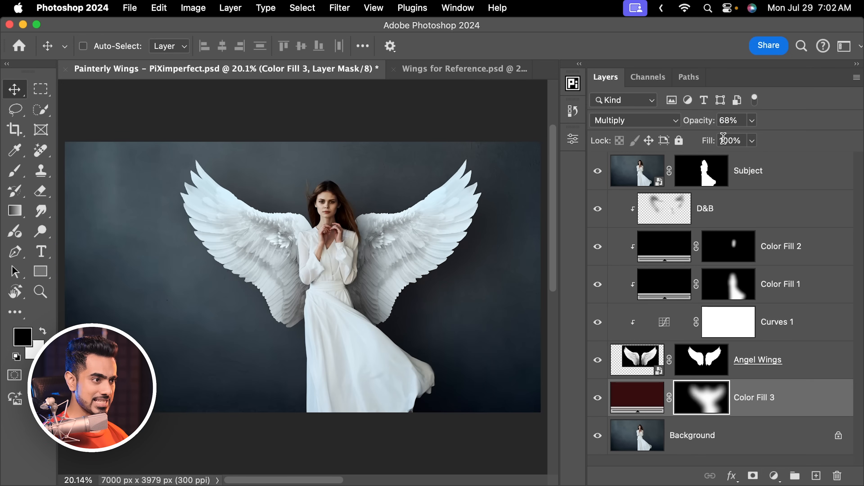
text(40)
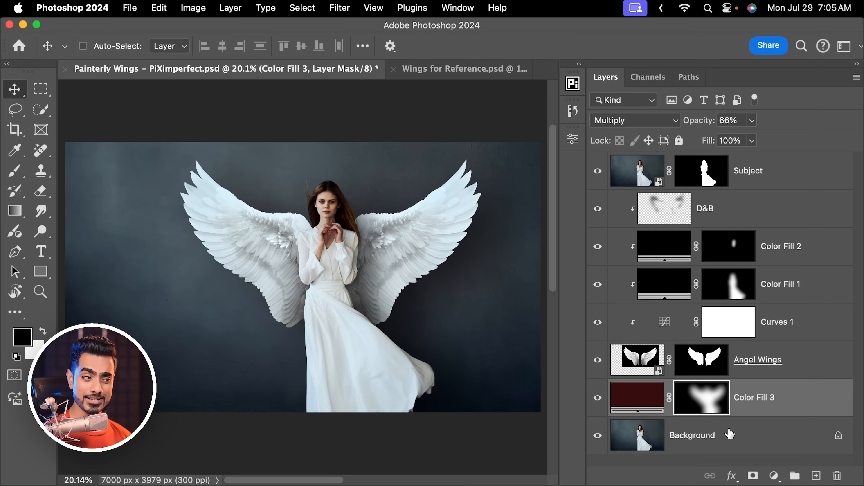
Add a Hue/Saturation adjustment directly above the Background layer and set its saturation to -100.
click(730, 434)
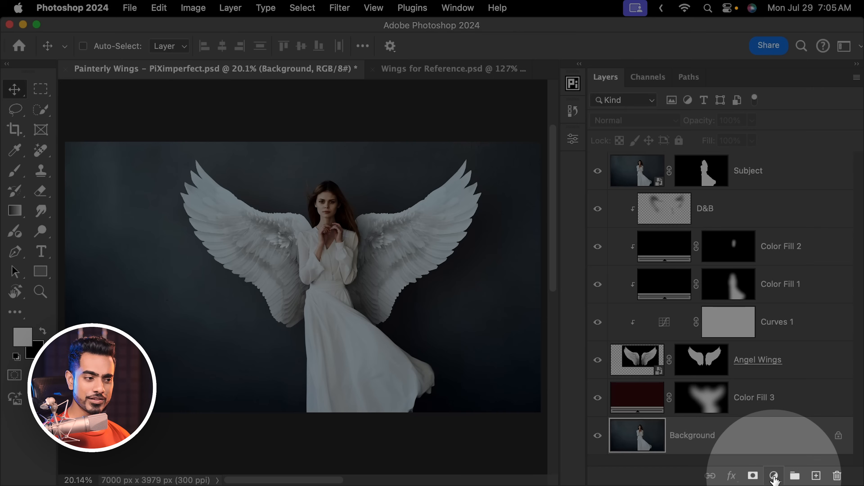
click(774, 475)
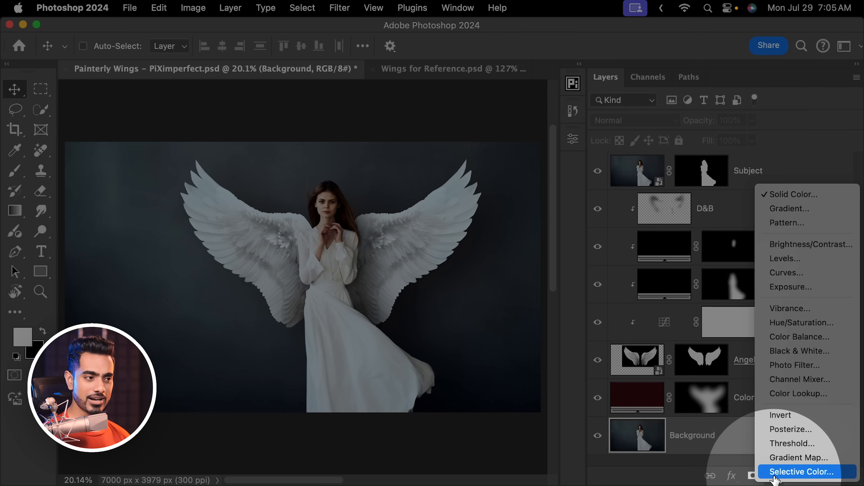
click(789, 322)
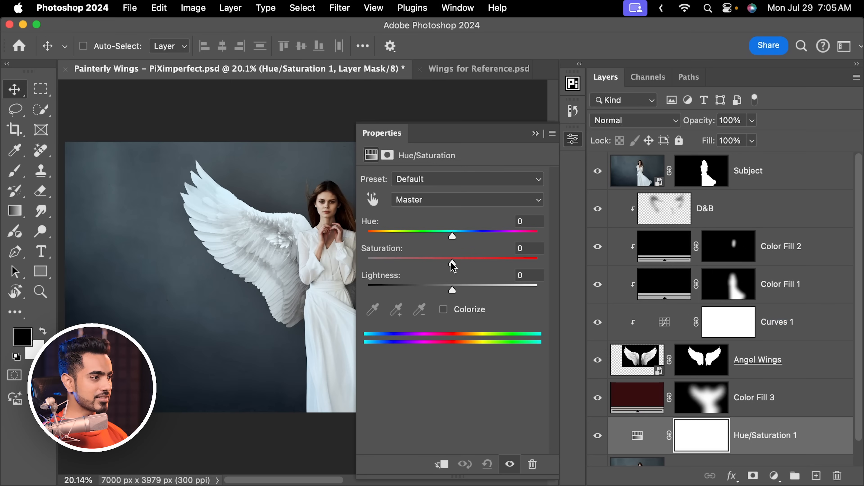
drag(452, 263, 361, 265)
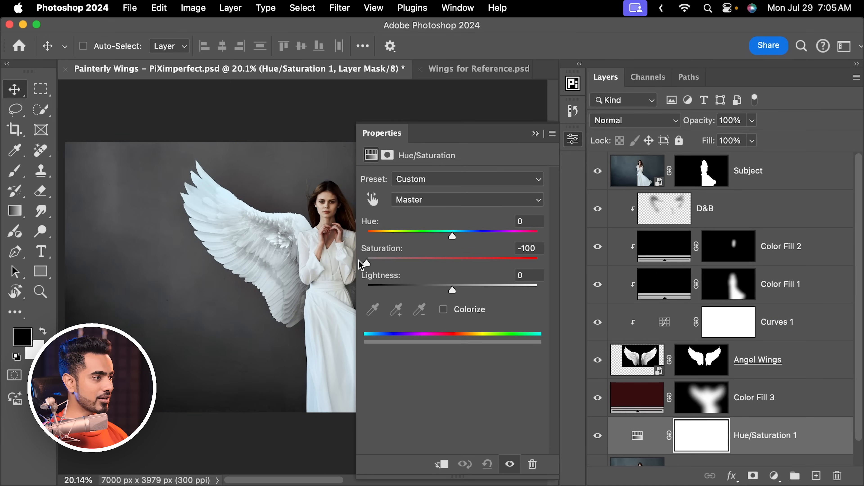
click(535, 133)
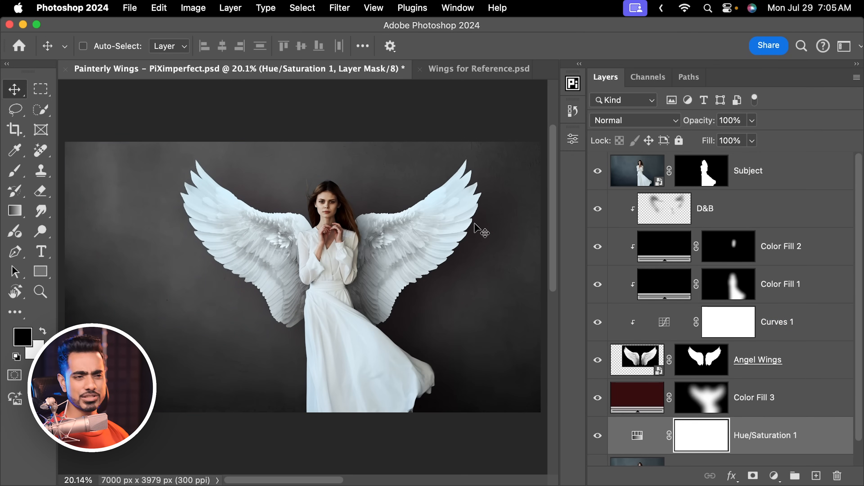
Select the woman and her wings with Select Subject and fill that selection with black on the Hue/Saturation 1 mask.
click(770, 170)
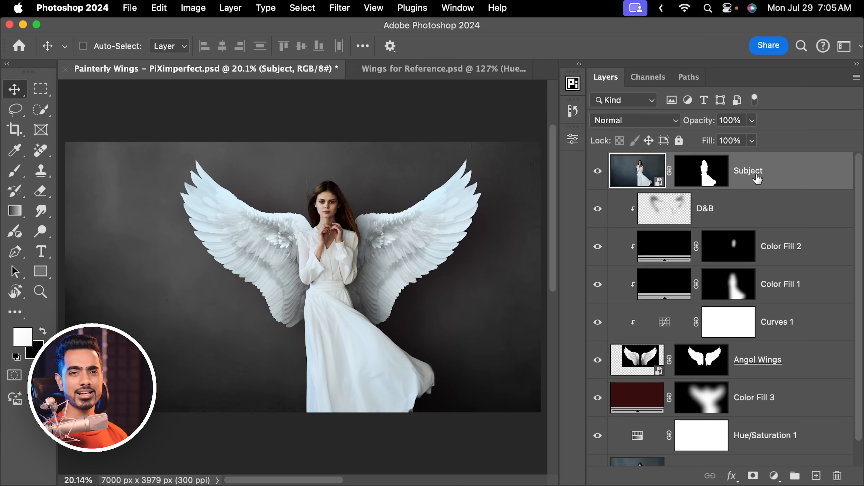
click(43, 115)
click(455, 48)
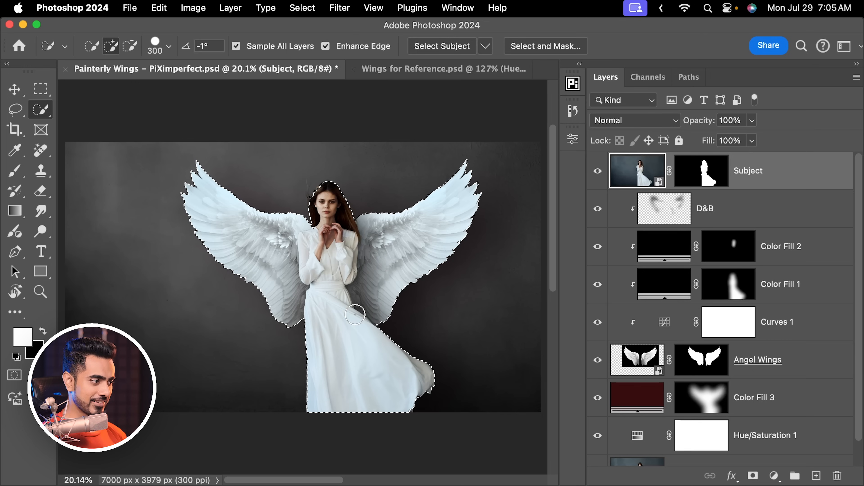
scroll(854, 372, down, 2)
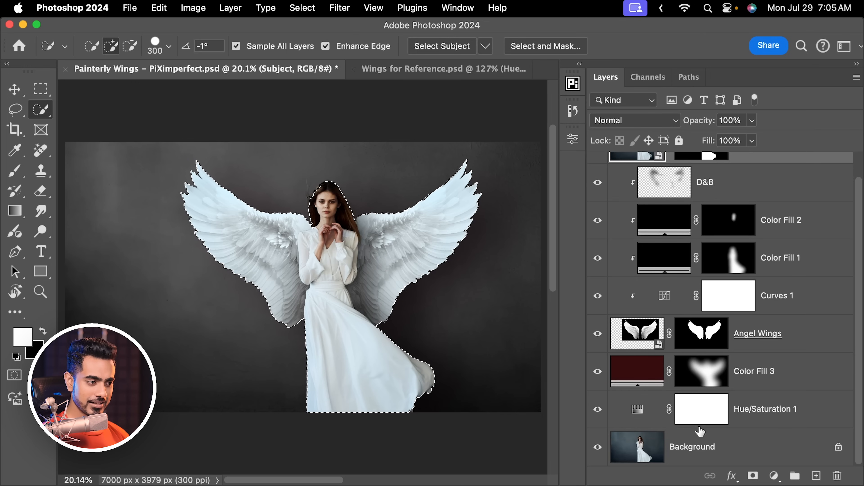
click(703, 417)
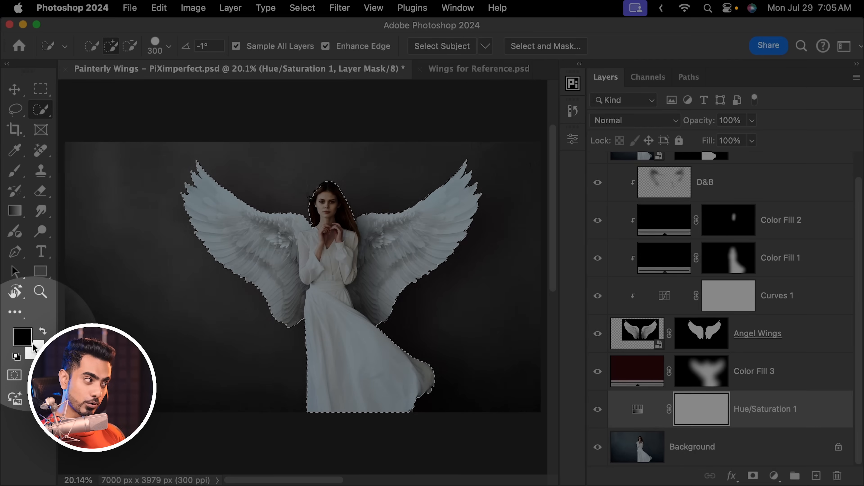
key(alt)
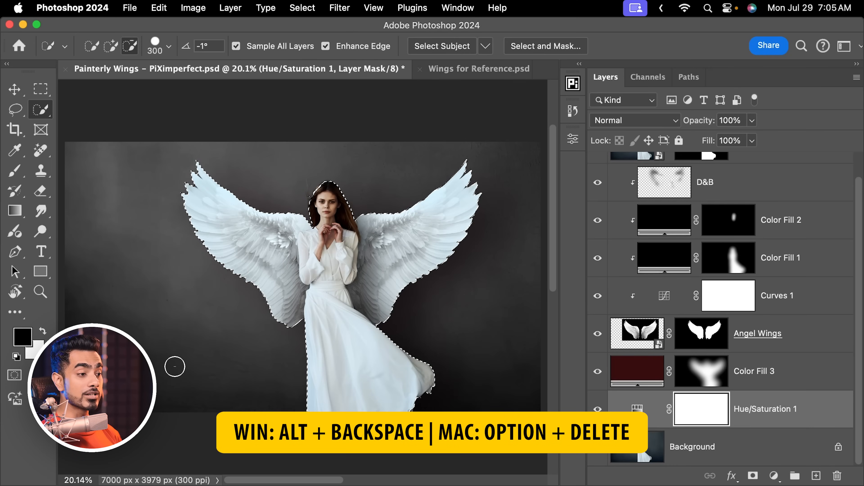
key(alt+BackSpace)
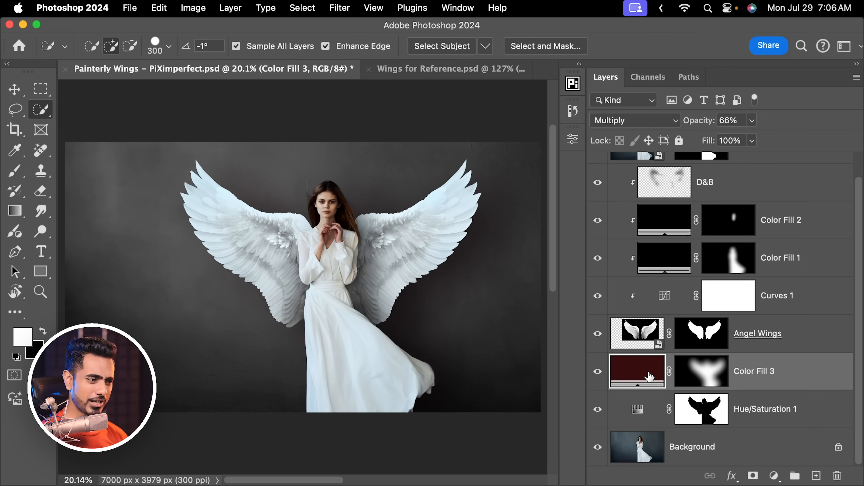
Change the Color Fill 3 shadow's color to the neutral dark gray 313131.
double_click(645, 370)
drag(519, 405, 505, 407)
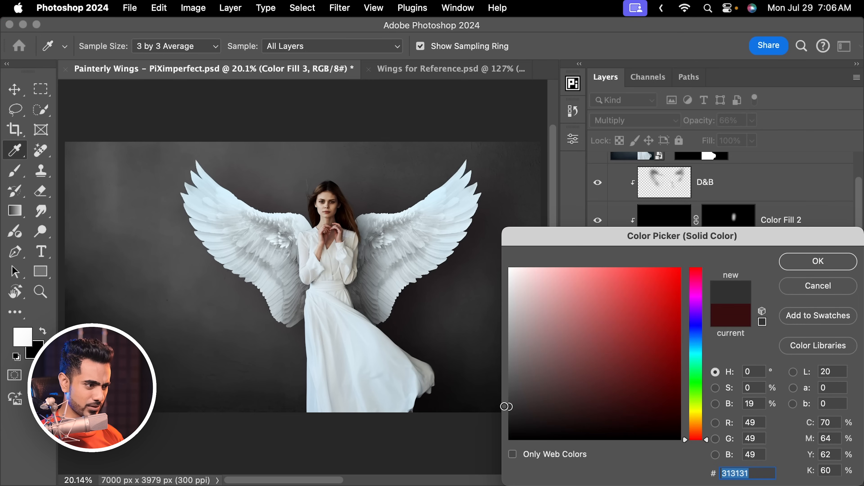
click(810, 262)
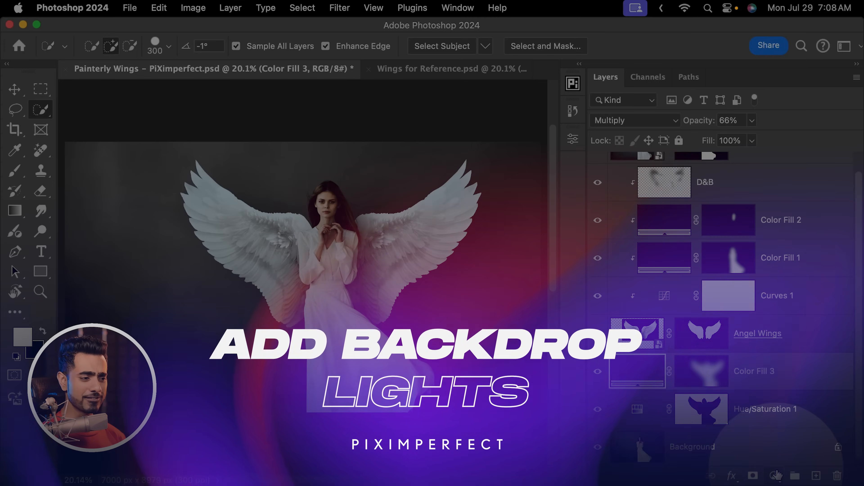
Add a Curves adjustment above Color Fill 3, brighten it with a point at input 98, output 189, and compare before and after.
click(774, 475)
click(779, 311)
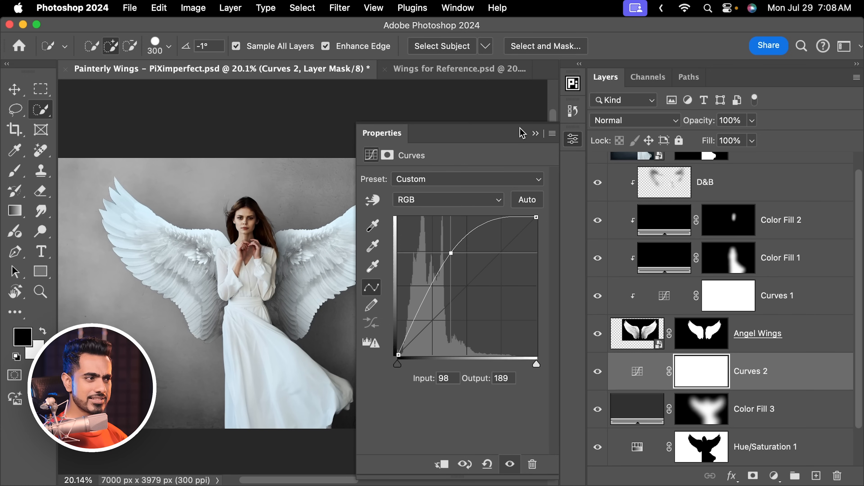
click(535, 134)
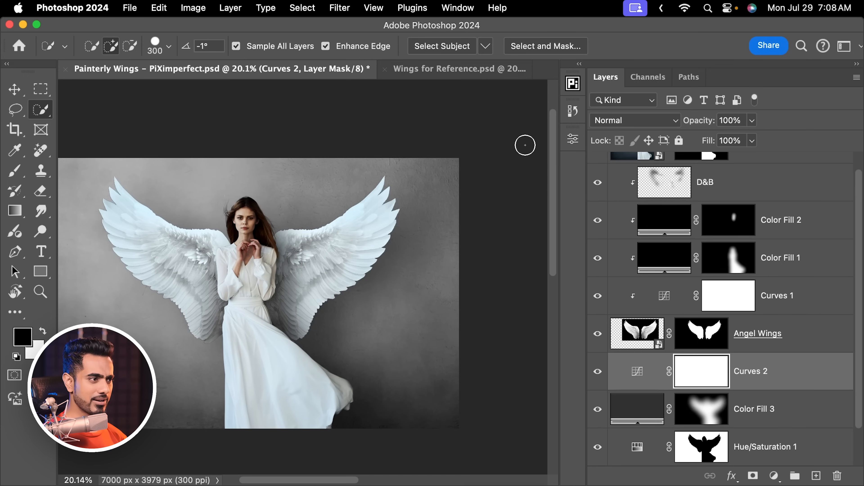
drag(256, 253, 405, 239)
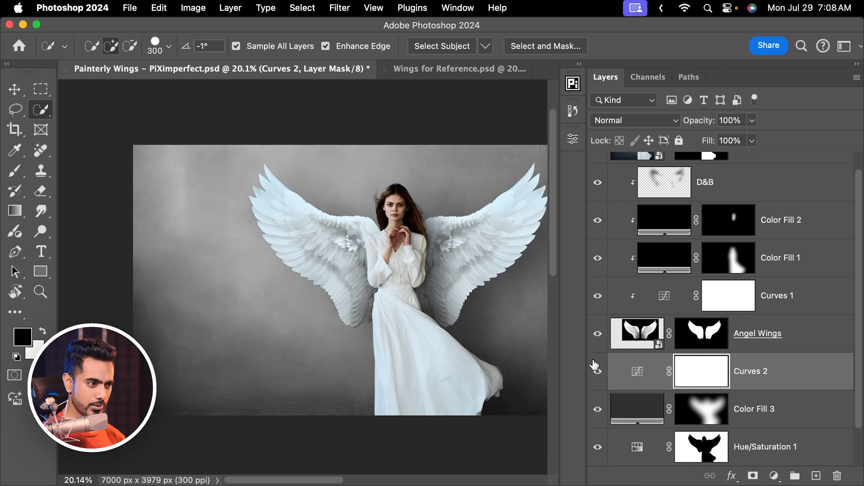
click(598, 370)
click(598, 372)
drag(427, 310, 372, 320)
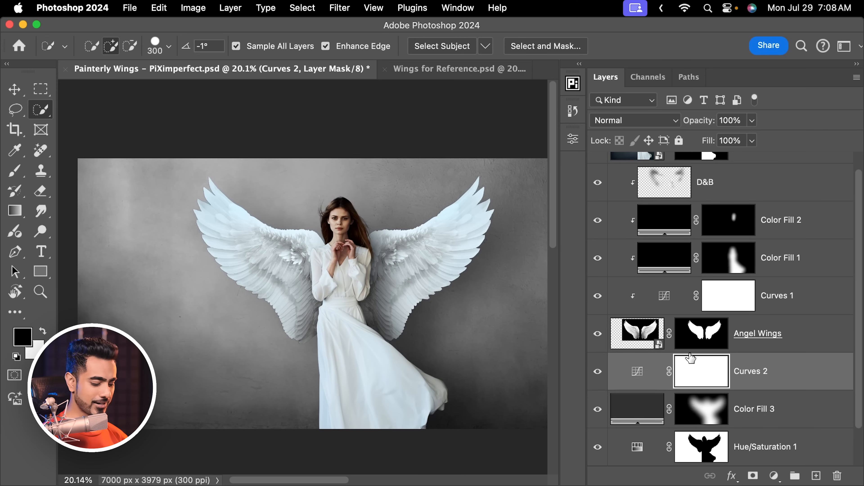
Invert the Curves 2 mask and paint white with a huge soft brush at 100% flow along the backdrop's top center and bottom edge.
key(super+i)
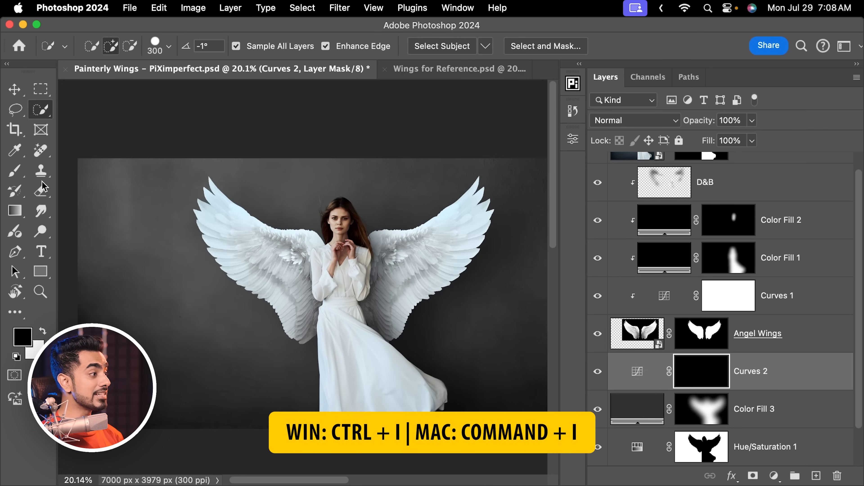
click(14, 173)
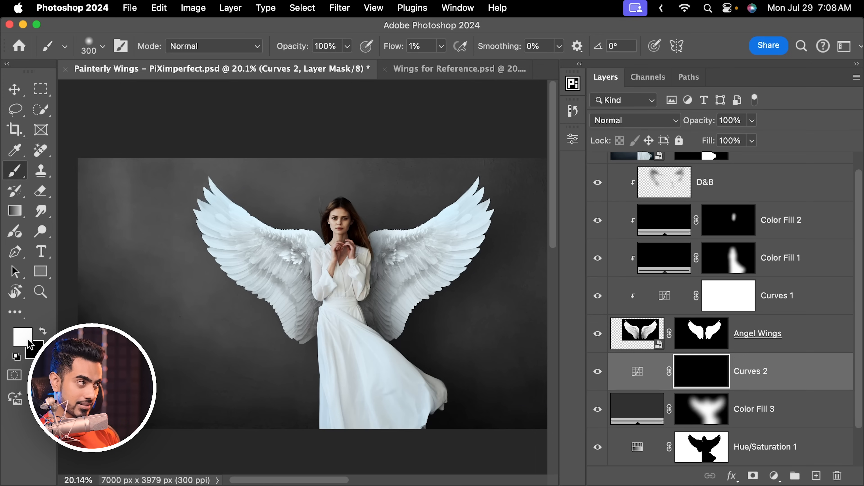
ctrl+alt+drag(295, 198, 410, 187)
ctrl+alt+drag(314, 179, 381, 179)
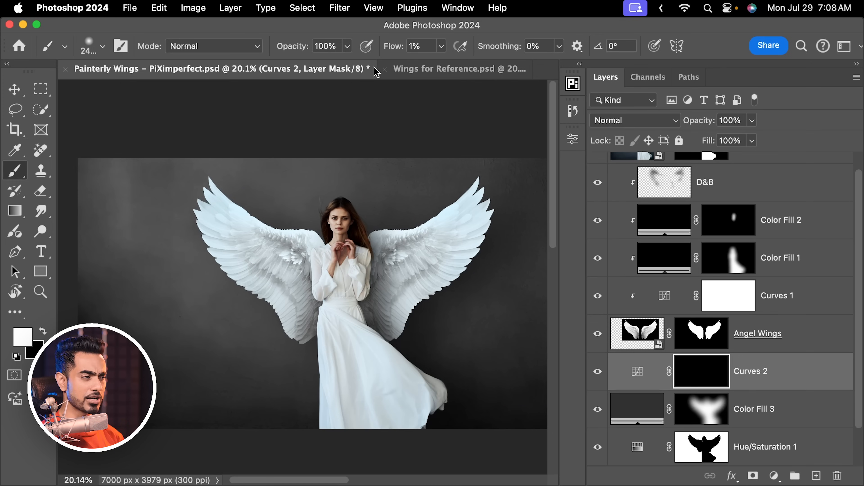
drag(395, 52, 469, 52)
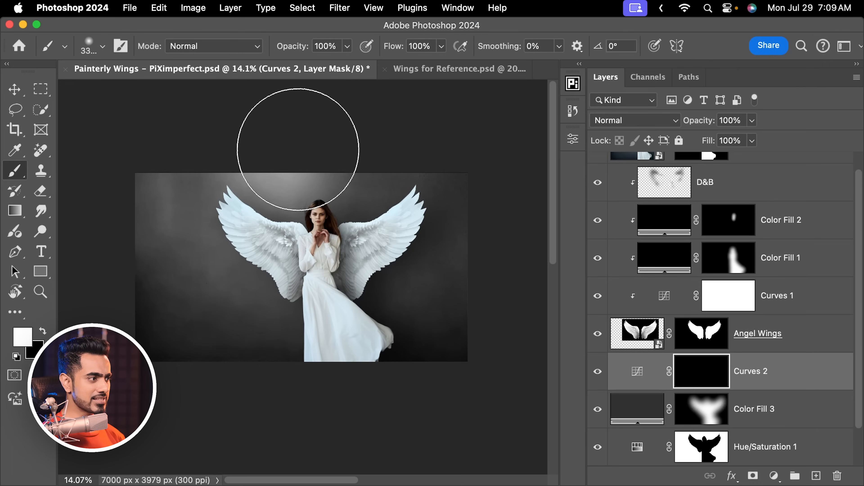
click(297, 151)
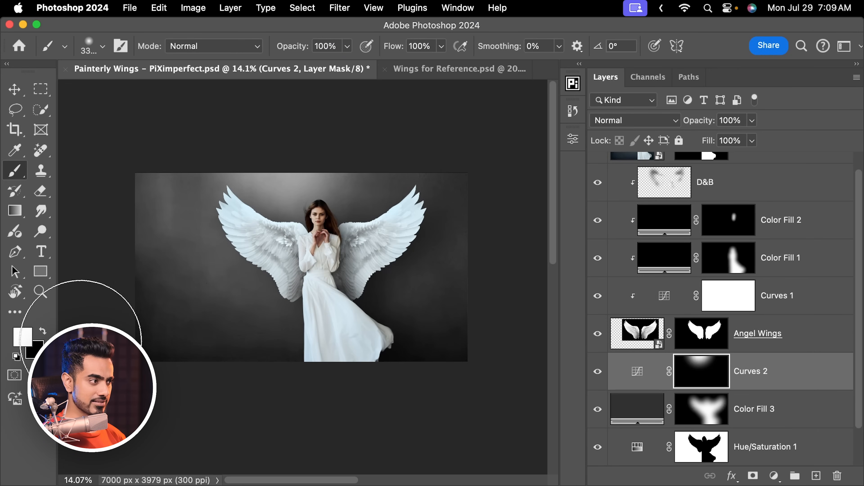
mouse_move(283, 426)
mouse_down()
mouse_move(425, 422)
mouse_move(150, 422)
mouse_move(135, 435)
mouse_up()
Refine the Curves 2 mask with a large soft brush at 10% flow, lighting the upper-left backdrop and painting black around the woman.
key(bracketleft)
key(bracketleft)
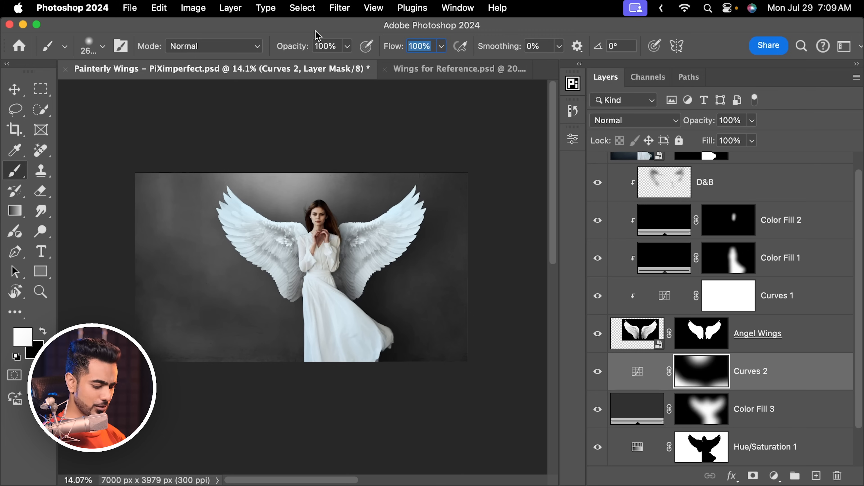
key(bracketleft)
key(bracketleft)
key(bracketleft)
key(bracketleft)
key(bracketleft)
key(bracketleft)
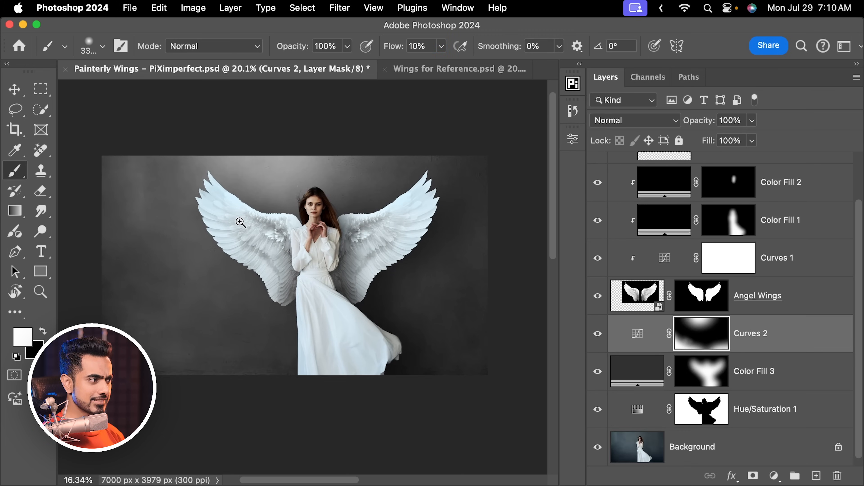
scroll(234, 225, down, 3)
key(bracketright)
key(bracketright)
key(bracketright)
key(bracketright)
key(bracketright)
key(bracketright)
key(bracketright)
key(bracketright)
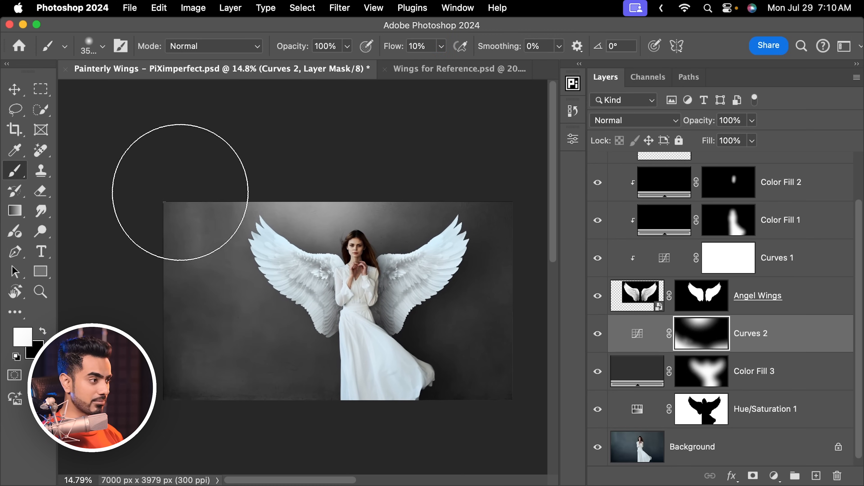
key(x)
key(bracketleft)
key(bracketleft)
key(bracketleft)
key(bracketleft)
click(359, 238)
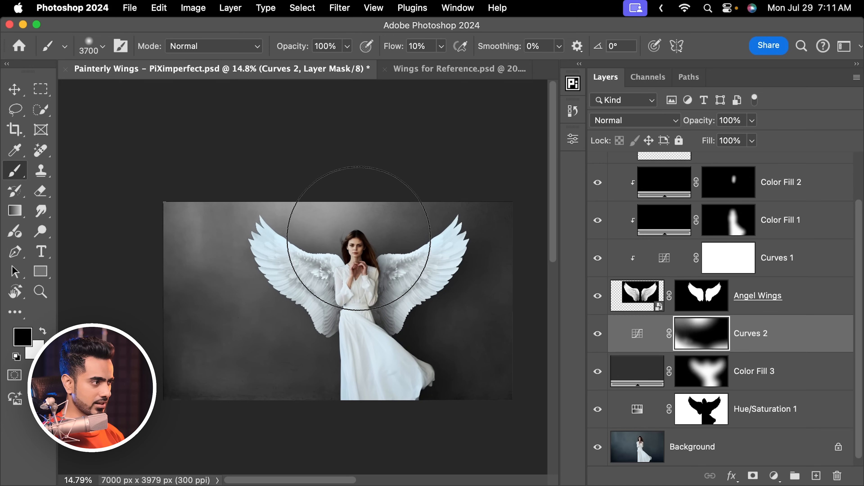
drag(231, 203, 176, 214)
key(x)
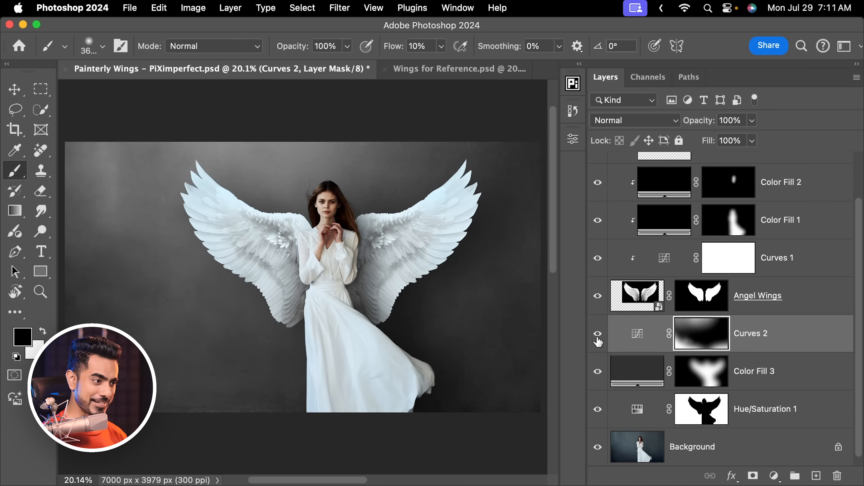
click(598, 336)
click(599, 336)
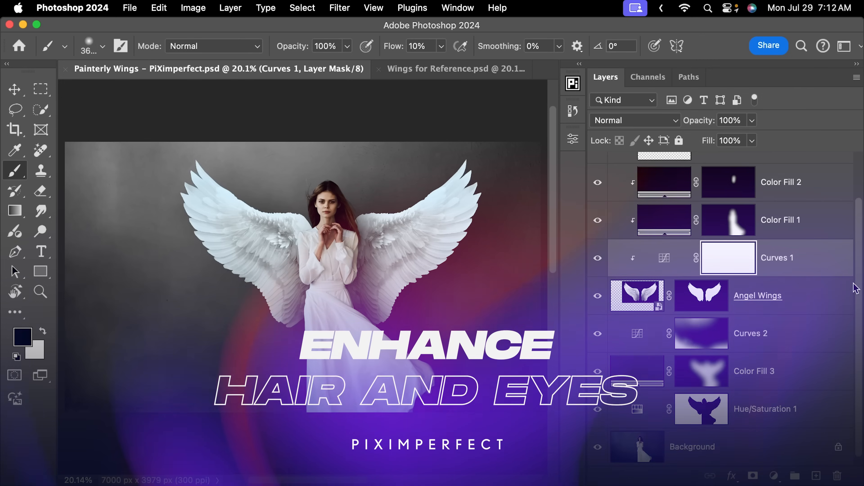
Add a Curves adjustment above the Subject layer with a brightening point at input 104, output 184, and invert its mask to black.
scroll(784, 185, up, 3)
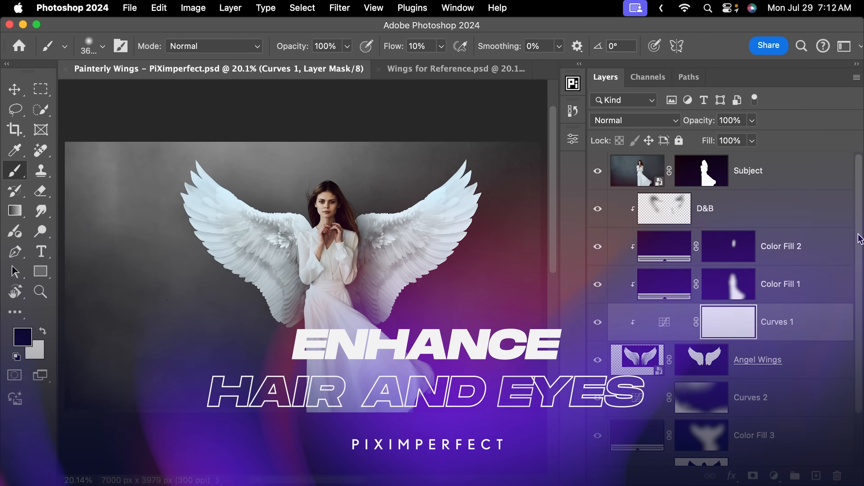
click(785, 185)
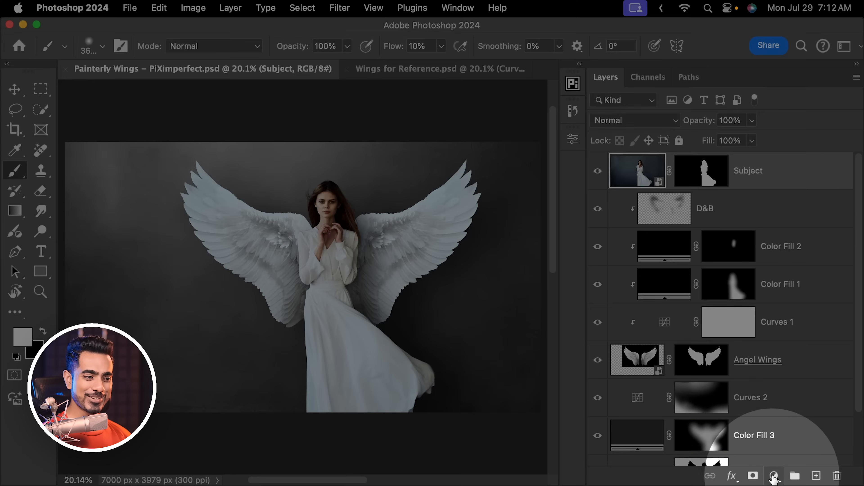
click(774, 475)
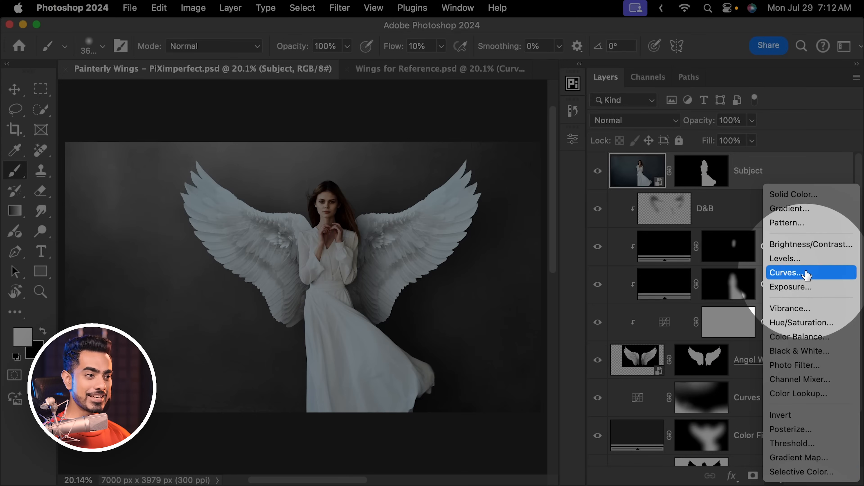
click(806, 275)
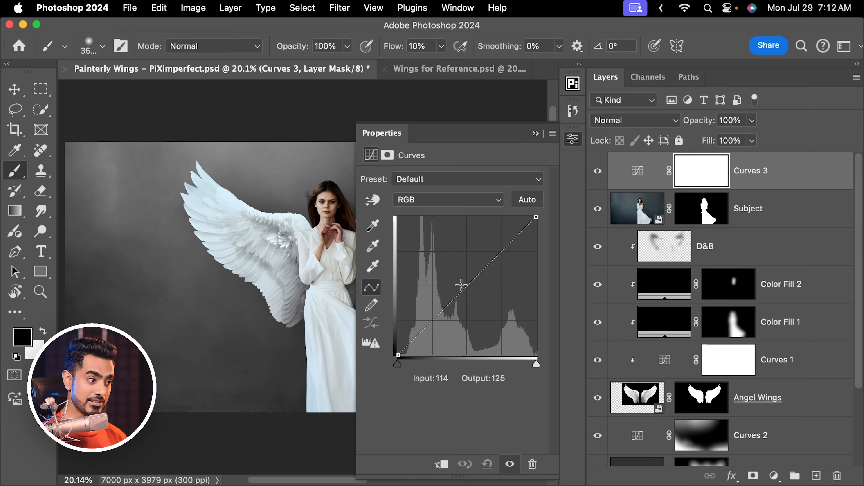
click(469, 280)
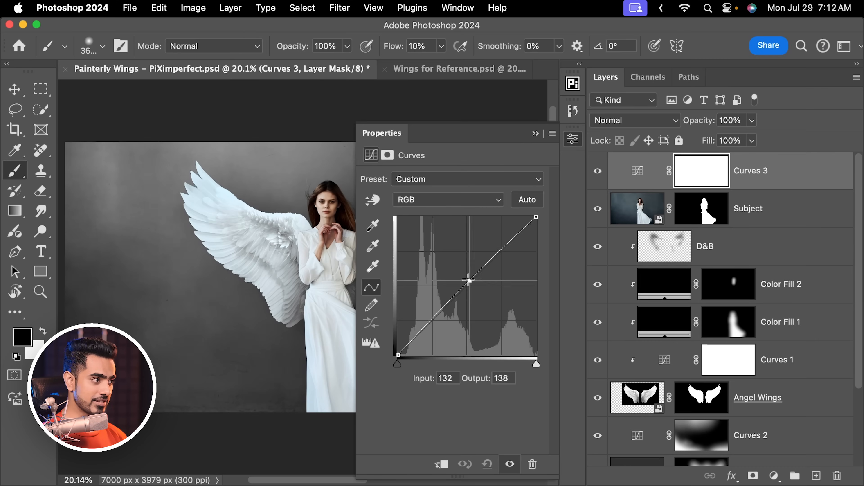
drag(469, 280, 454, 255)
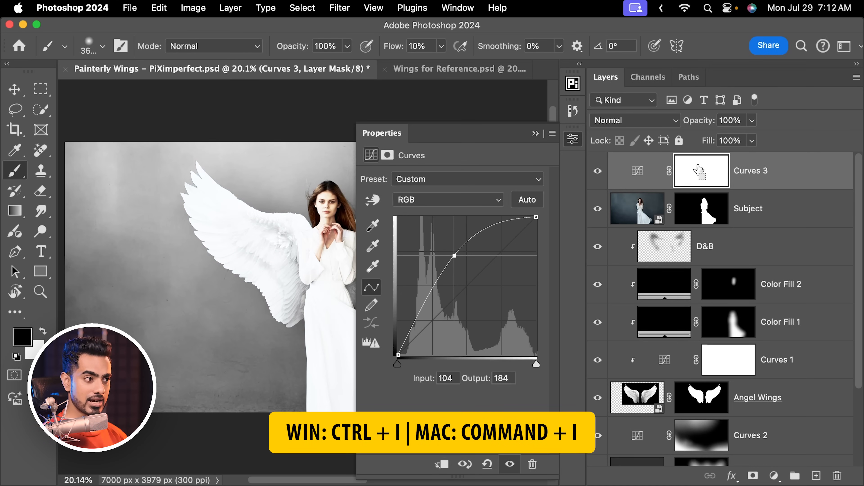
key(super+i)
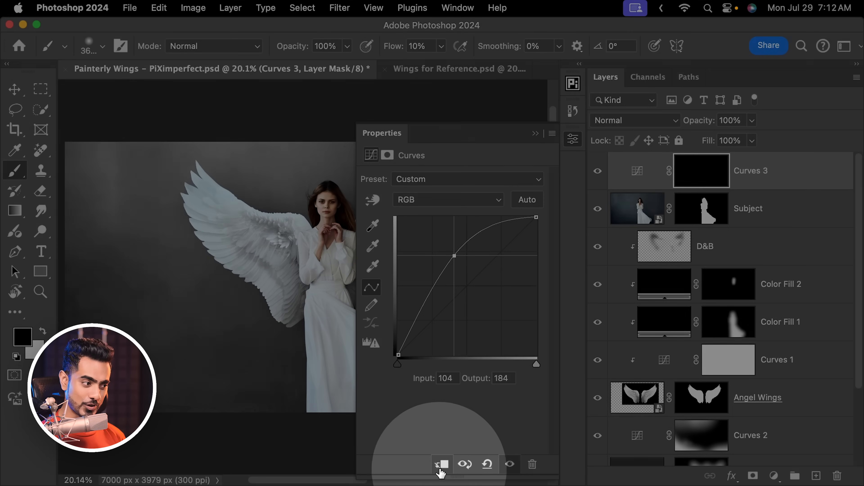
Clip the new Curves adjustment to the Subject layer and rename it Hair.
click(440, 470)
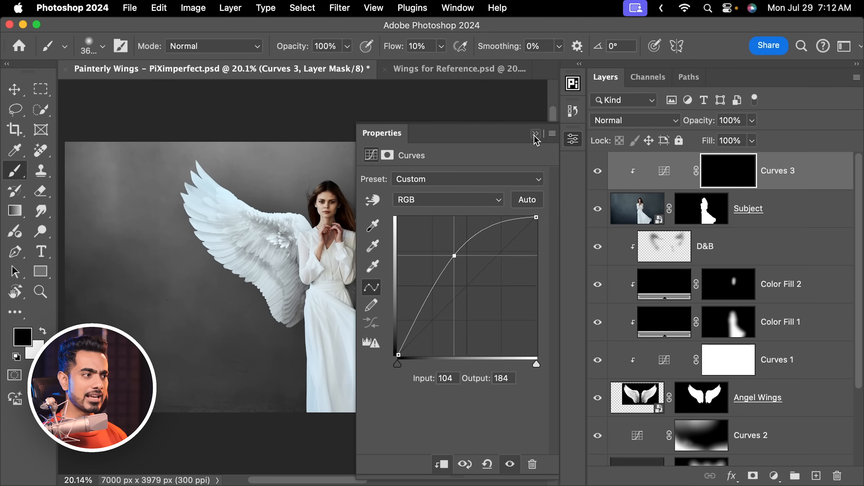
click(535, 132)
double_click(791, 171)
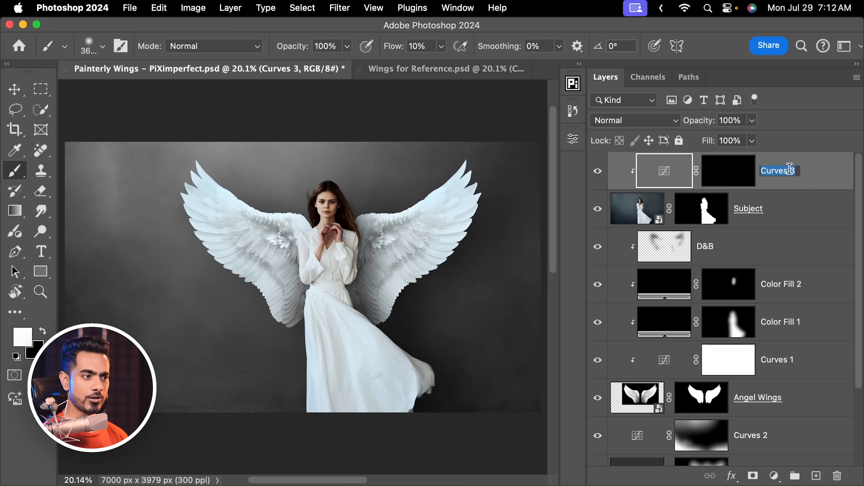
text(Hair)
key(Return)
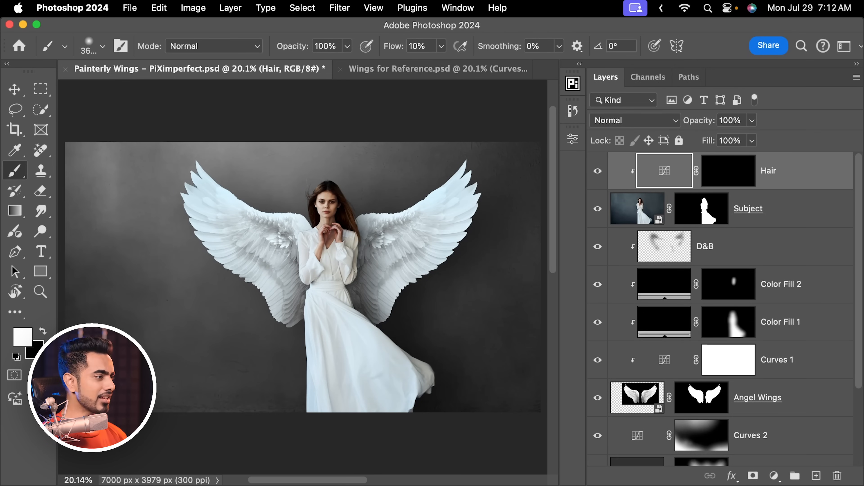
Reduce the soft brush to 500 px for the woman's hair and undo the trial dab made there.
drag(321, 199, 419, 160)
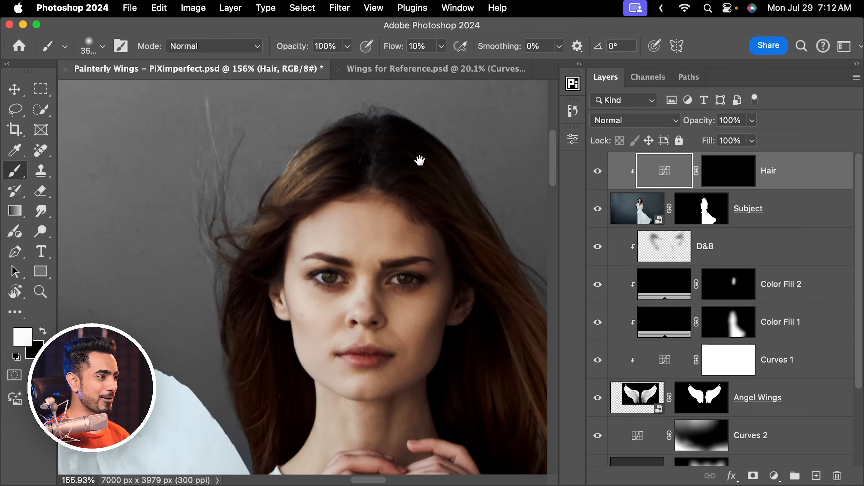
key(bracketleft)
key(bracketleft)
key(bracketleft)
key(bracketleft)
key(bracketleft)
key(bracketleft)
key(bracketleft)
key(bracketleft)
key(bracketleft)
key(bracketleft)
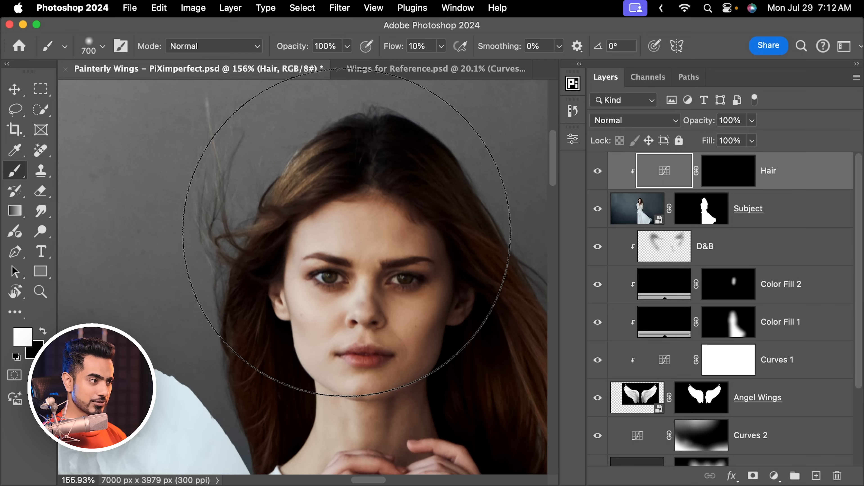
scroll(389, 301, right, 5)
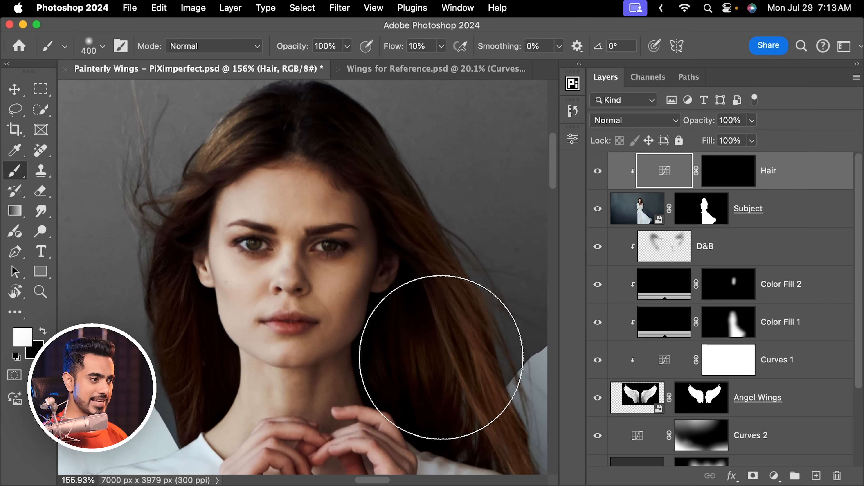
scroll(398, 321, down, 2)
key(bracketright)
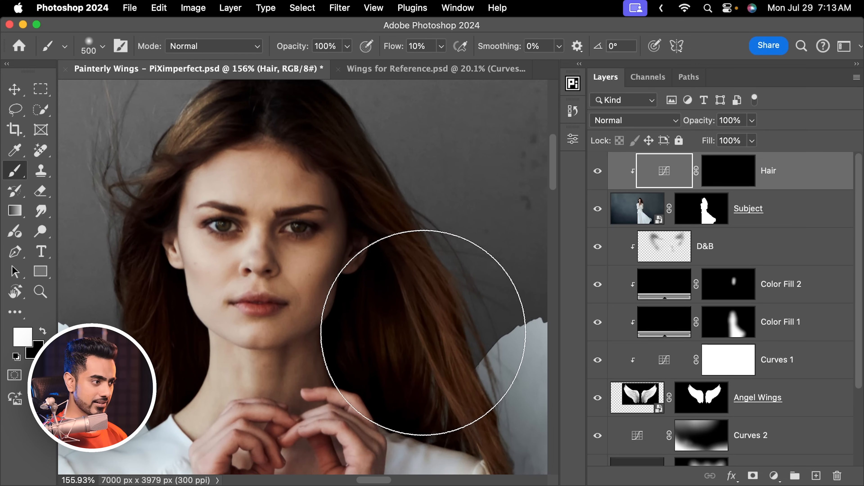
click(424, 334)
key(super+z)
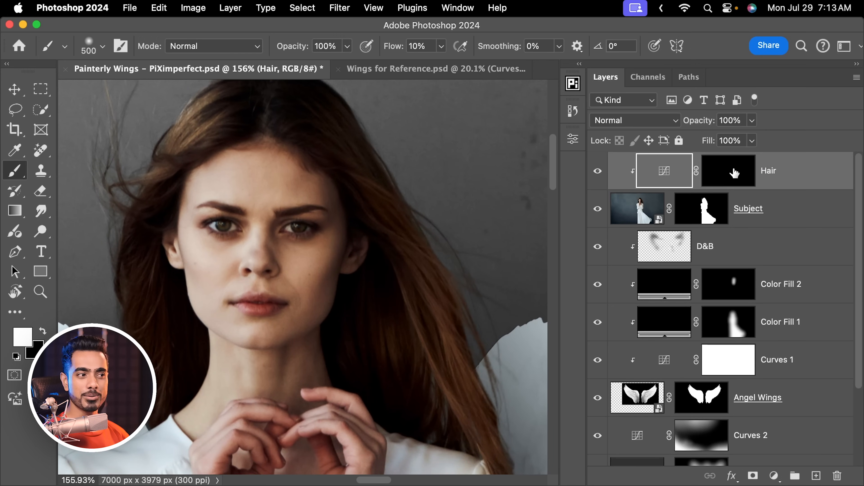
Dab white on the Hair mask over the hair on both sides of her face, using a soft 400 px brush at 100% flow.
click(734, 173)
key(x)
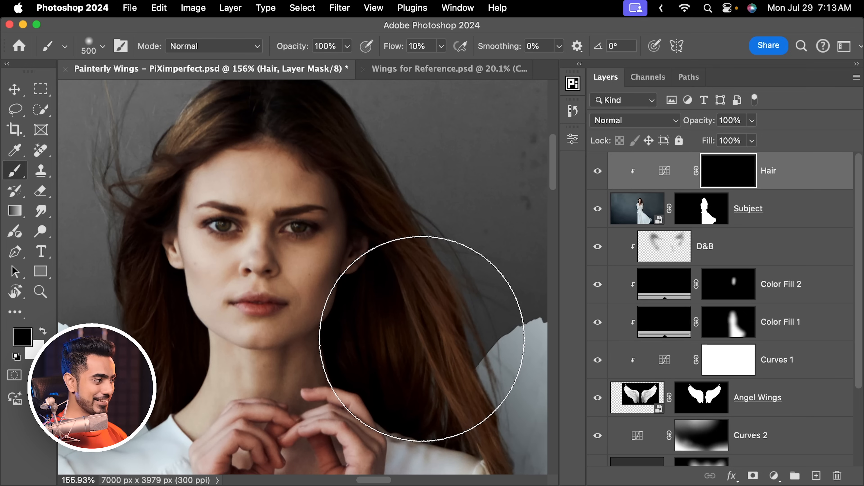
key(x)
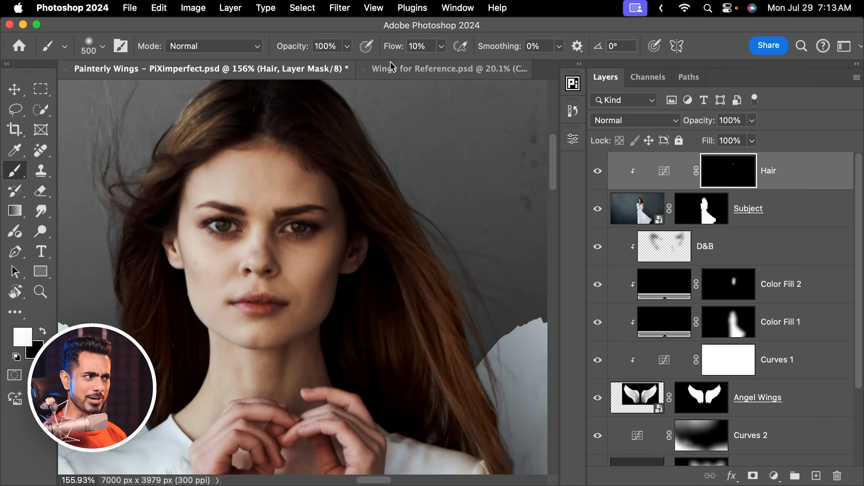
key(shift+0)
key(bracketleft)
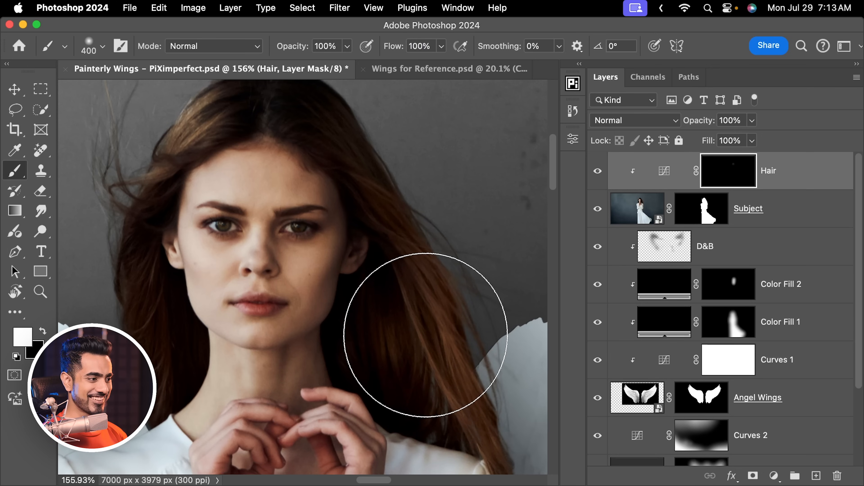
click(425, 335)
mouse_move(322, 225)
mouse_down()
mouse_move(366, 338)
mouse_move(339, 313)
mouse_up()
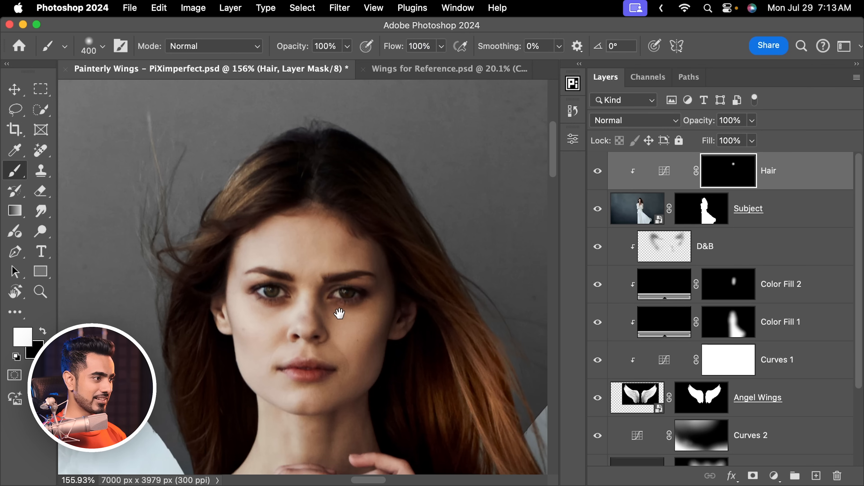
click(184, 154)
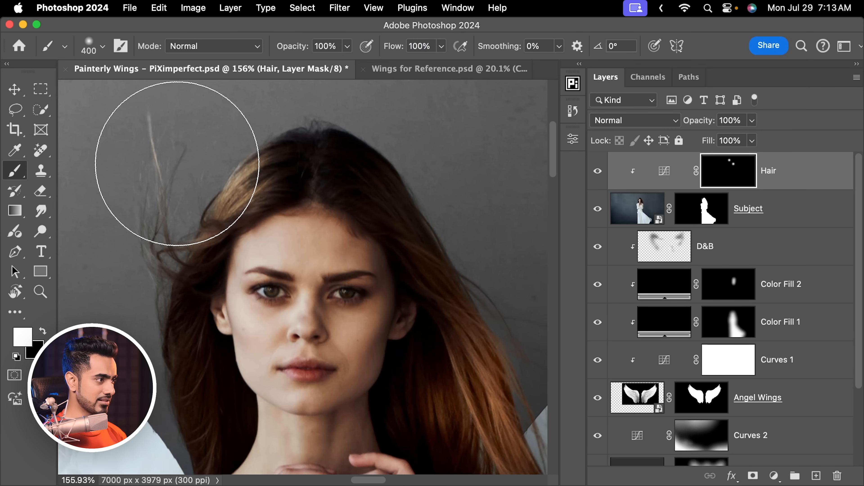
drag(205, 321, 211, 241)
click(167, 325)
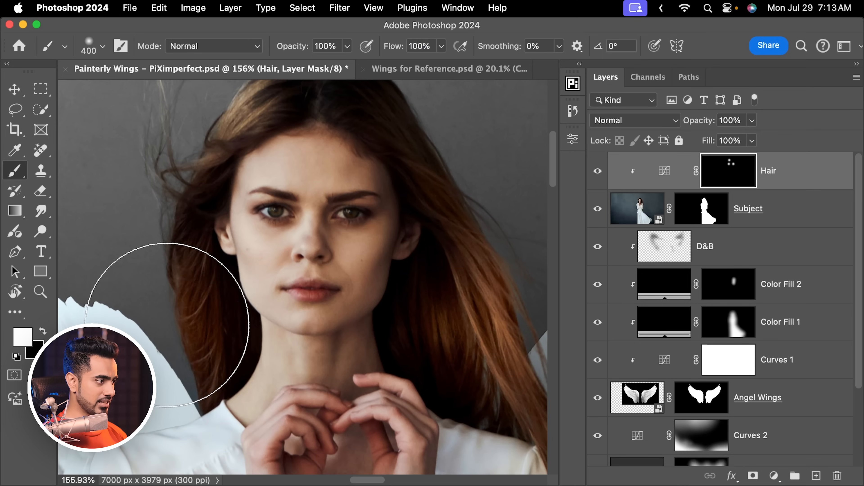
In the Hair layer's Blend If options, split the Underlying Layer shadow slider to 0 / 119 to protect the dark strands.
drag(256, 276, 220, 283)
mouse_move(220, 283)
mouse_down()
mouse_move(239, 305)
mouse_move(239, 295)
mouse_up()
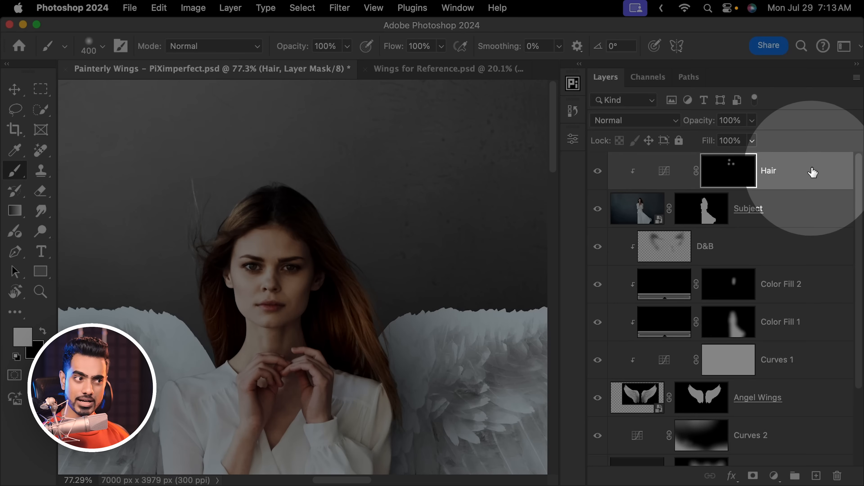
double_click(813, 171)
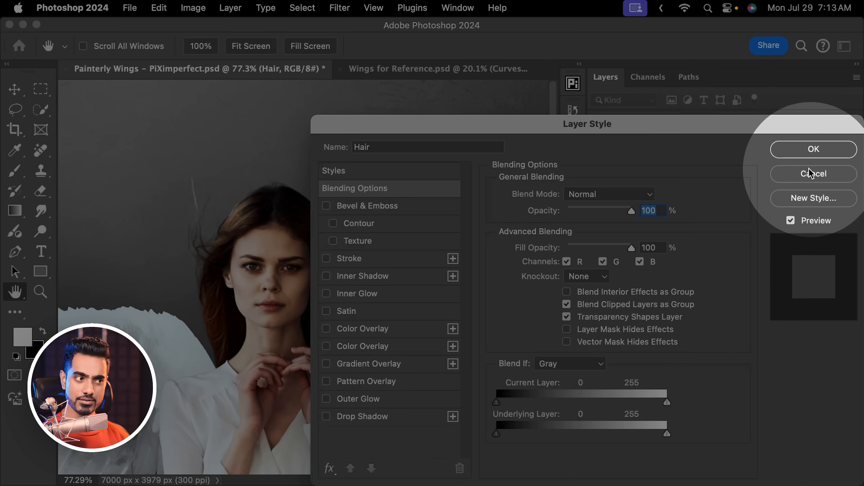
drag(568, 127, 665, 82)
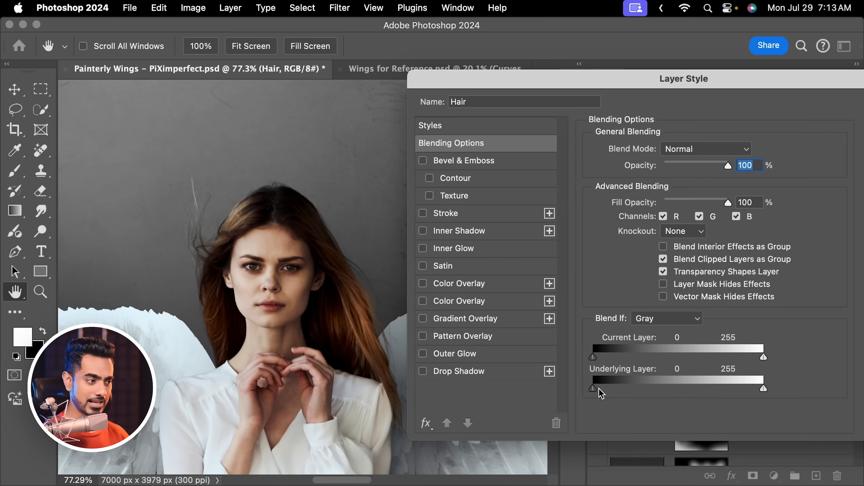
drag(598, 388, 658, 385)
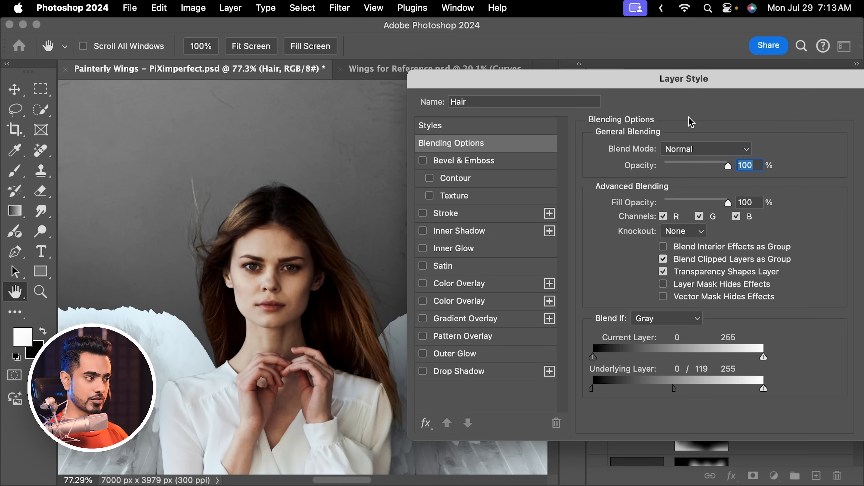
drag(718, 84, 578, 83)
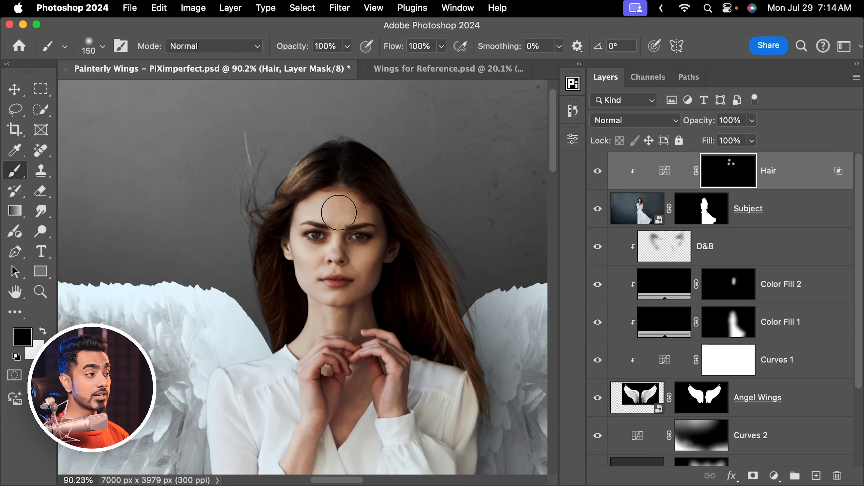
Add a Curves adjustment above the Hair layer with a brightening point at input 101, output 183, and invert its mask to black.
click(775, 478)
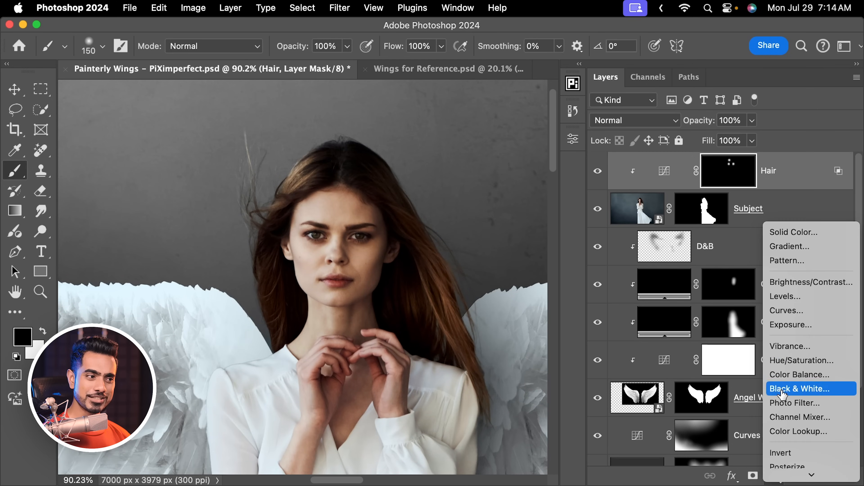
click(790, 311)
drag(473, 277, 452, 256)
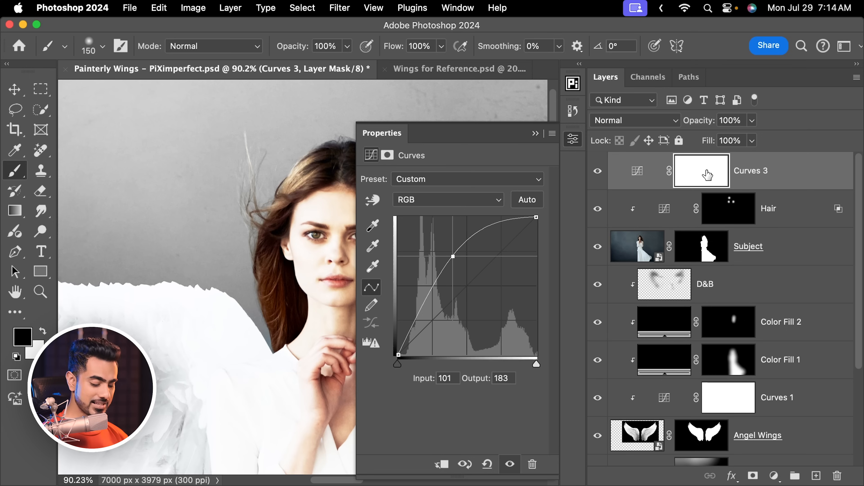
key(super+i)
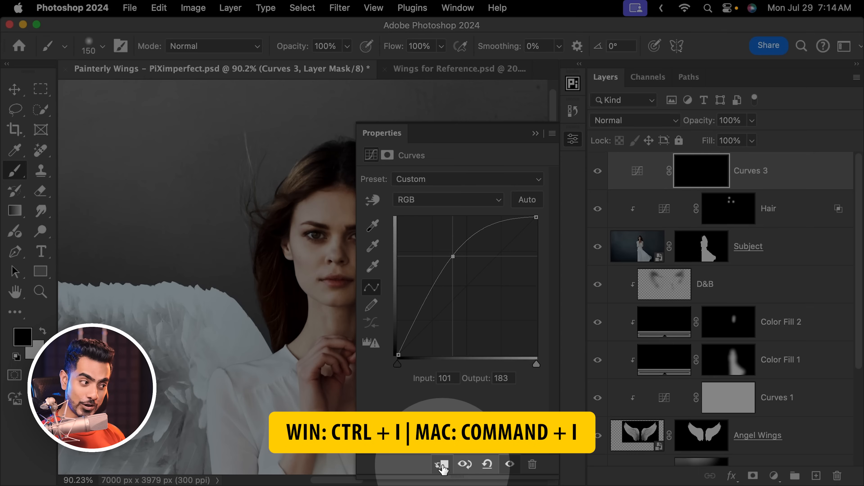
Clip the Curves 3 adjustment to the Subject layer stack and rename it Eyes.
click(441, 465)
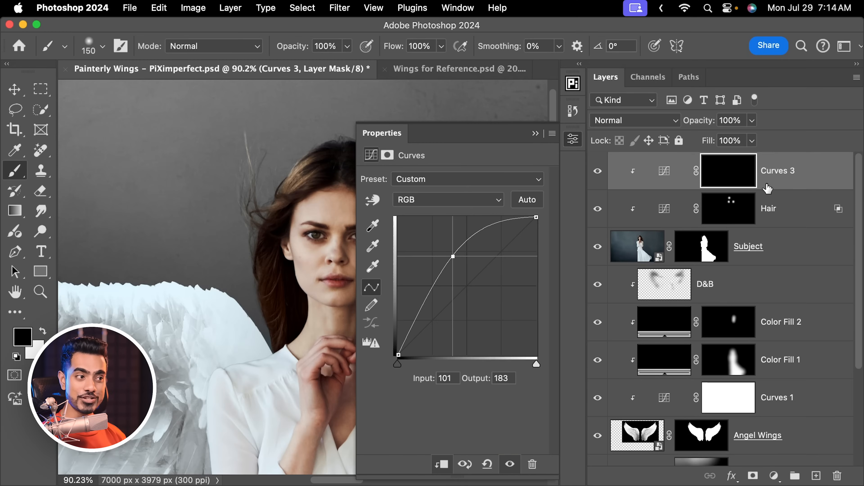
key(super+2)
text(E)
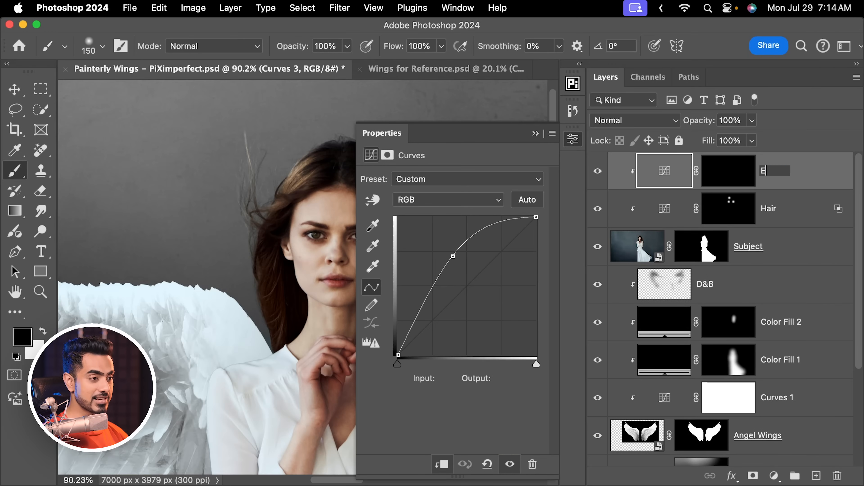
text(yes)
key(Return)
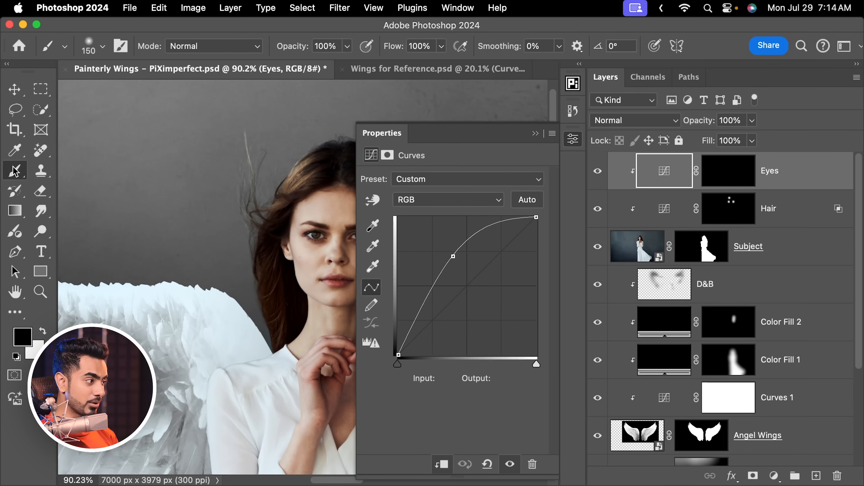
Paint white on the Eyes mask over the iris of the woman's right eye with a soft 20 px brush.
click(728, 176)
key(x)
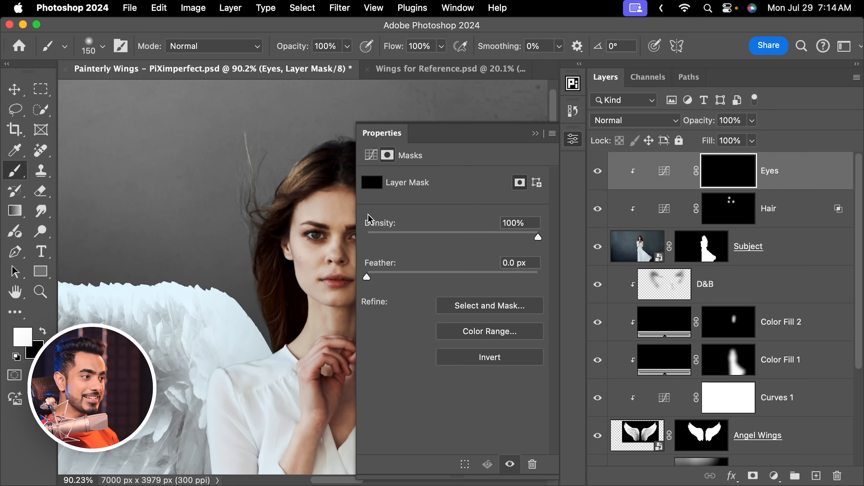
click(535, 133)
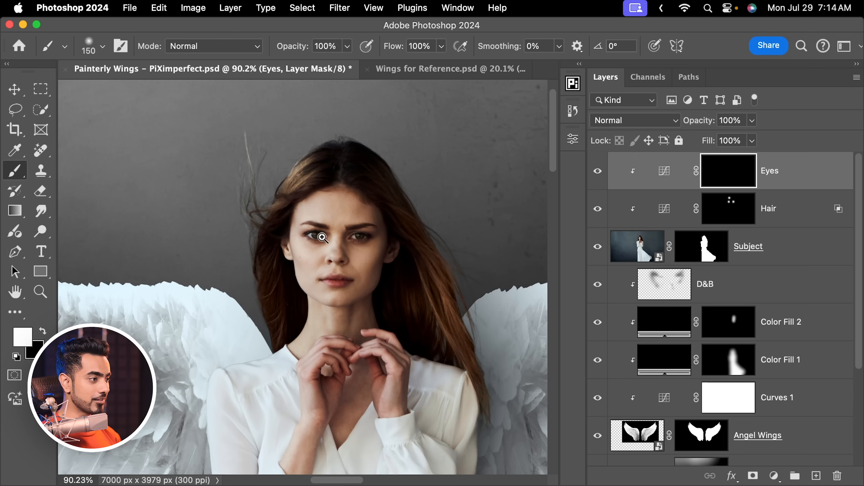
mouse_move(322, 237)
mouse_down()
mouse_move(411, 212)
mouse_move(450, 213)
mouse_up()
key([)
key([)
key([)
key([)
key([)
key([)
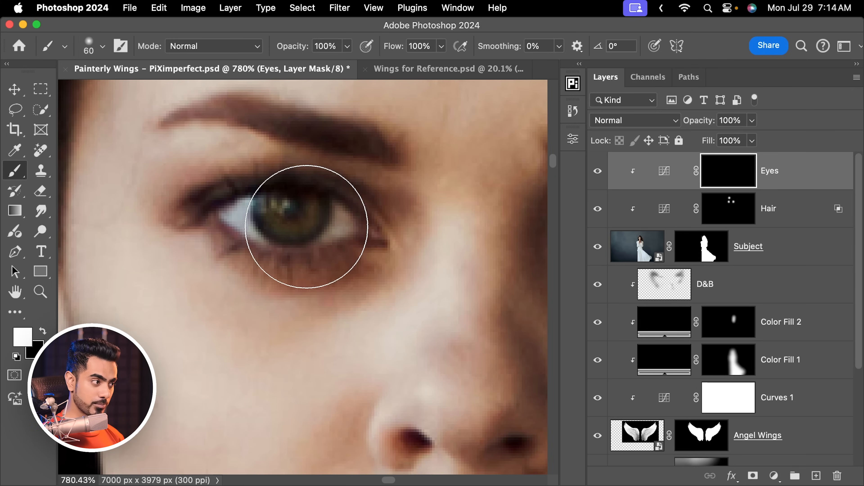
key(bracketleft)
key(bracketleft)
key(bracketleft)
key(bracketleft)
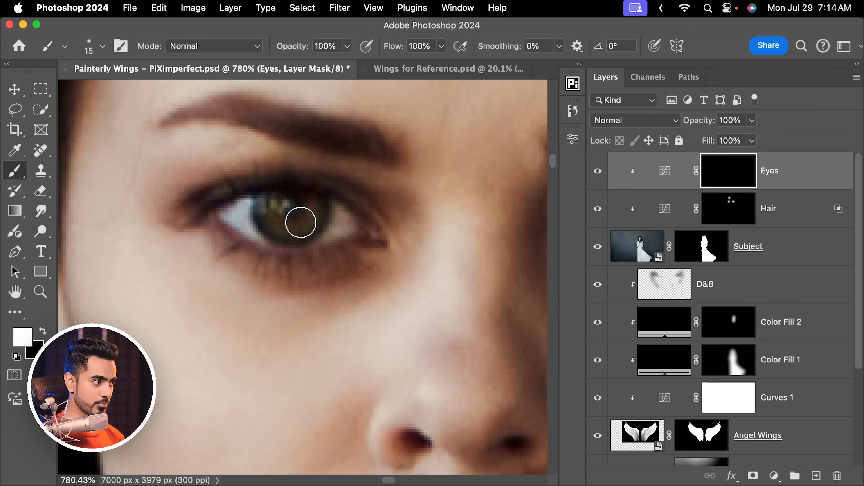
key(bracketright)
drag(299, 221, 289, 218)
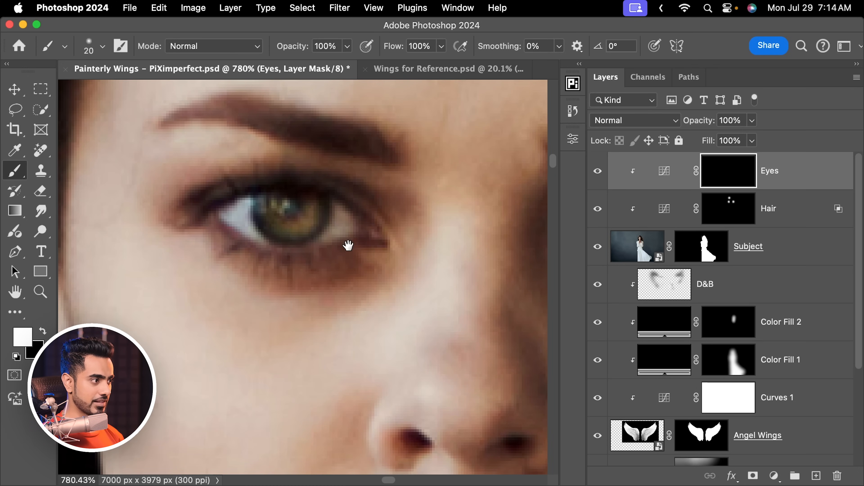
Paint white on the Eyes mask over the iris of the woman's left eye and return to the full image view.
drag(514, 235, 283, 255)
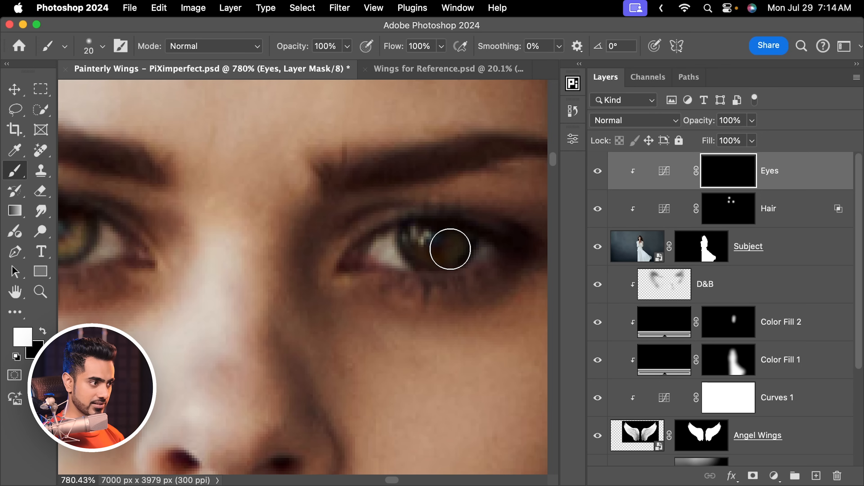
click(450, 248)
key(bracketleft)
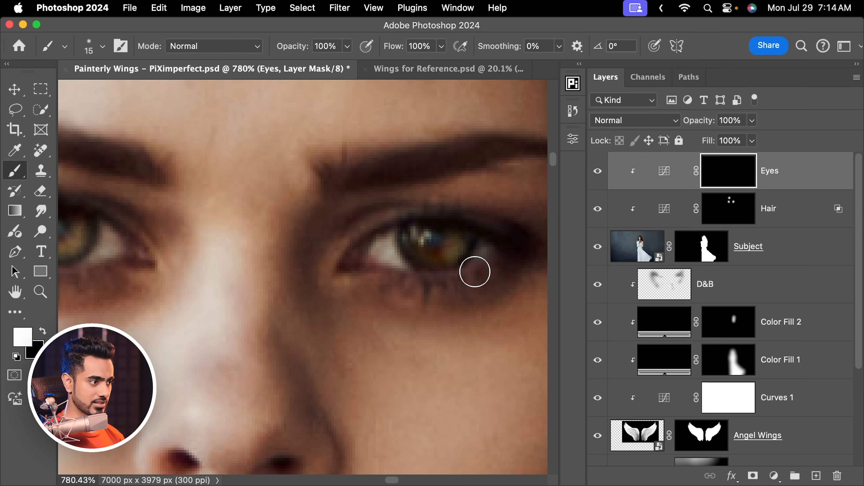
key(x)
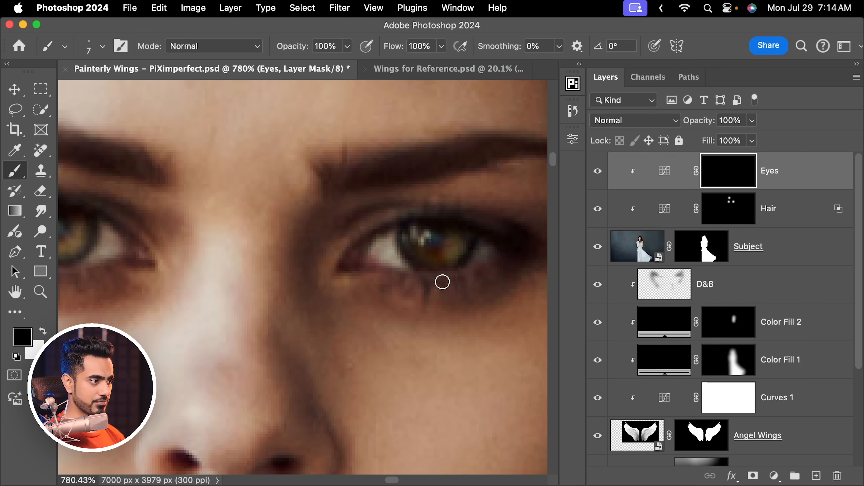
key(super+0)
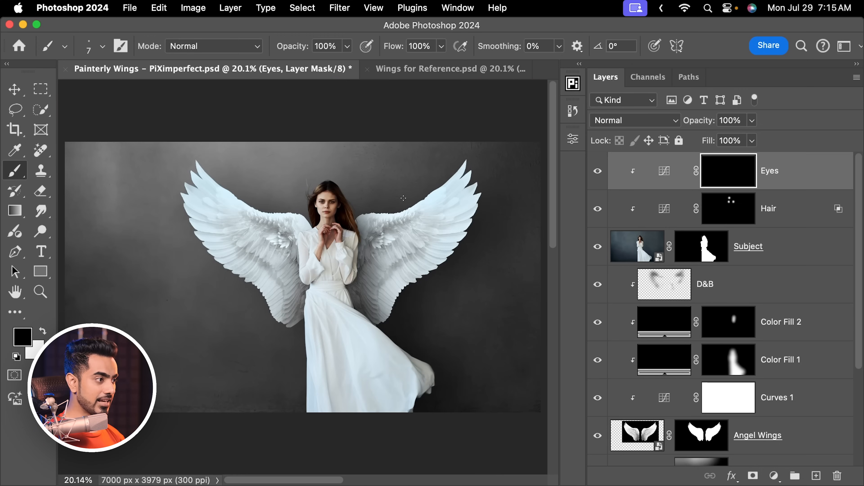
scroll(359, 178, up, 5)
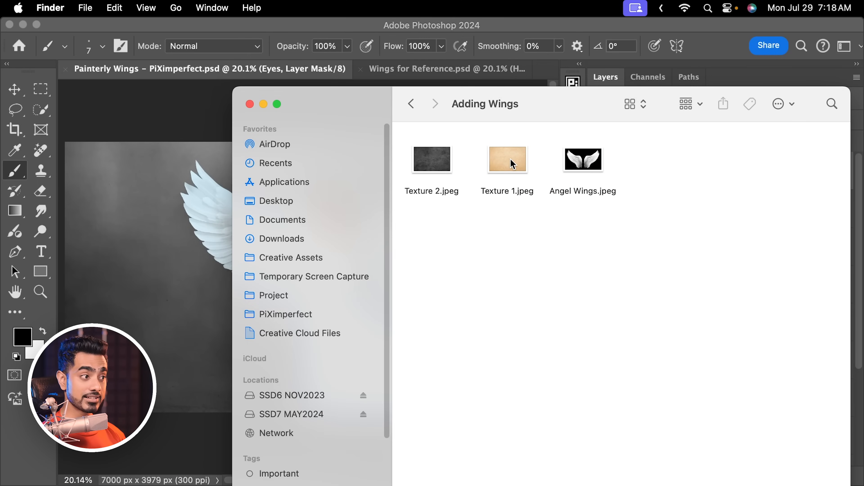
Place Texture 1.jpeg from the Adding Wings folder above the Eyes layer and scale it to cover the whole canvas.
drag(510, 159, 135, 238)
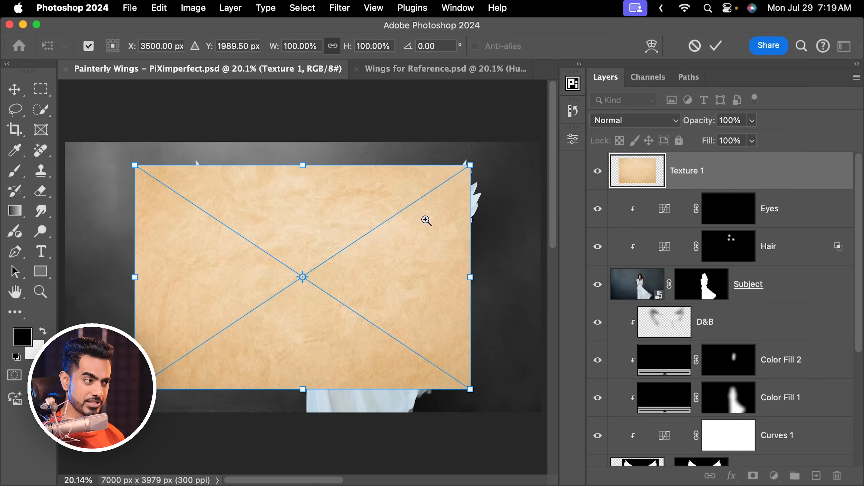
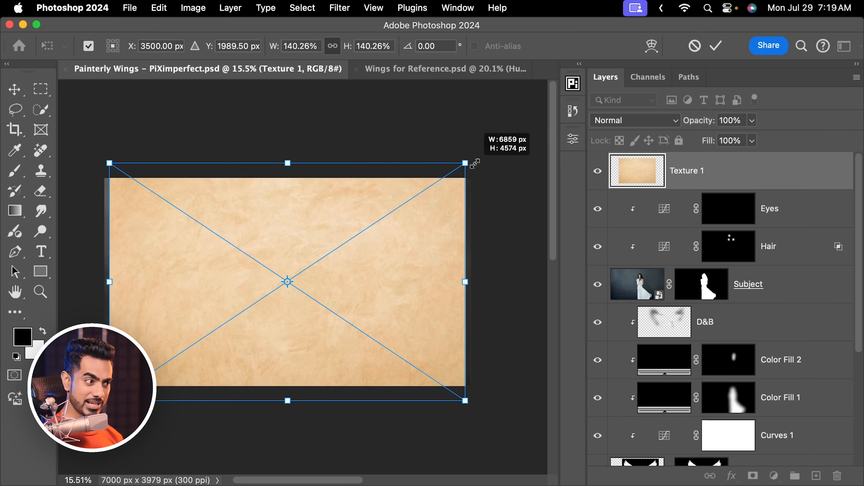
drag(475, 164, 480, 158)
key(Return)
key(b)
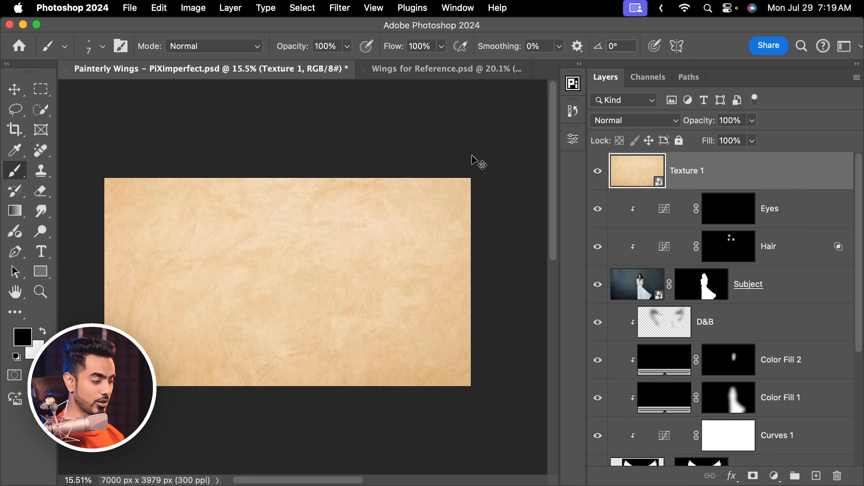
key(super+0)
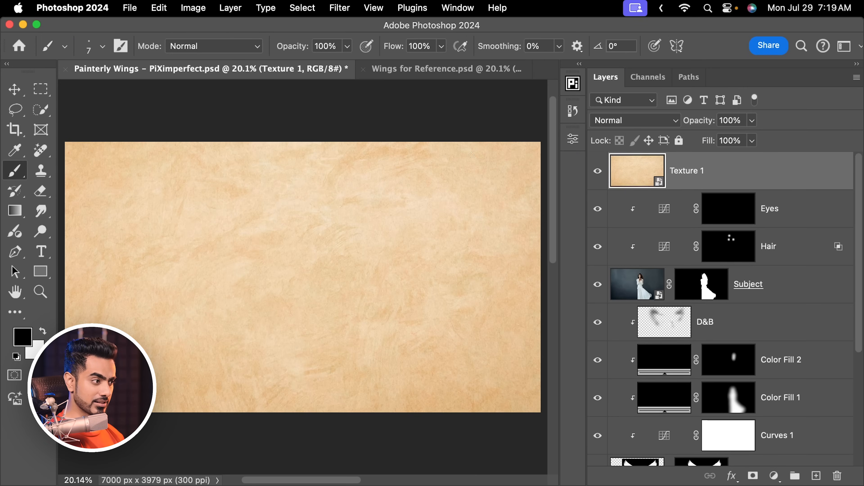
Try Overlay on the Texture 1 layer, and settle on the Soft Light blend mode.
click(635, 120)
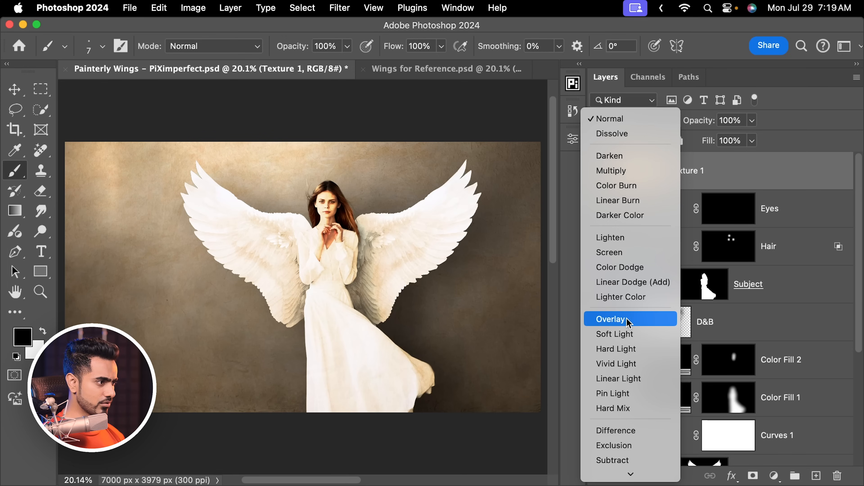
click(628, 321)
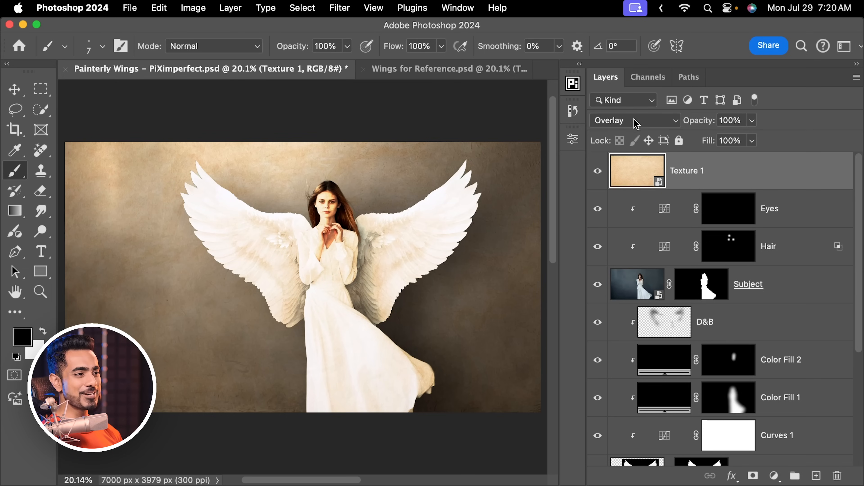
click(634, 121)
click(604, 135)
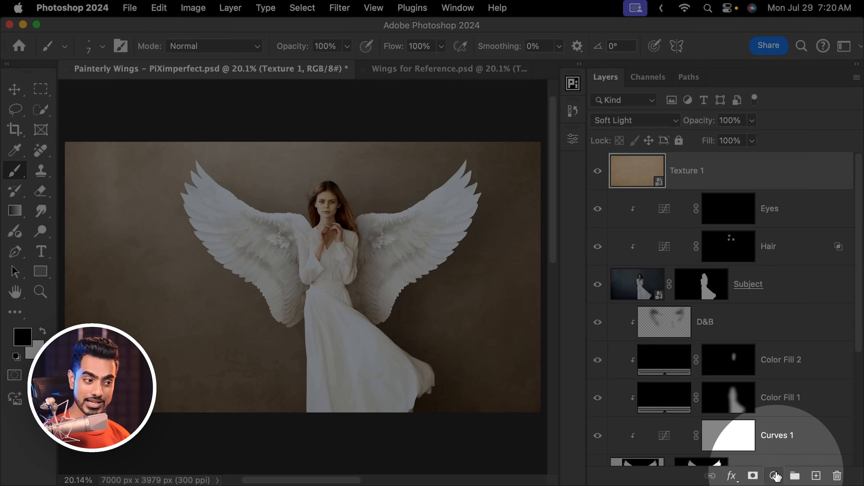
Add a Curves adjustment clipped to Texture 1 and move its black point to input 106, output 0.
click(774, 476)
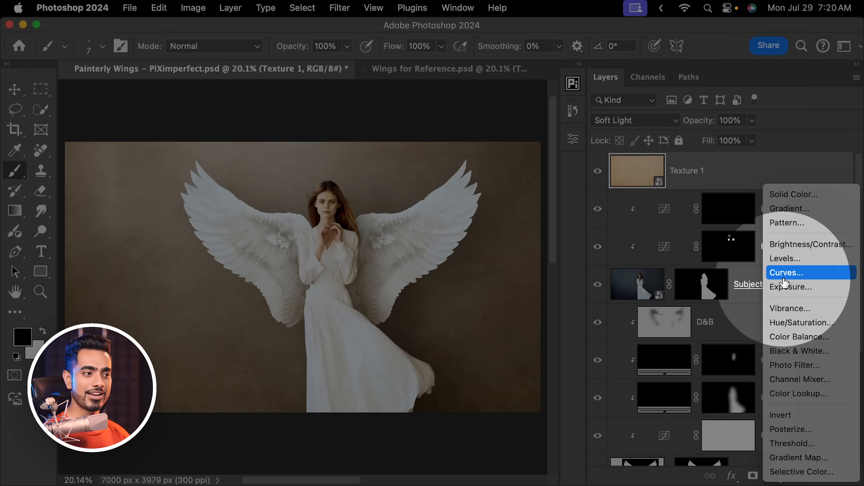
click(784, 278)
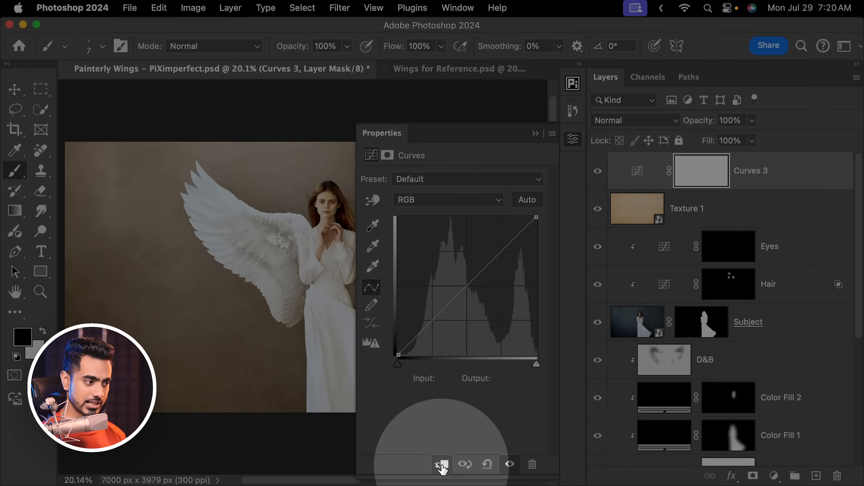
click(441, 465)
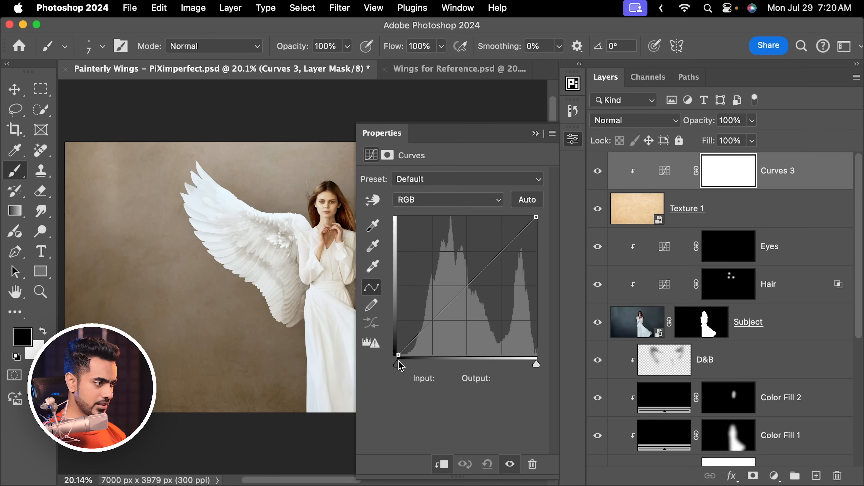
drag(400, 364, 457, 367)
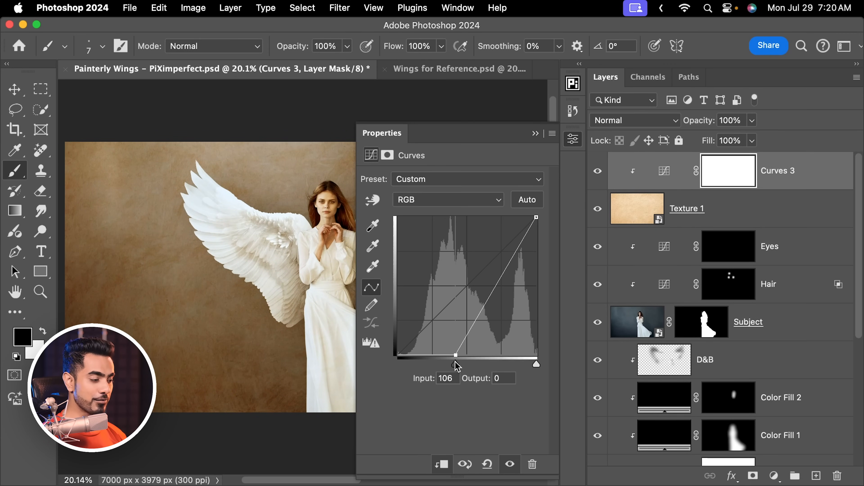
click(536, 134)
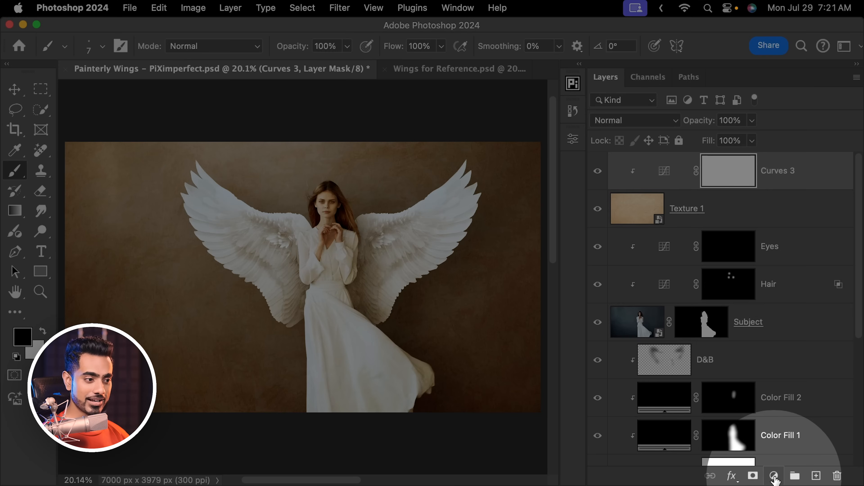
Add a Hue/Saturation adjustment clipped to the Texture 1 layer with saturation at -100.
click(775, 480)
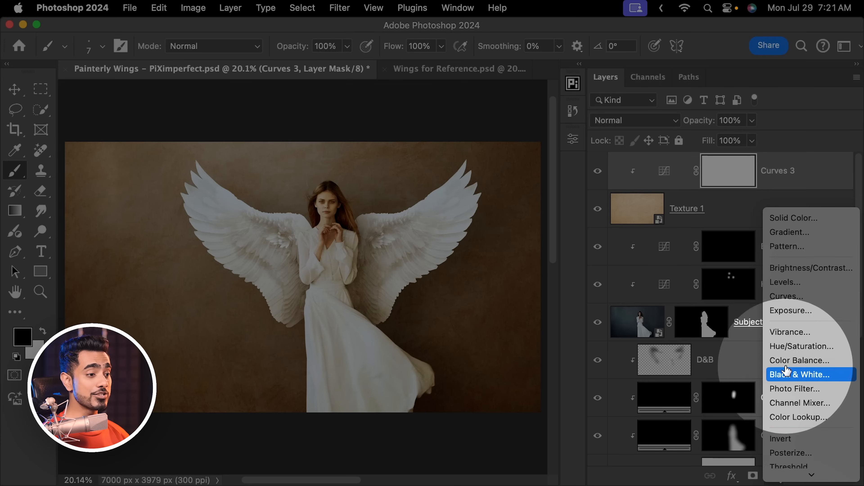
click(788, 353)
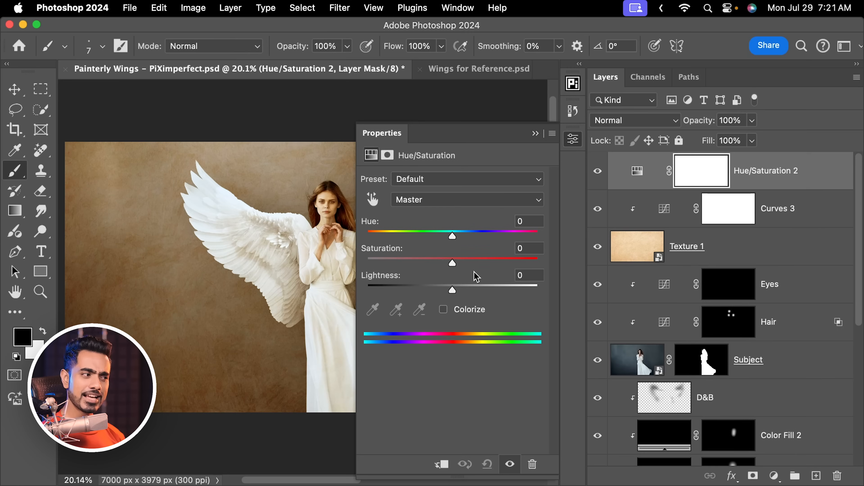
drag(453, 261, 367, 263)
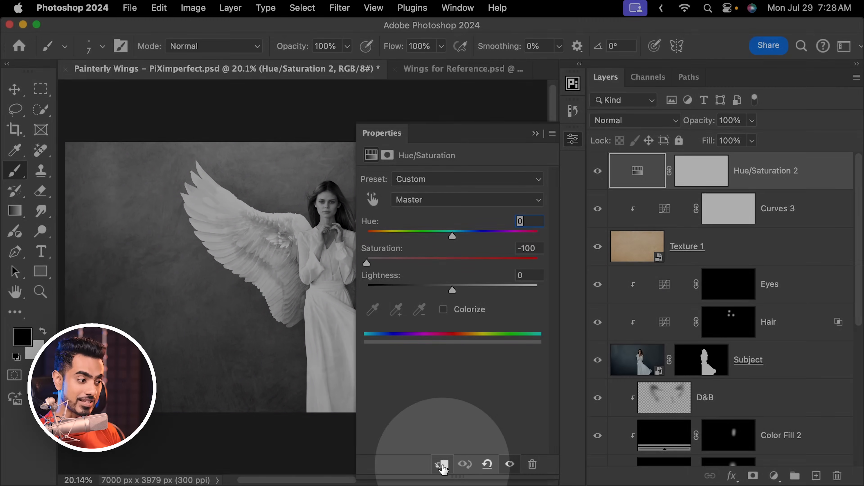
click(441, 464)
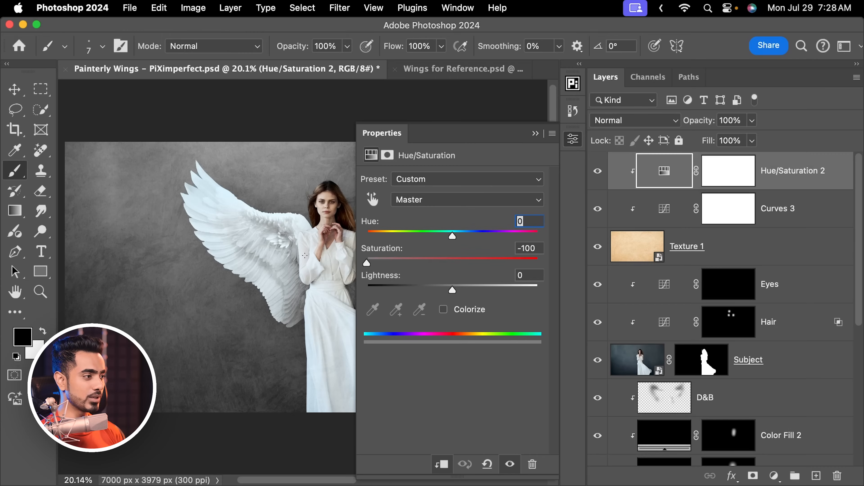
click(535, 135)
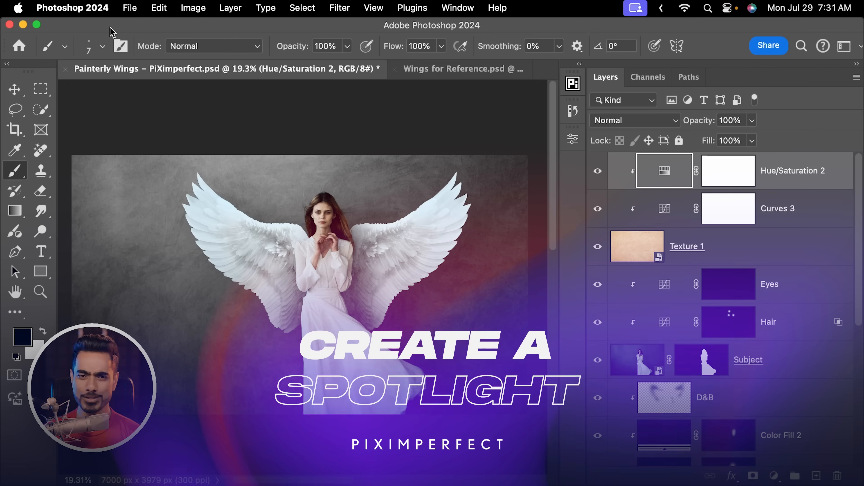
Set up the Gradient tool with the first Basics preset, using white as foreground and black as background.
click(15, 211)
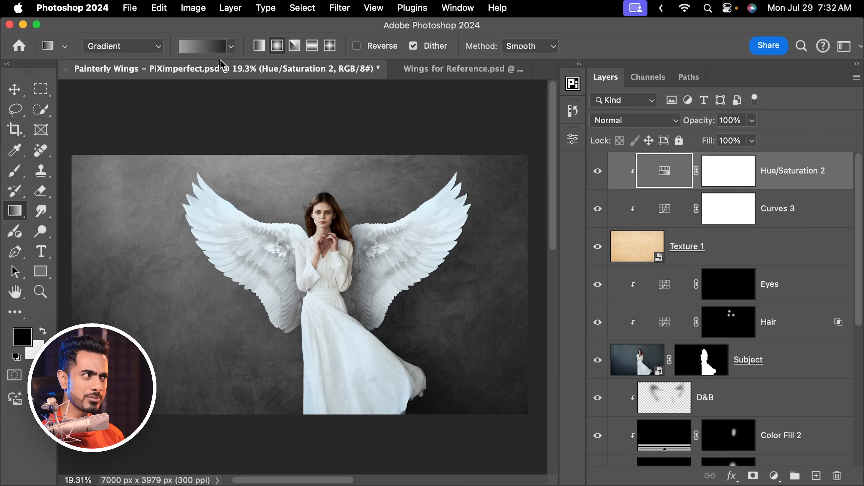
click(230, 48)
click(132, 71)
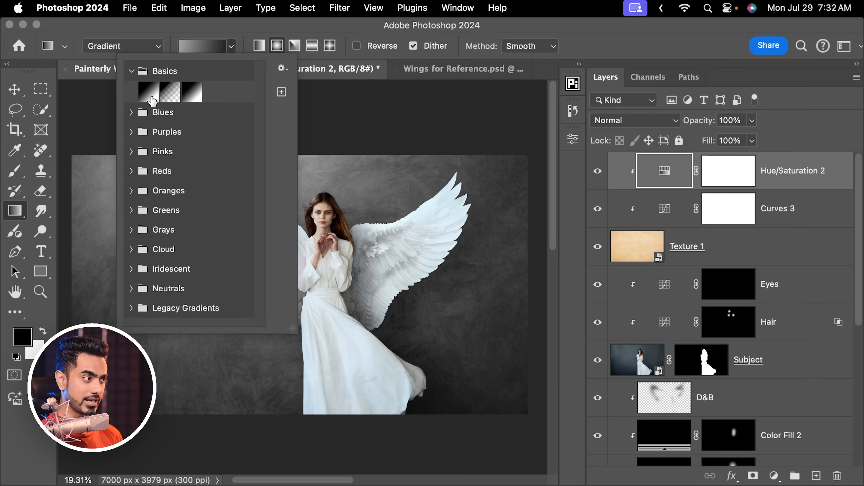
click(150, 97)
click(210, 58)
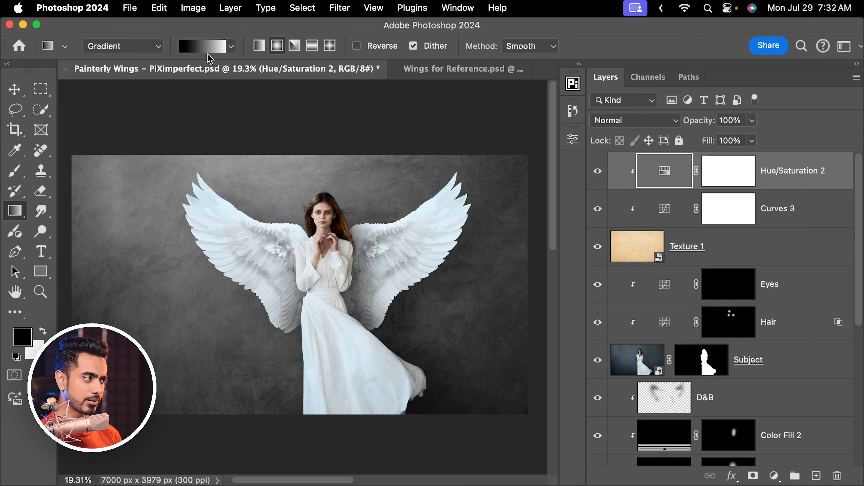
click(43, 328)
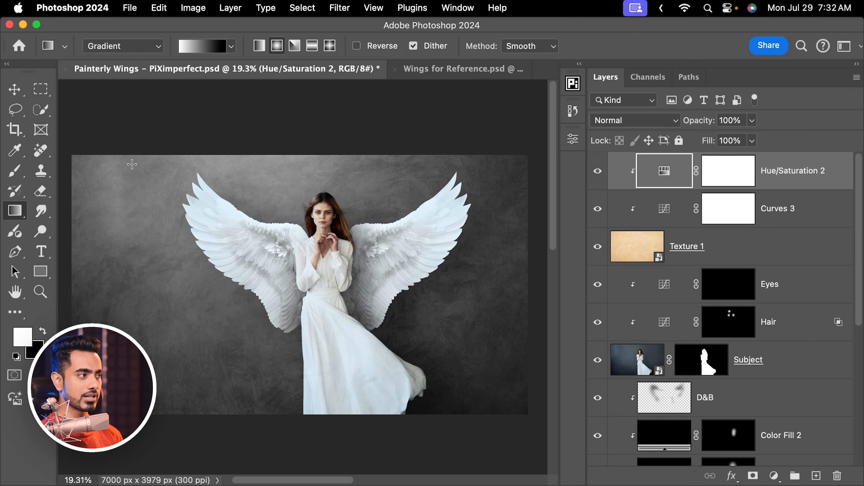
click(230, 47)
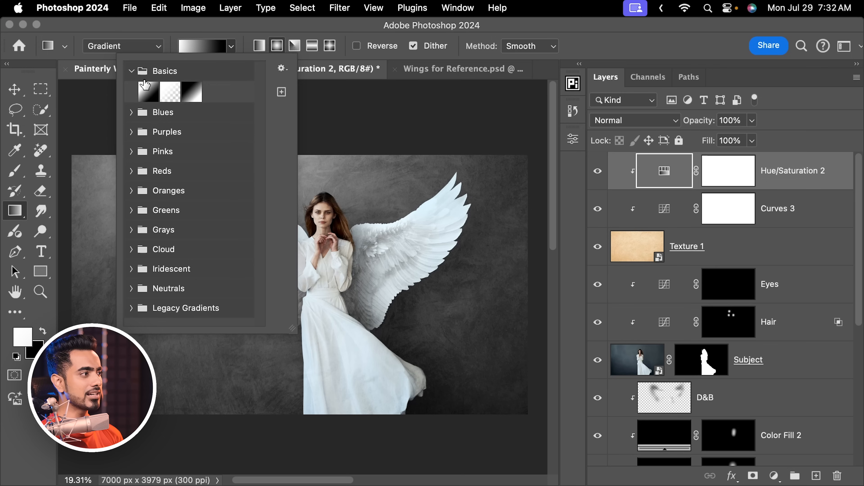
click(236, 32)
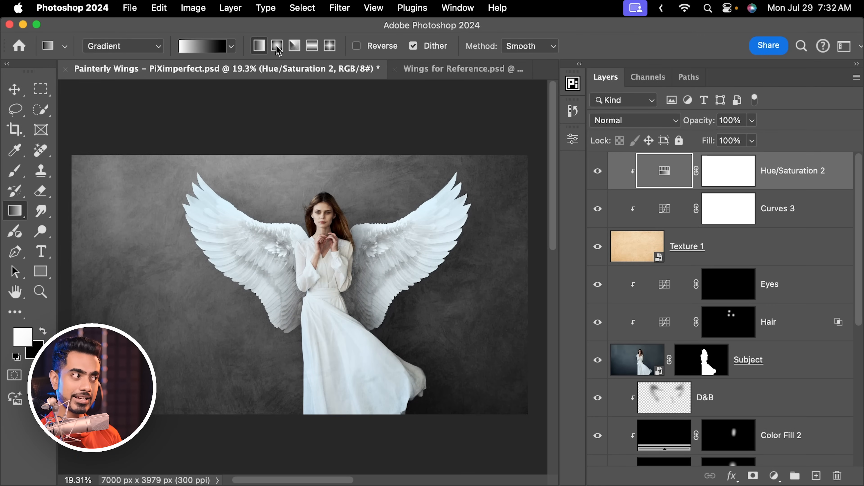
Draw a white-to-black radial gradient from the canvas's upper edge above the woman, shaped into a tall ellipse ending just below the canvas.
scroll(347, 186, down, 3)
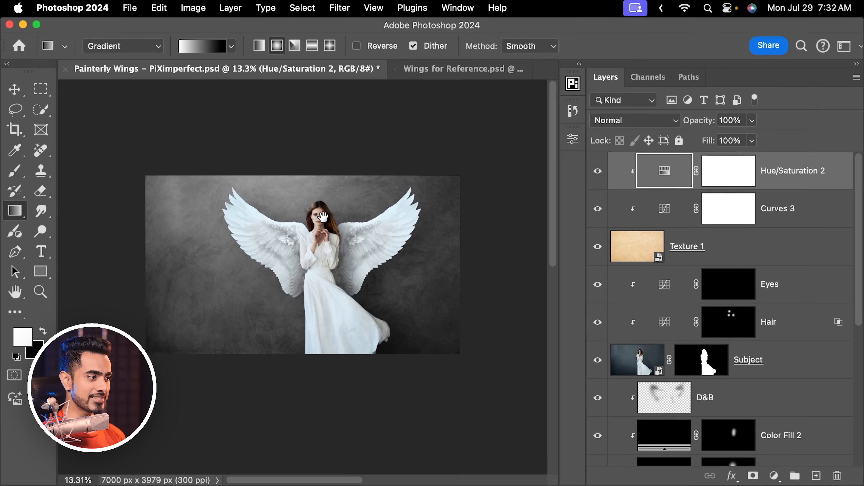
drag(314, 180, 324, 316)
drag(397, 174, 446, 166)
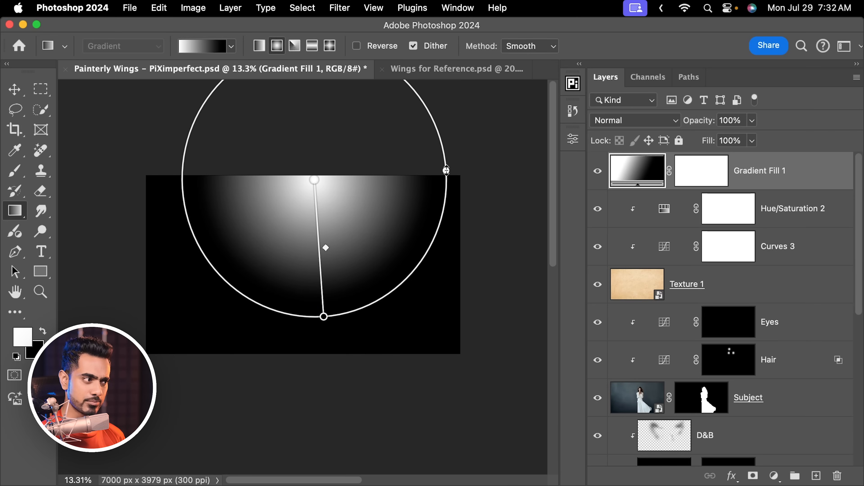
drag(446, 170, 405, 174)
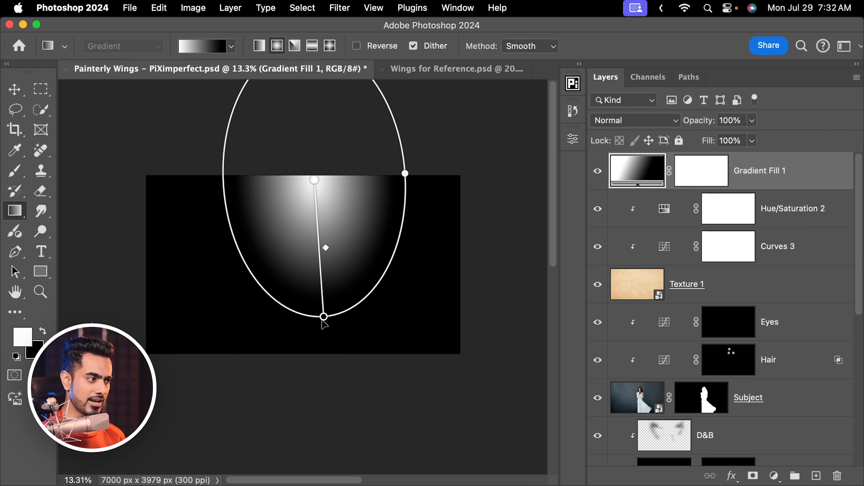
drag(324, 317, 333, 366)
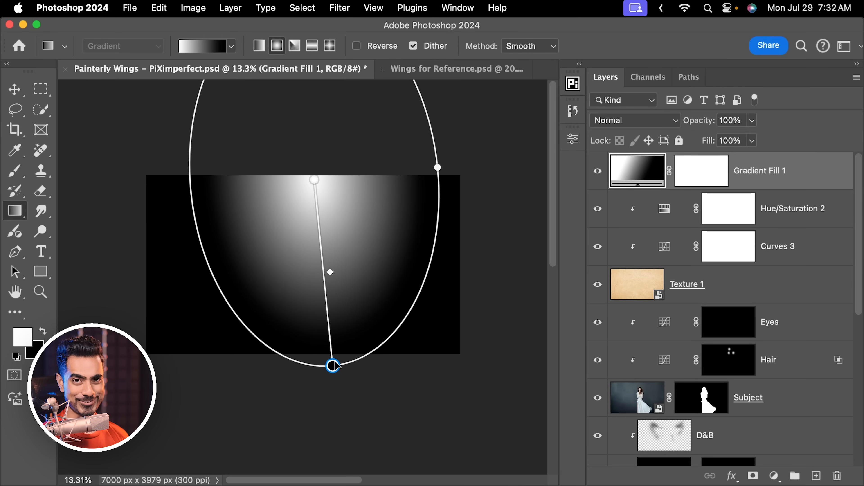
Set the gradient fill to Soft Light, move its center above the canvas, extend it further down and narrow the ellipse.
click(623, 122)
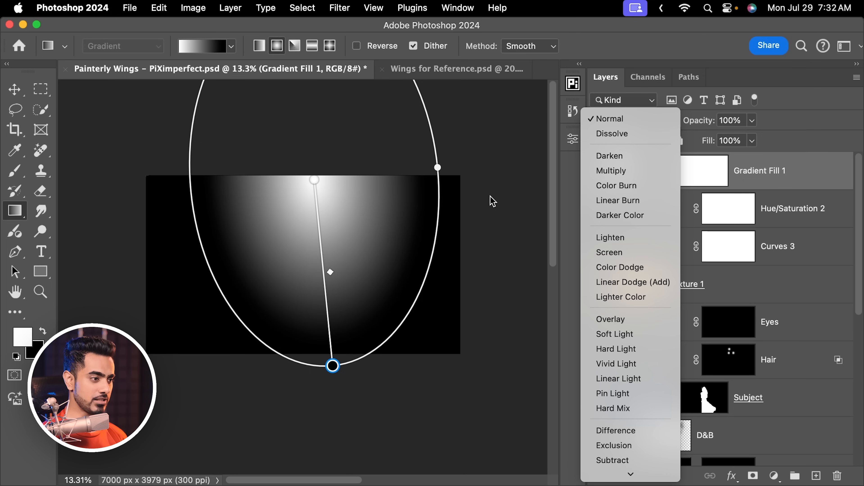
click(599, 336)
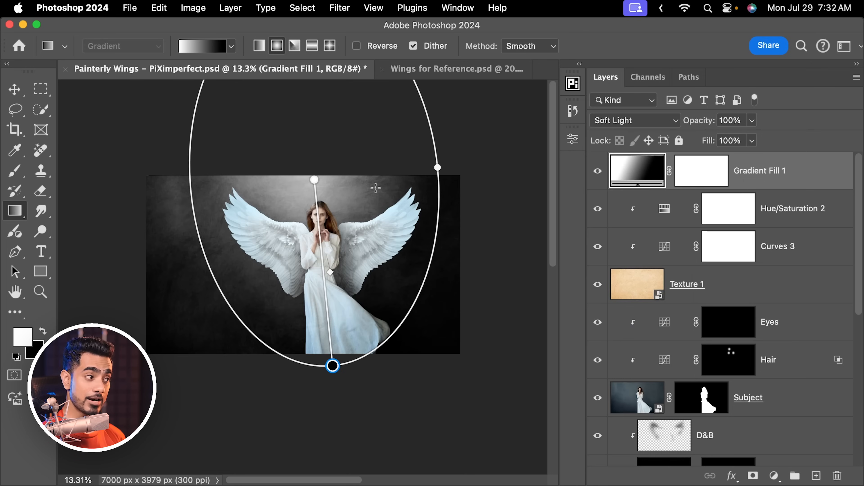
key(super+minus)
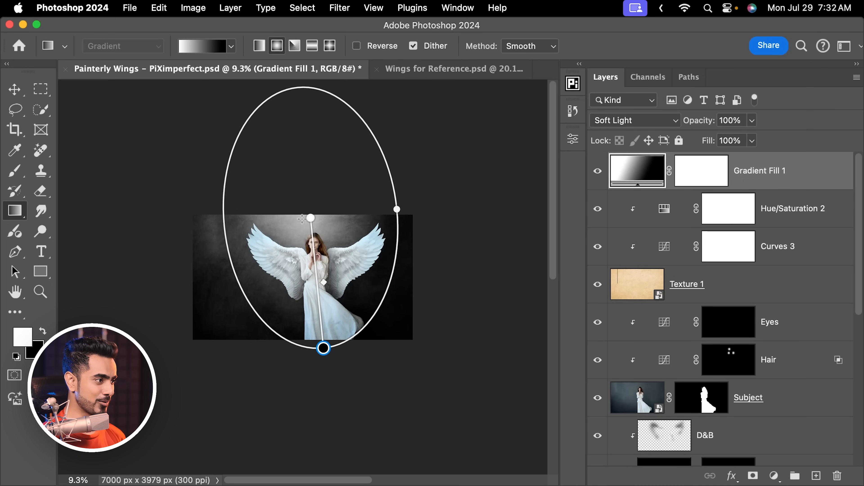
drag(312, 219, 303, 205)
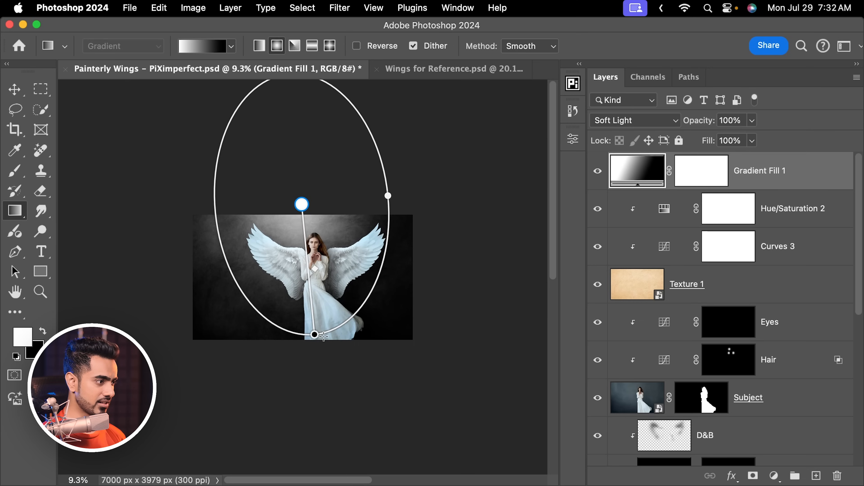
drag(315, 335, 321, 361)
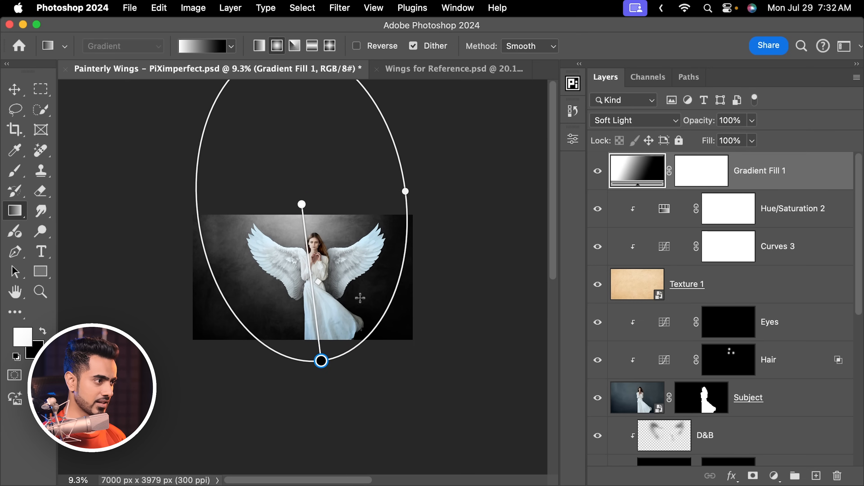
drag(405, 192, 384, 194)
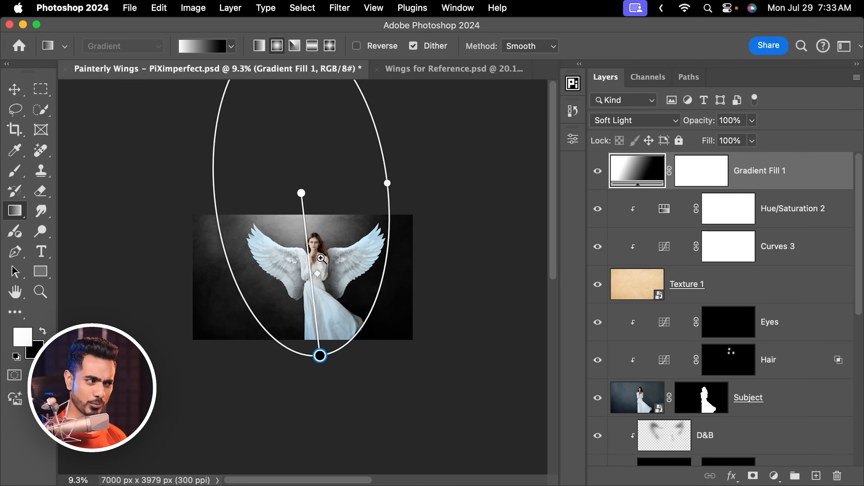
Change the gradient's white center stop to light gray b3b3b3.
drag(320, 259, 349, 272)
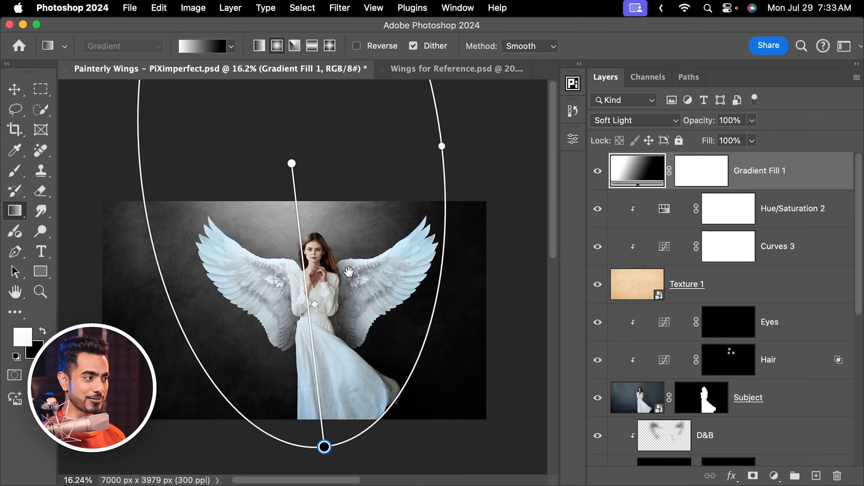
double_click(292, 163)
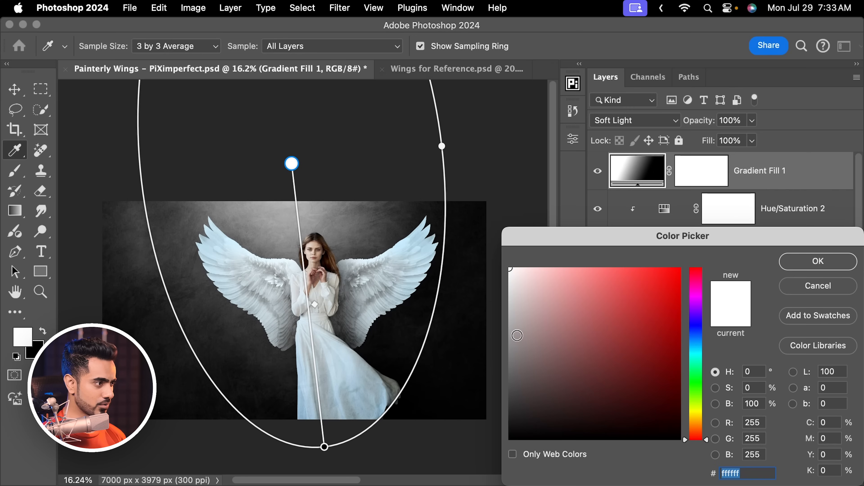
mouse_move(517, 335)
mouse_down()
mouse_move(508, 359)
mouse_move(505, 306)
mouse_move(507, 314)
mouse_up()
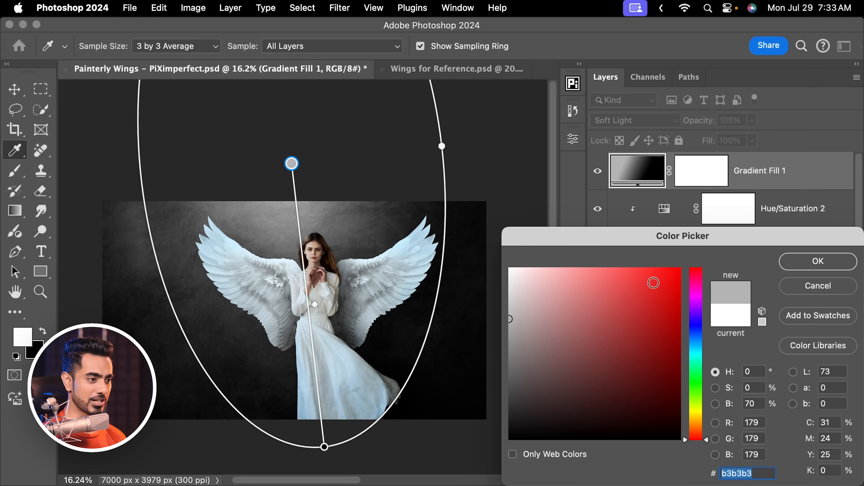
click(817, 262)
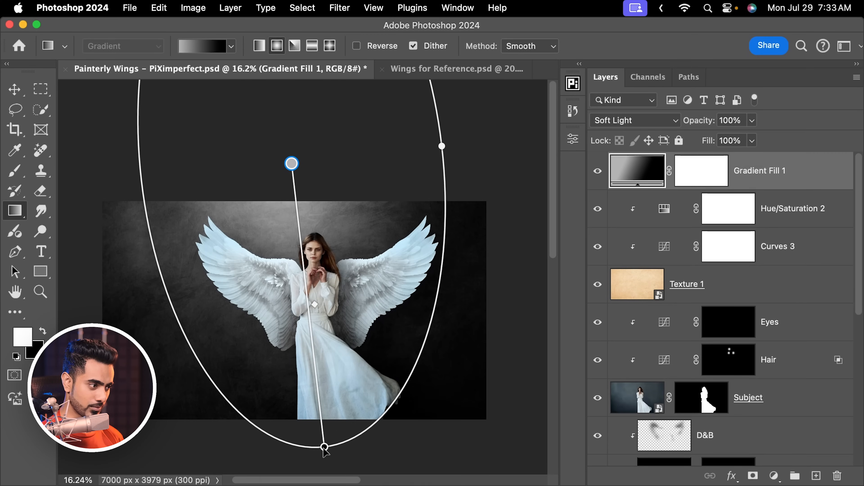
Change the gradient's black outer stop to dark gray, then compare the image with and without the gradient fill layer.
double_click(325, 447)
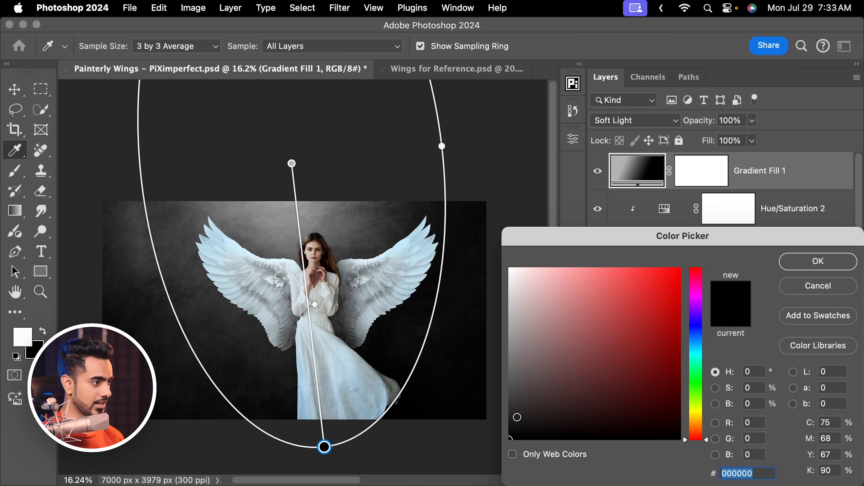
mouse_move(505, 403)
mouse_down()
mouse_move(507, 391)
mouse_move(507, 407)
mouse_up()
click(811, 263)
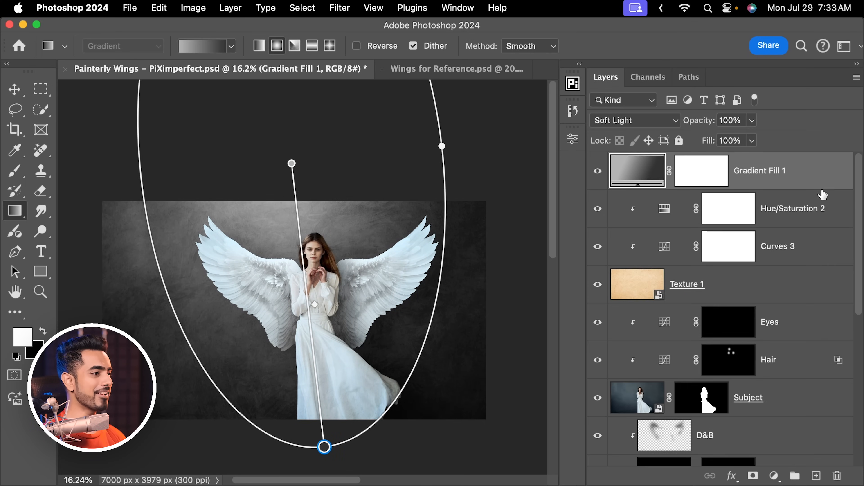
click(12, 91)
key(super+0)
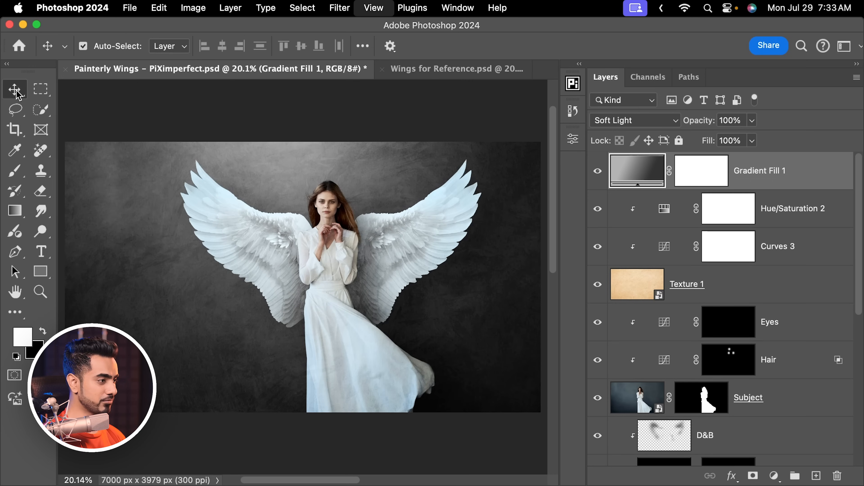
click(598, 172)
click(598, 172)
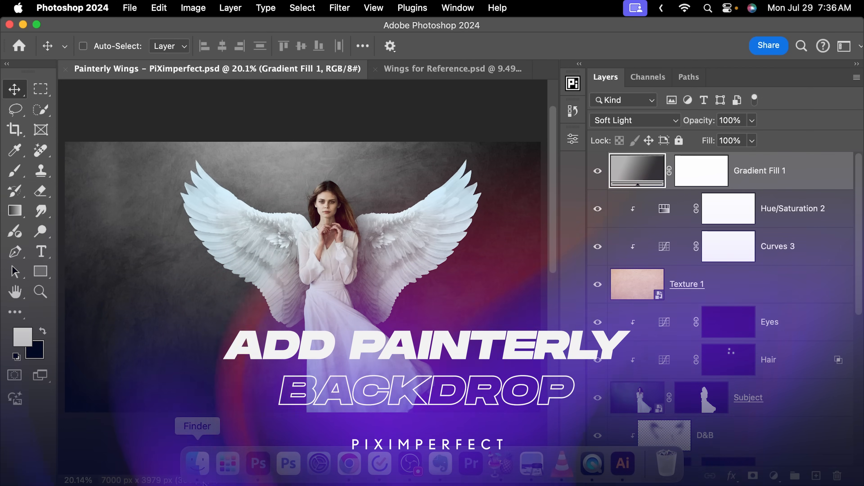
Place the Painted Backdrop image file from Finder into the wings document above the gradient fill.
click(197, 463)
drag(515, 169, 172, 223)
drag(274, 217, 266, 251)
drag(325, 204, 338, 191)
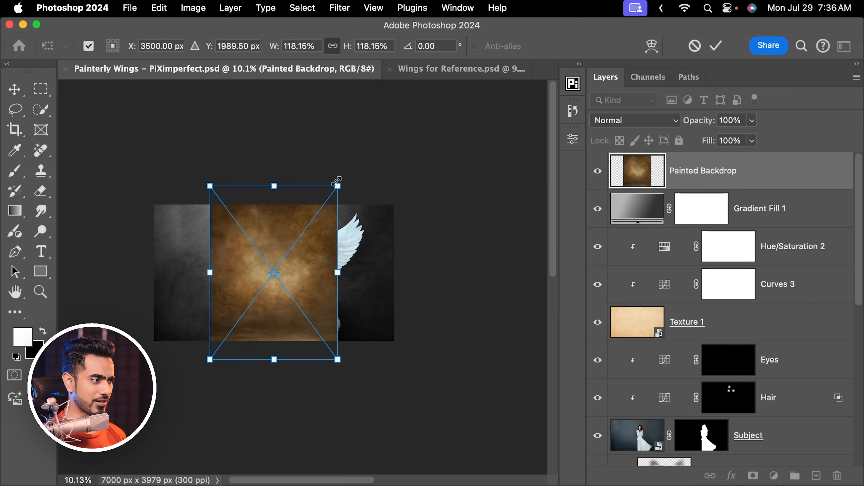
Enlarge the Painted Backdrop to about 321% and shift it so that it covers the whole canvas.
drag(340, 184, 429, 99)
drag(354, 238, 299, 242)
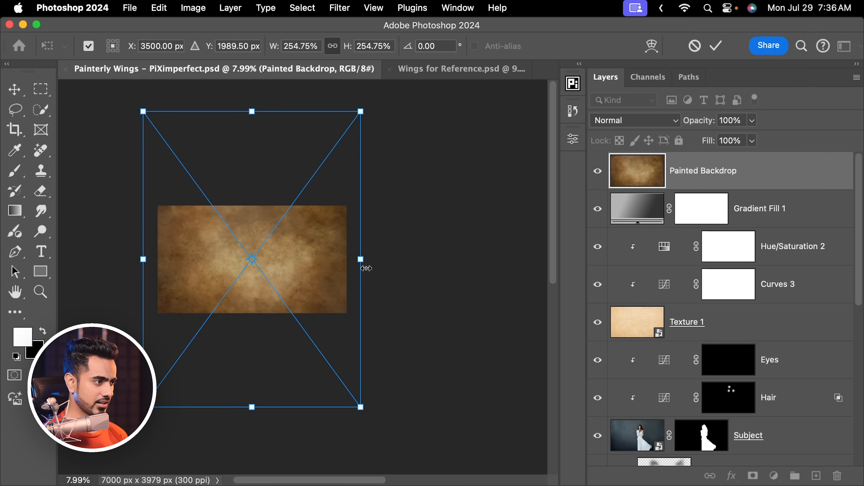
drag(360, 259, 417, 266)
drag(344, 273, 356, 283)
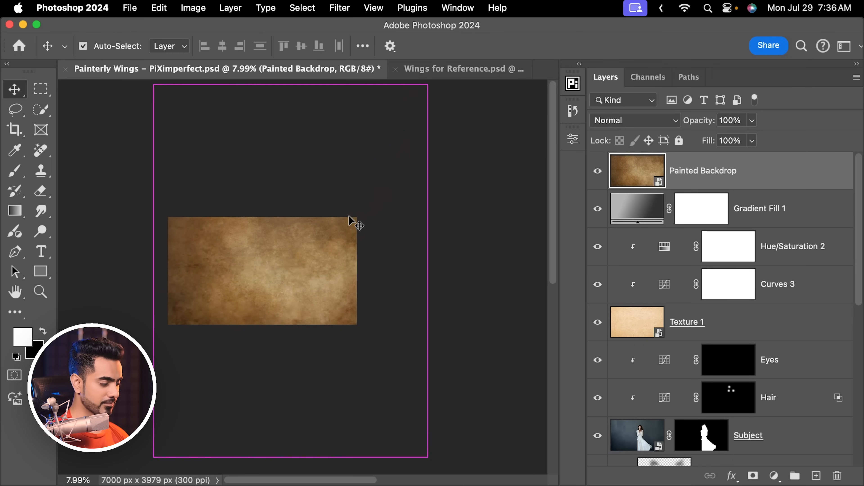
key(super+0)
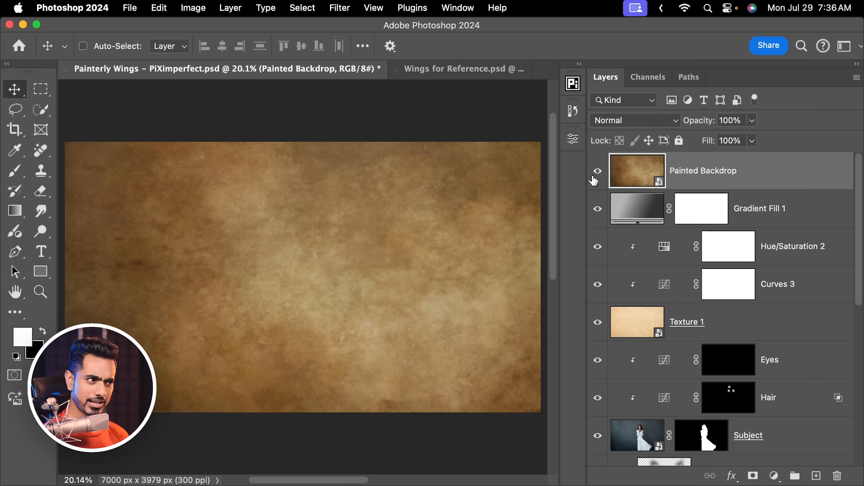
Set the Painted Backdrop layer's blend mode to Overlay and inspect its texture around the woman's face.
click(621, 121)
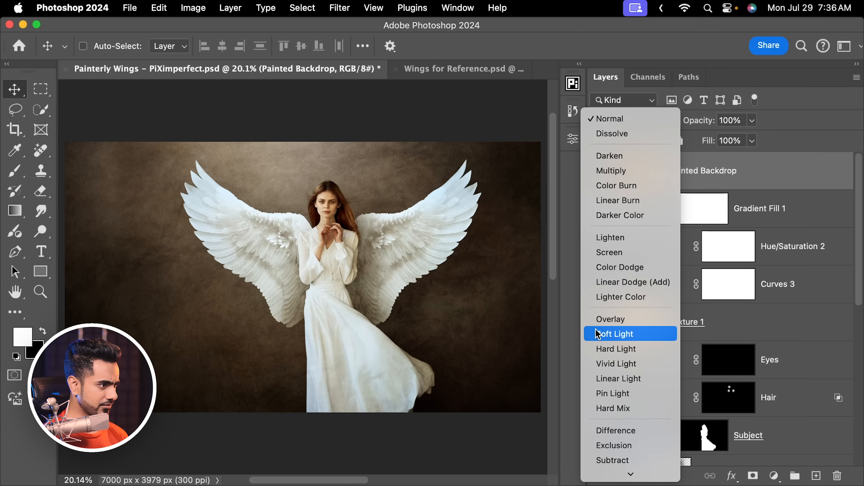
click(613, 320)
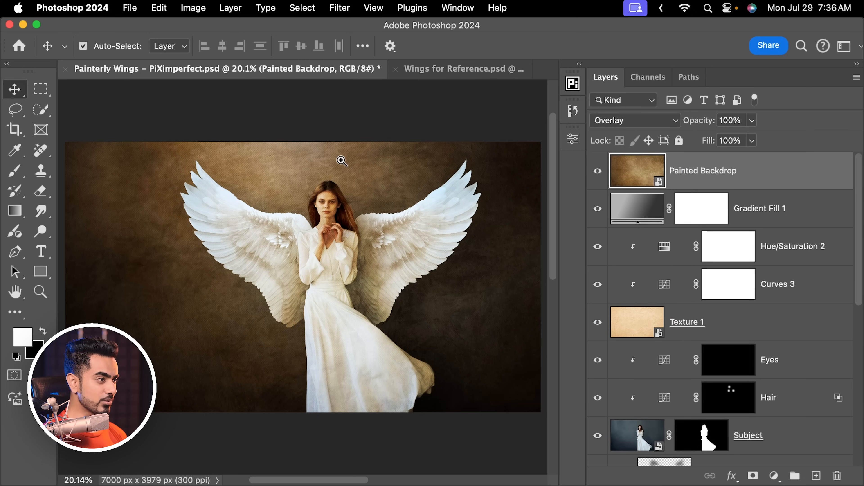
drag(341, 161, 352, 225)
scroll(362, 226, down, 5)
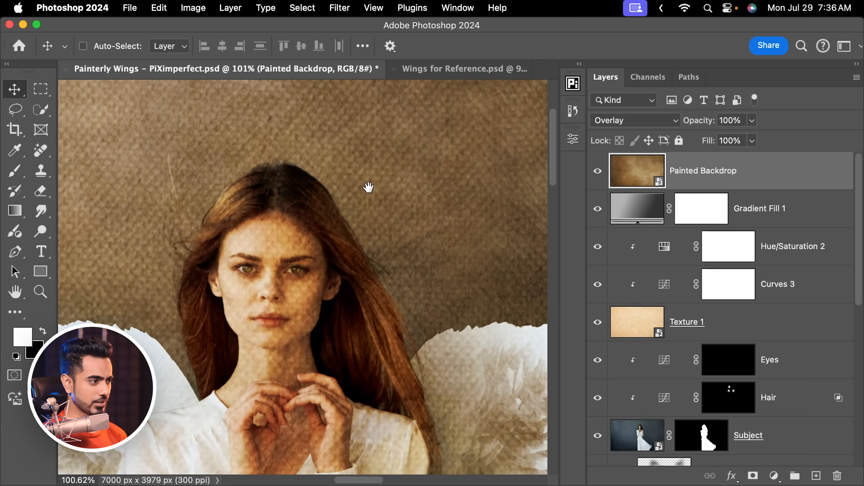
key(super+0)
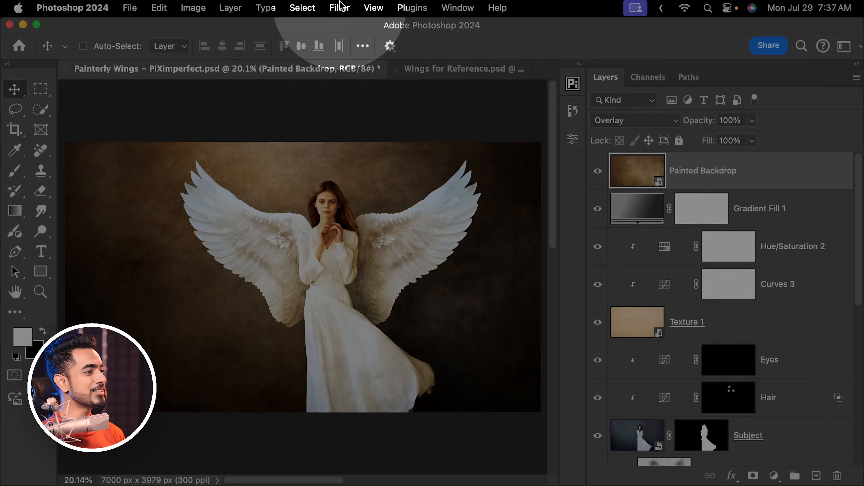
Apply a Gaussian Blur smart filter with a 10-pixel radius to the Painted Backdrop layer.
click(339, 7)
mouse_move(374, 167)
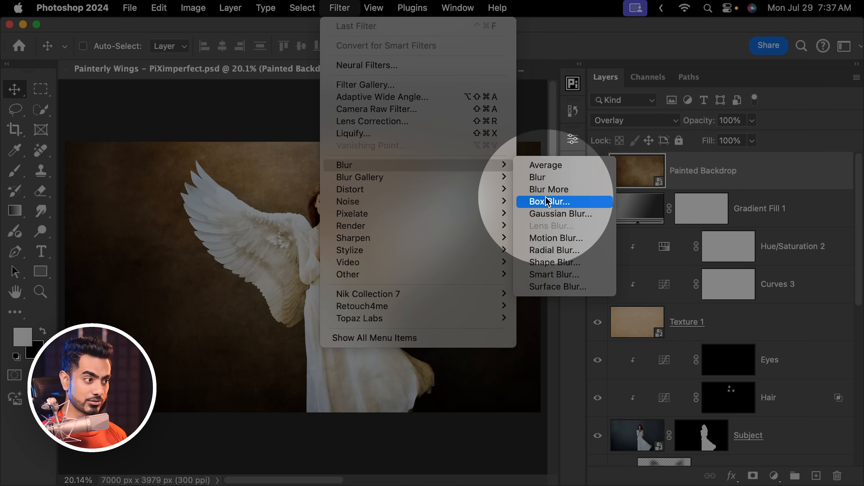
click(558, 215)
scroll(238, 201, up, 10)
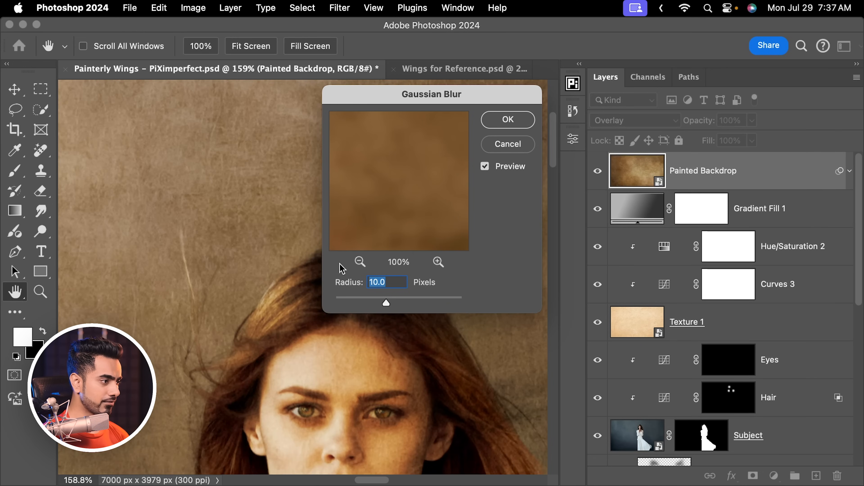
drag(348, 300, 335, 305)
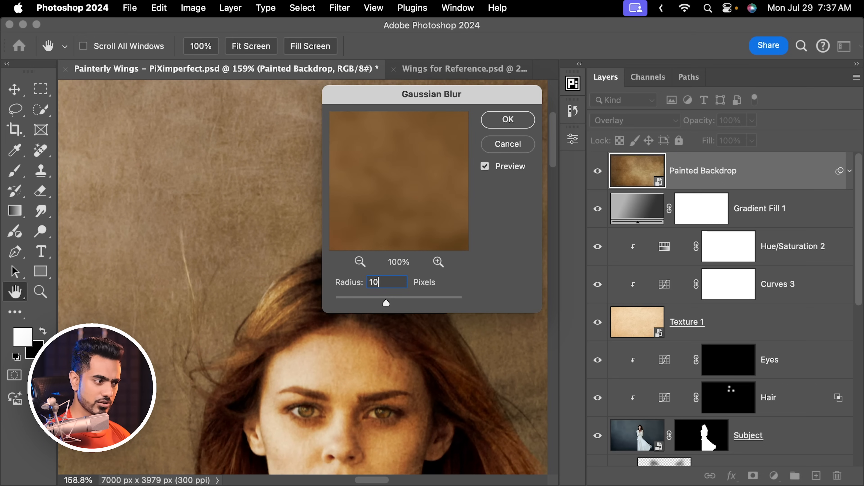
click(528, 124)
key(super+0)
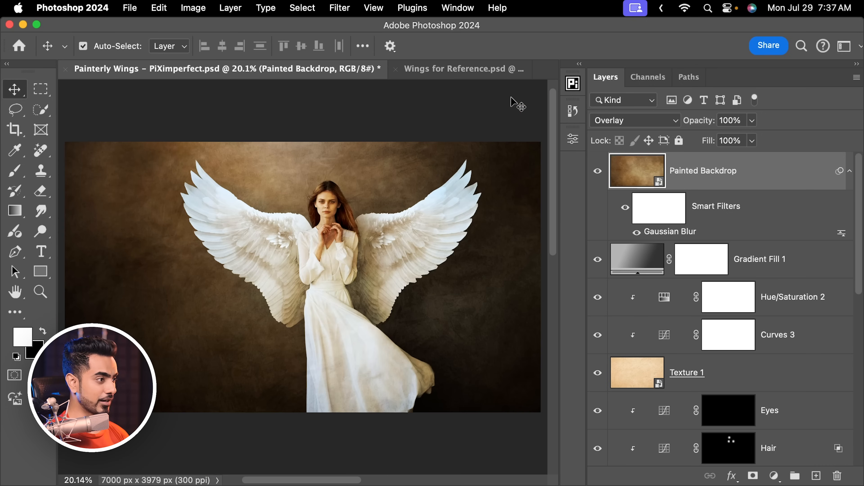
Transform the Painted Backdrop, reducing its height to about 240% and centering it at about X 4655 px, Y 2353 px.
scroll(380, 192, down, 5)
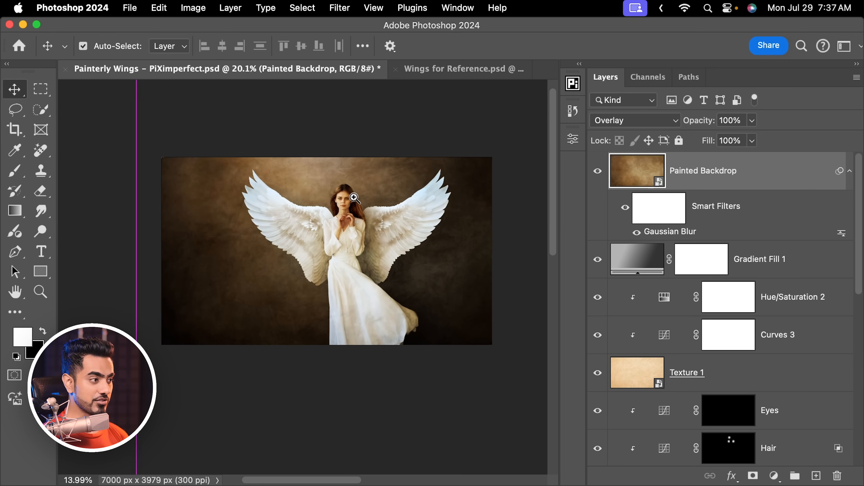
key(super+t)
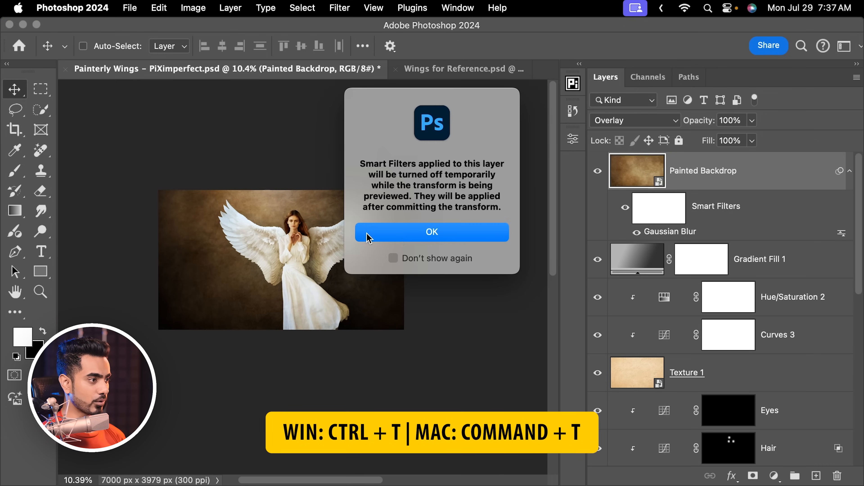
click(432, 232)
mouse_move(360, 267)
mouse_down()
mouse_move(409, 273)
mouse_move(261, 277)
mouse_move(369, 278)
mouse_move(361, 276)
mouse_up()
scroll(393, 228, down, 2)
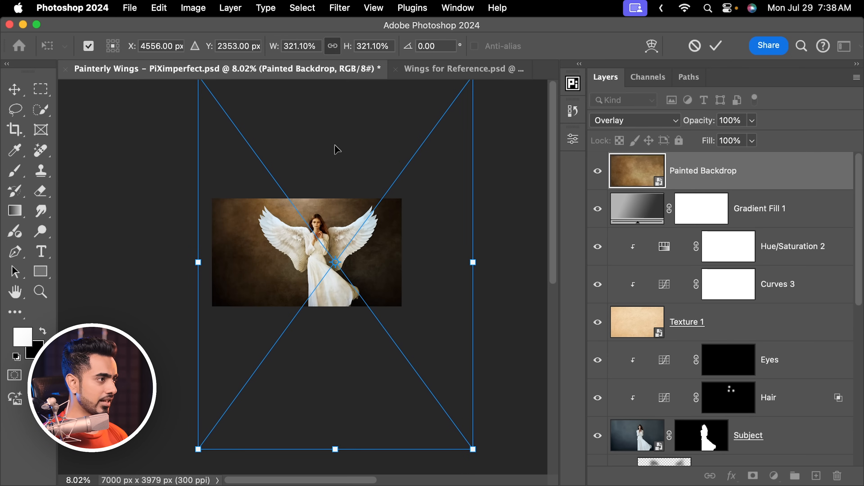
scroll(337, 150, up, 2)
drag(327, 97, 336, 152)
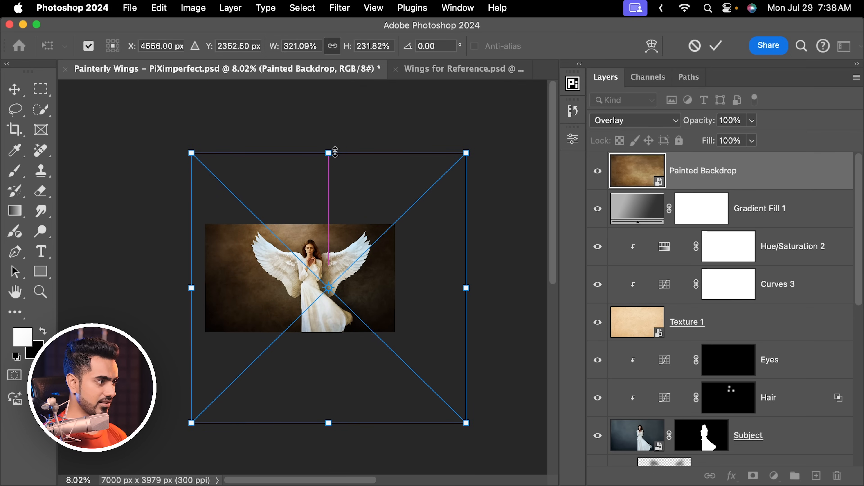
drag(399, 276, 402, 277)
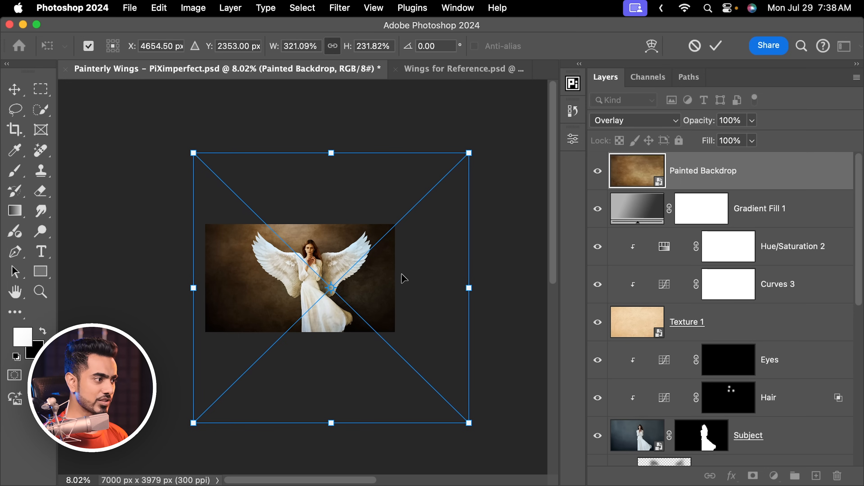
drag(336, 148, 333, 151)
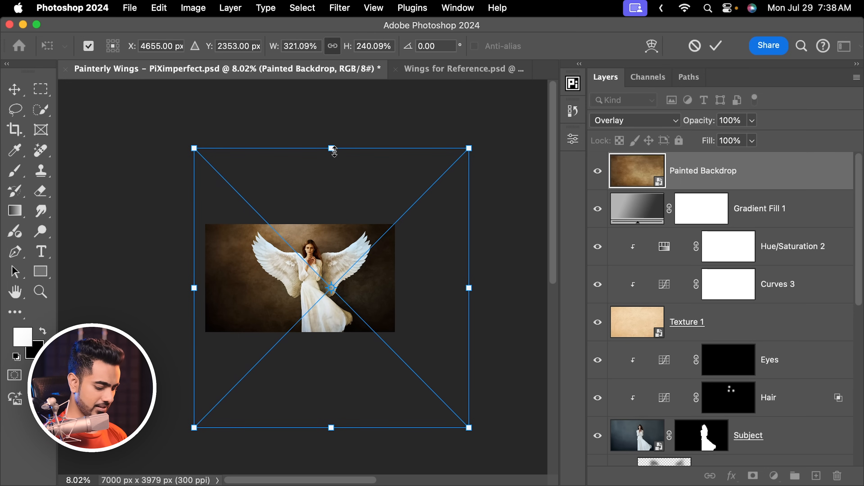
key(super+0)
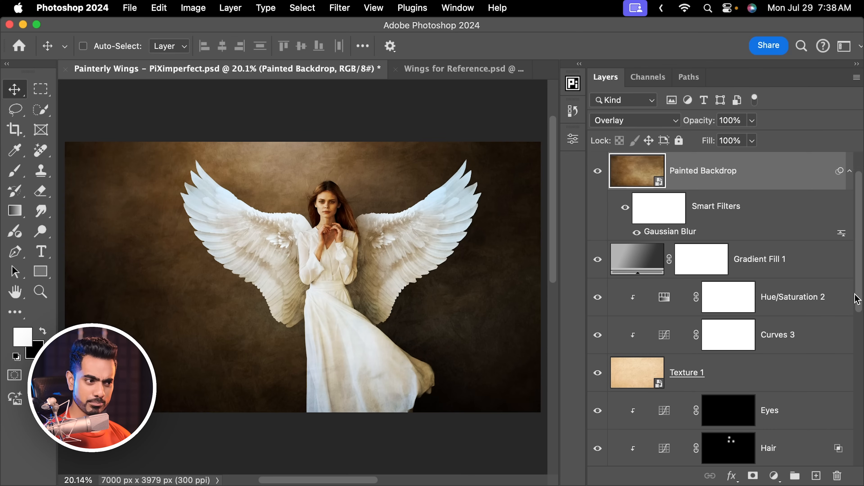
Copy the mask of the Hue/Saturation 1 layer onto the Painted Backdrop layer.
drag(856, 295, 844, 462)
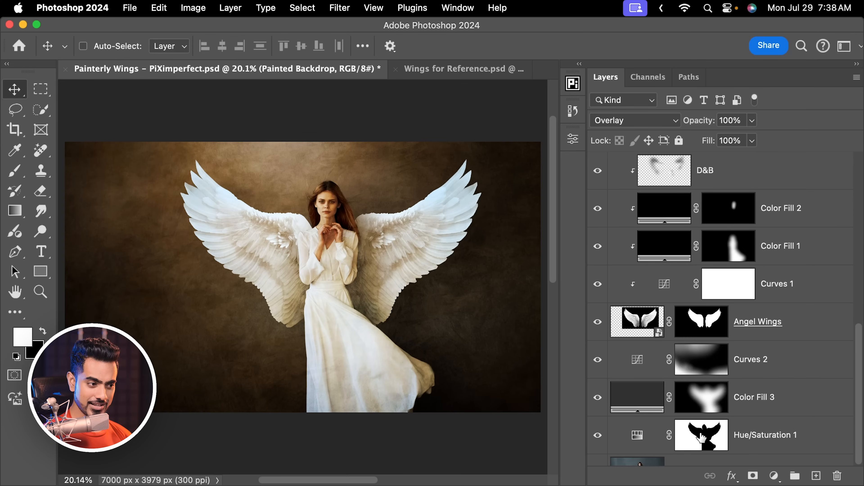
mouse_move(703, 440)
mouse_down()
mouse_move(724, 119)
mouse_move(721, 164)
mouse_move(708, 174)
mouse_move(717, 179)
mouse_up()
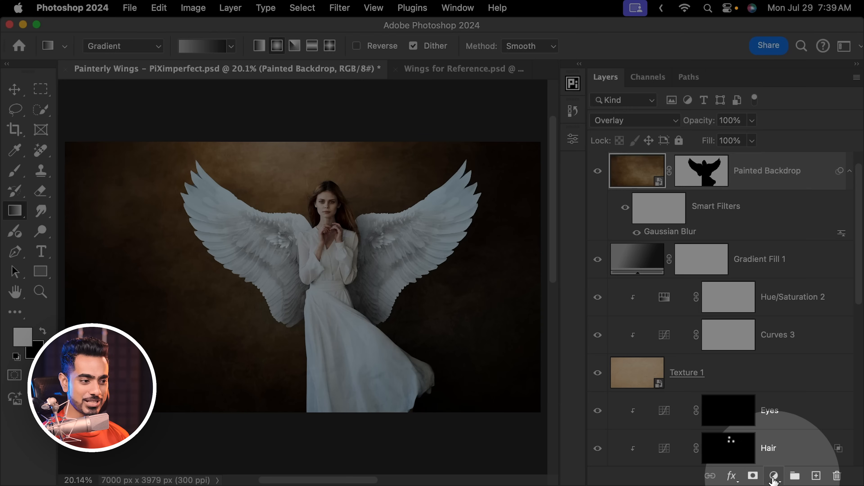
Add a Color Lookup adjustment above the Painted Backdrop using the EdgyAmber.3DL LUT.
click(774, 476)
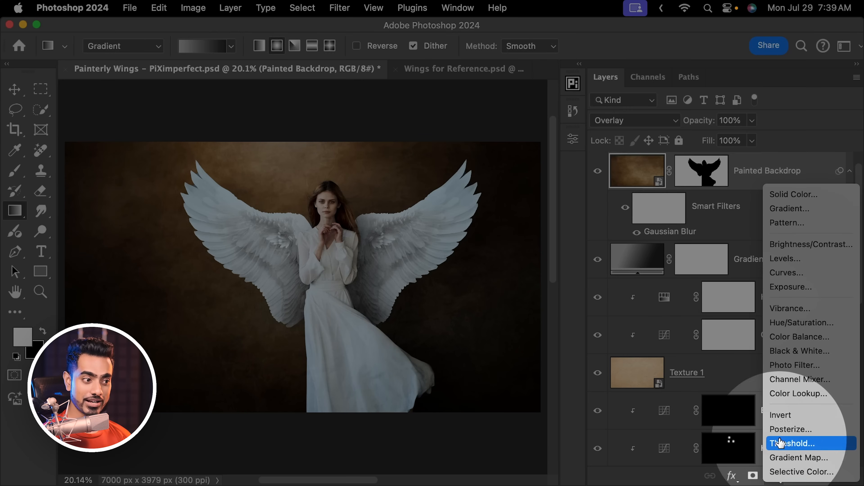
click(791, 395)
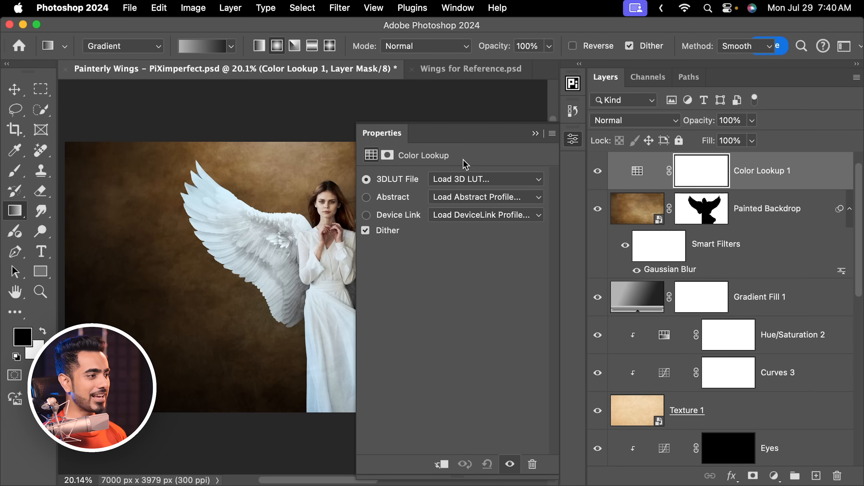
drag(333, 235, 278, 237)
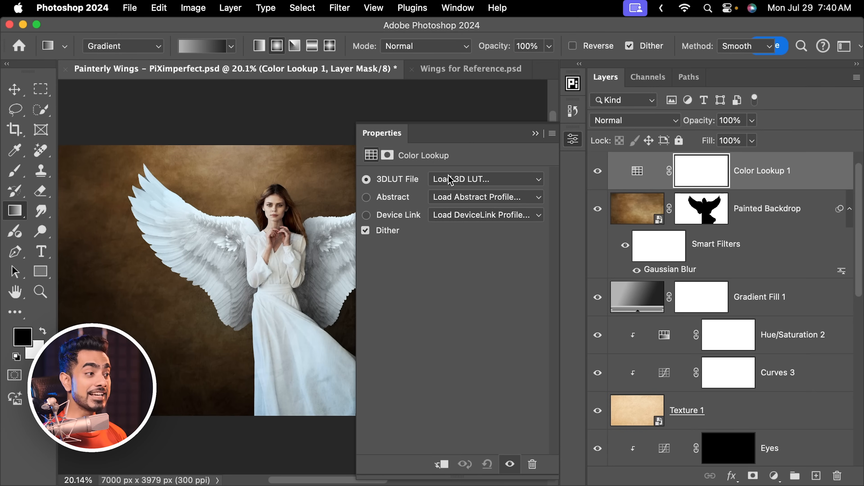
click(466, 182)
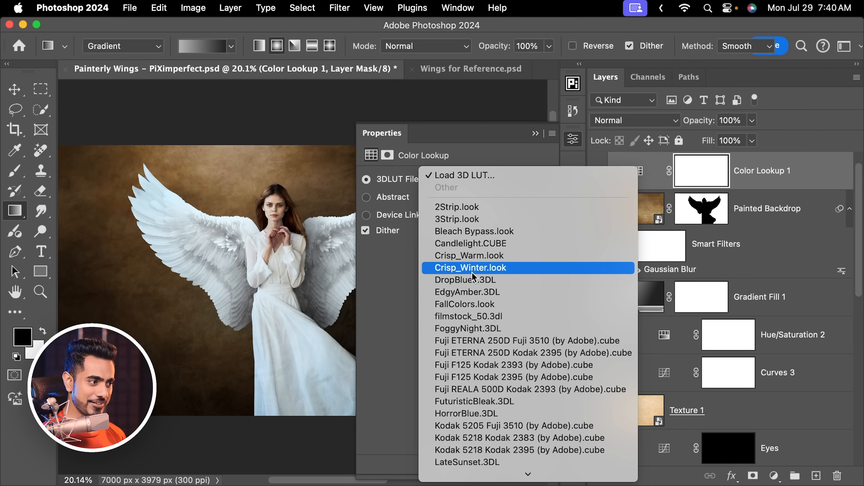
click(470, 292)
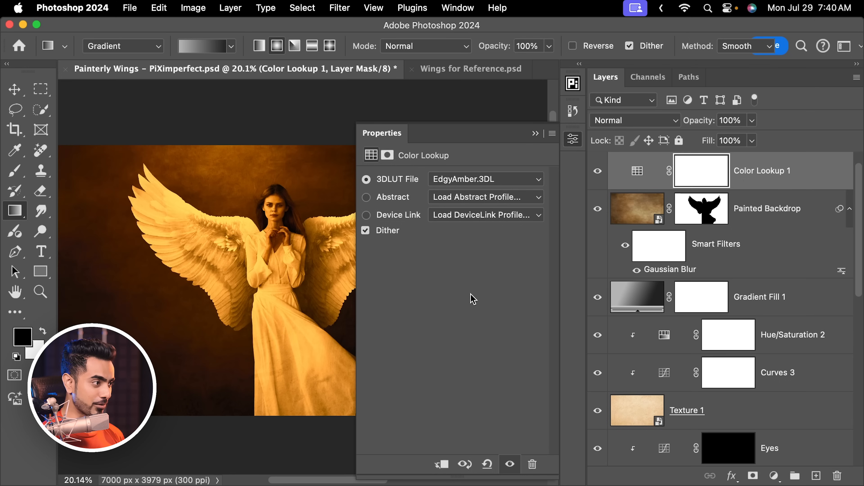
click(536, 134)
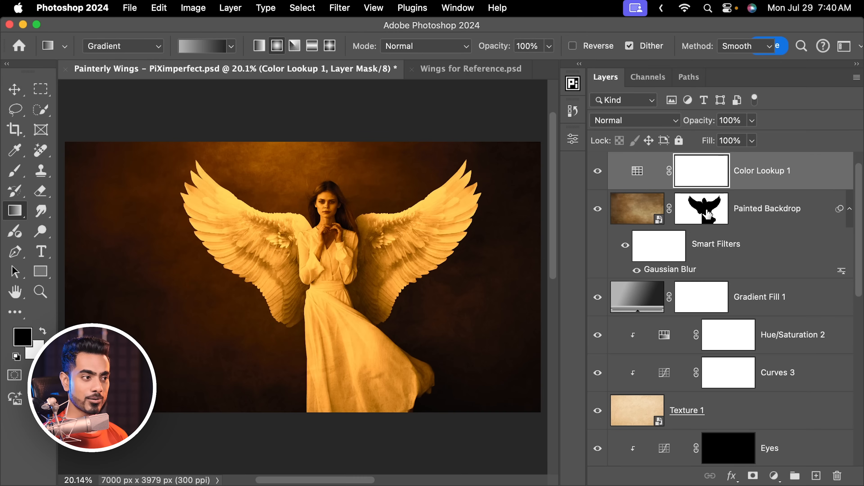
Replace the Color Lookup 1 mask with a copy of the Painted Backdrop mask and invert it to affect only the subject.
drag(703, 216, 701, 172)
click(438, 195)
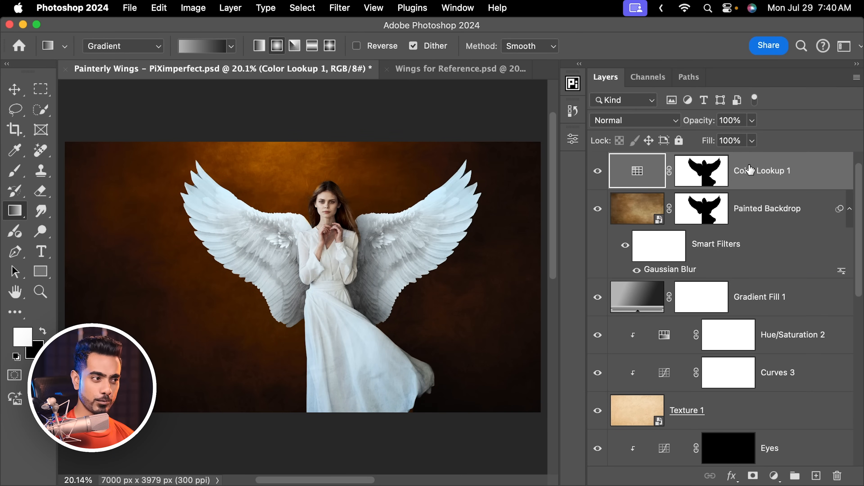
click(709, 185)
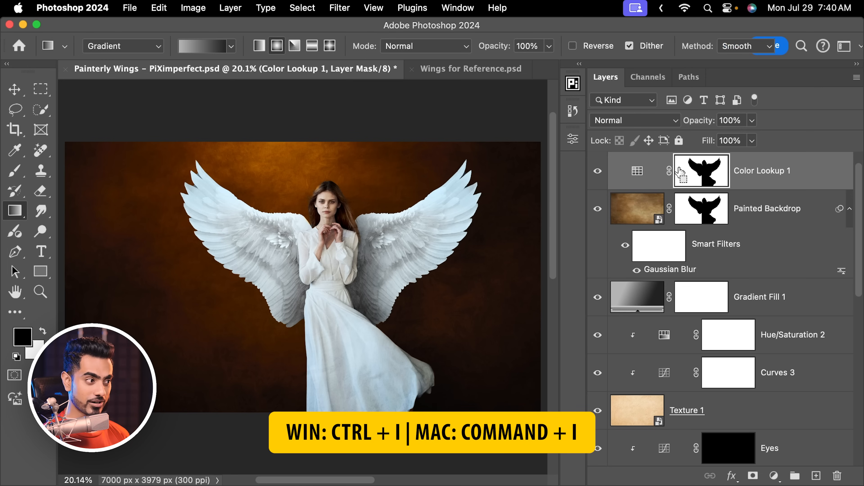
key(super+i)
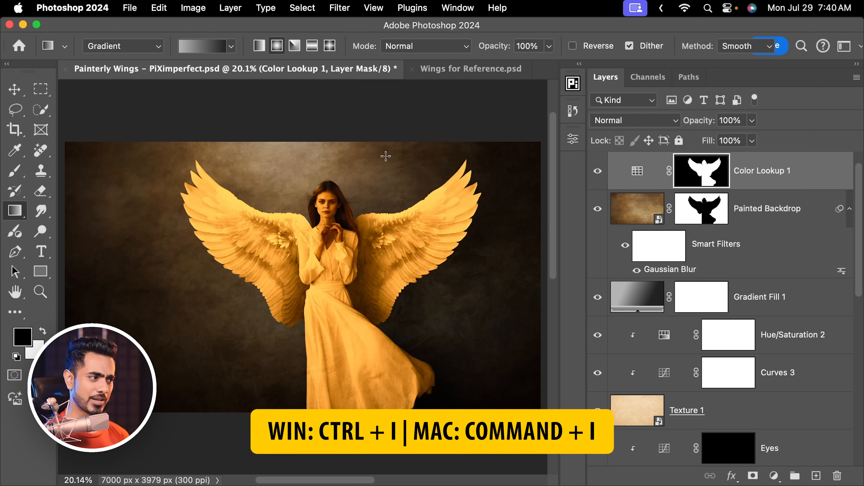
Reduce the opacity of the Color Lookup 1 layer to 40%.
scroll(340, 203, up, 5)
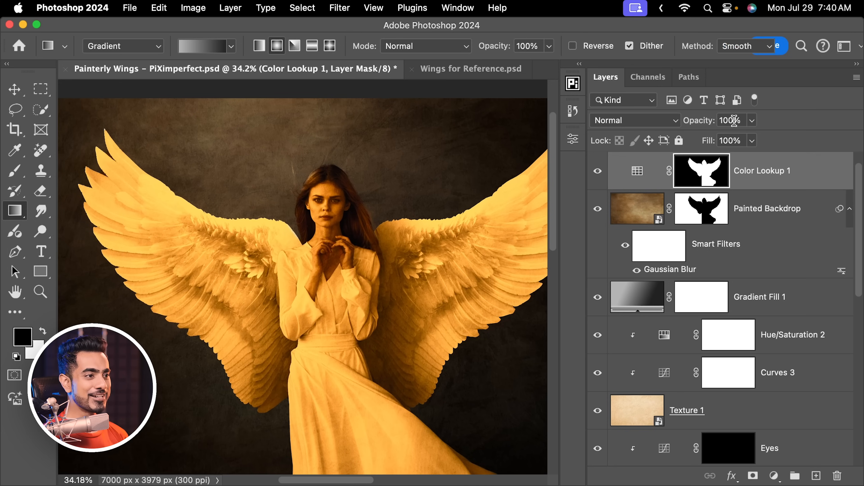
drag(704, 124, 693, 124)
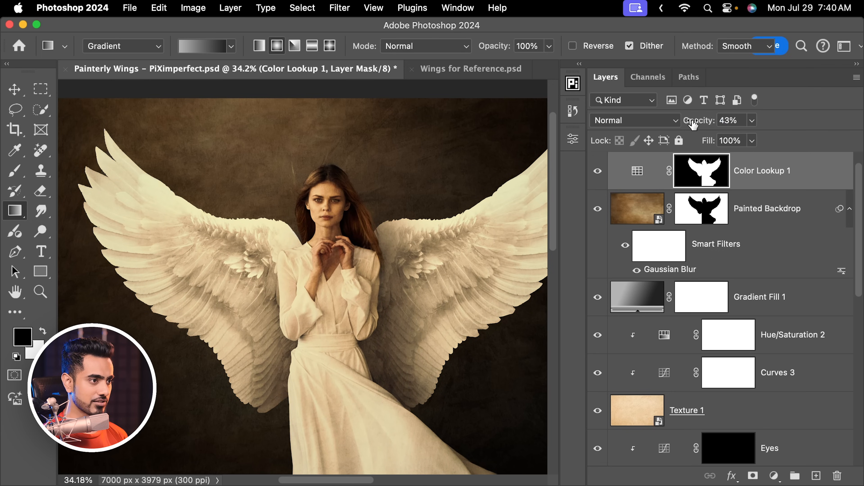
text(40)
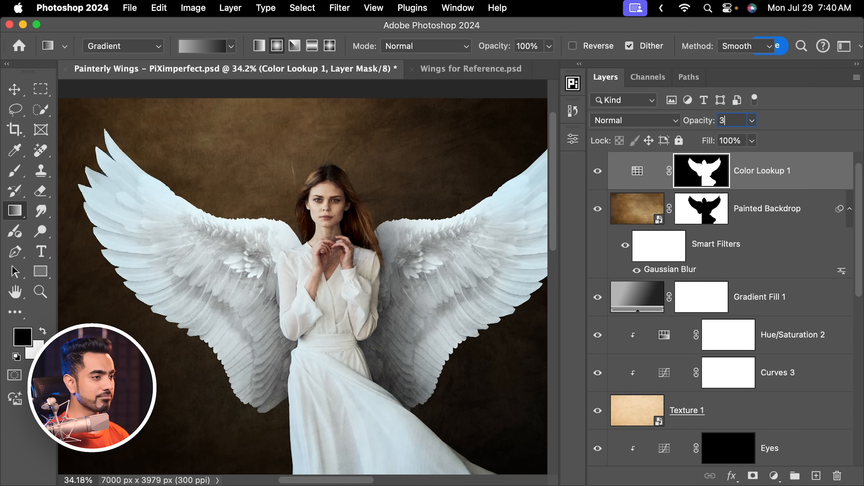
key(Return)
key(super+0)
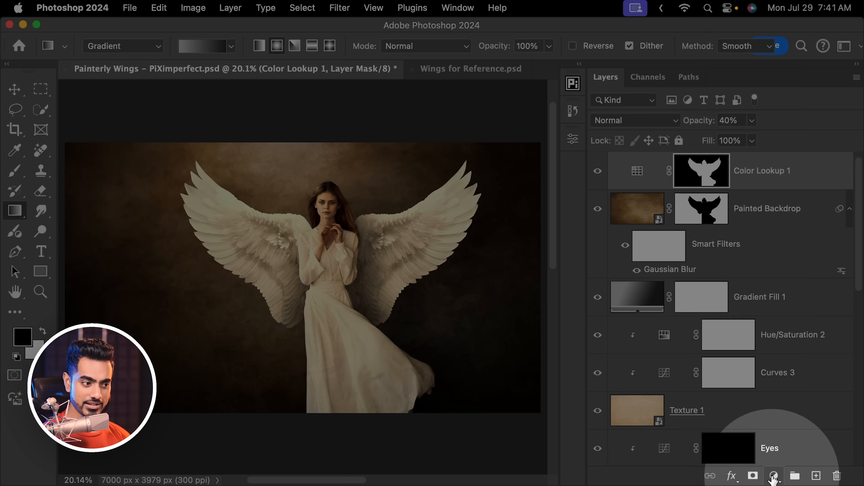
Add a Curves adjustment above Color Lookup 1 and replace its mask with a copy of the Color Lookup 1 mask.
click(774, 475)
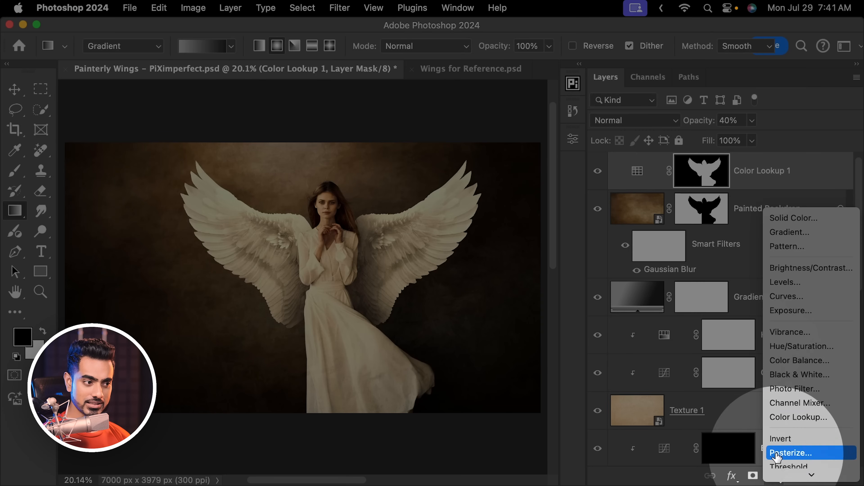
click(801, 298)
scroll(327, 220, up, 8)
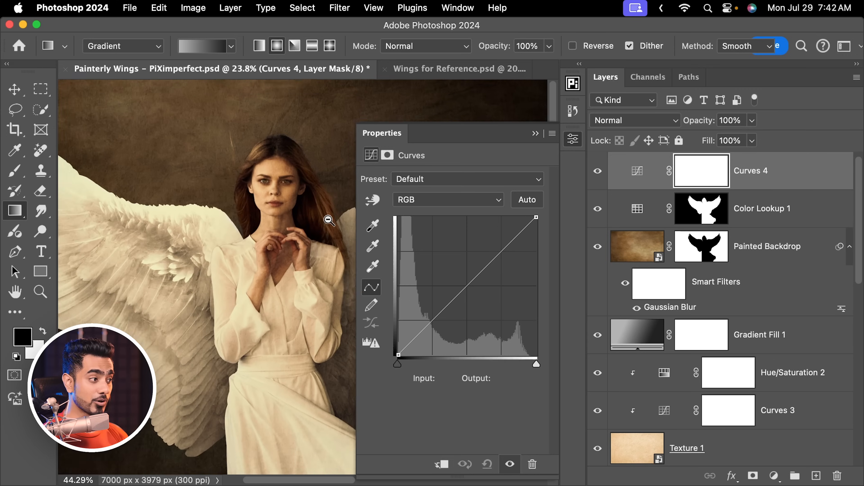
drag(327, 220, 263, 235)
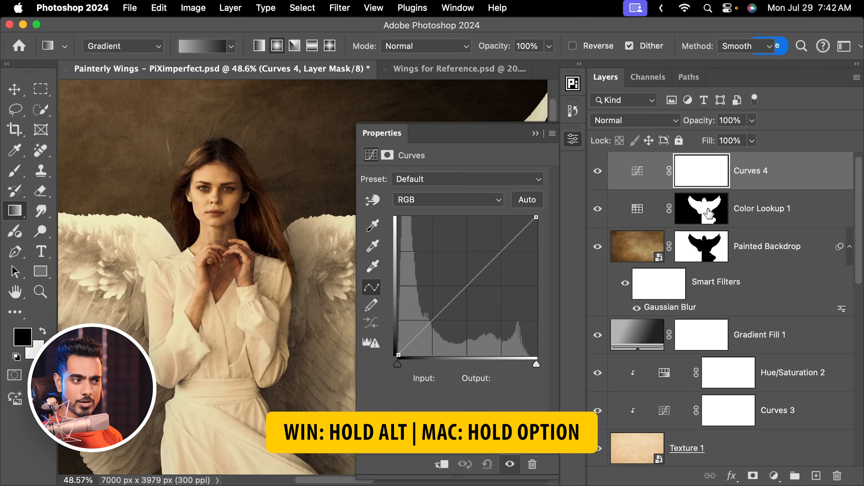
drag(708, 214, 700, 171)
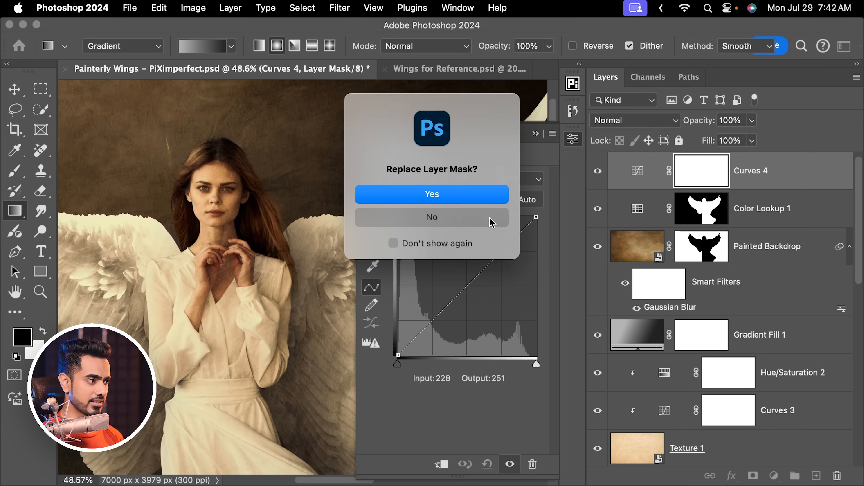
click(437, 193)
scroll(238, 239, down, 5)
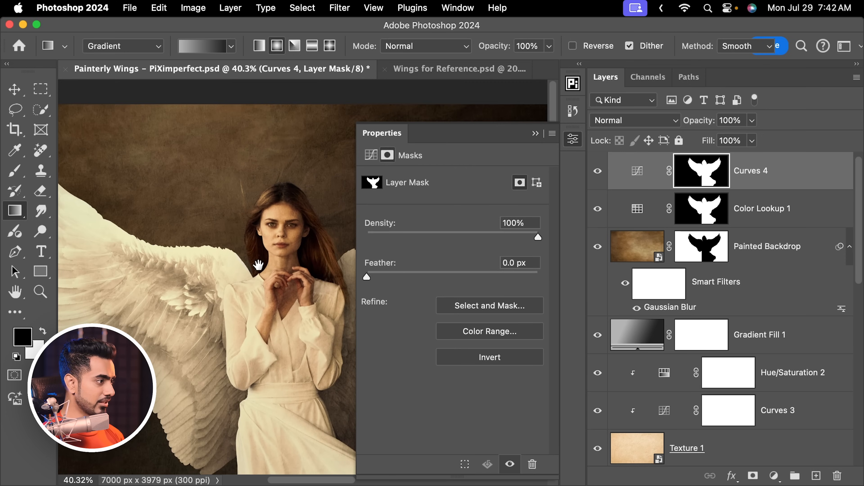
drag(229, 262, 228, 263)
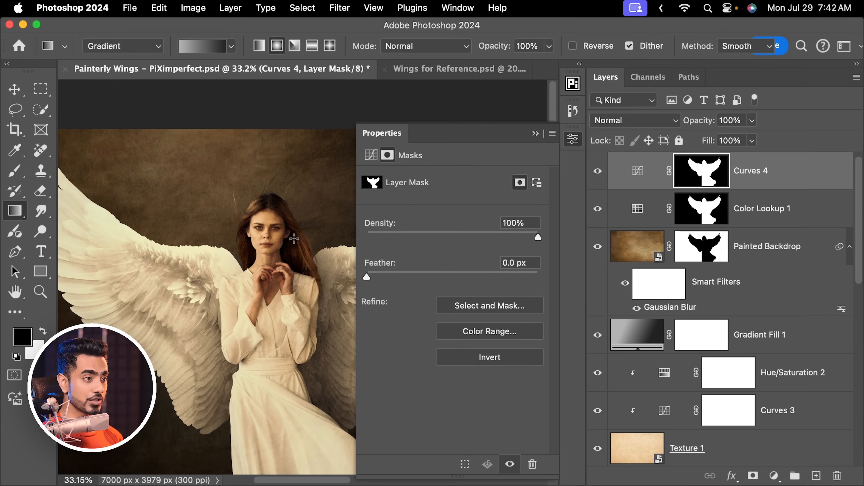
In the Curves 4 adjustment, lower the blue channel's highlight endpoint to an output of 249.
click(642, 170)
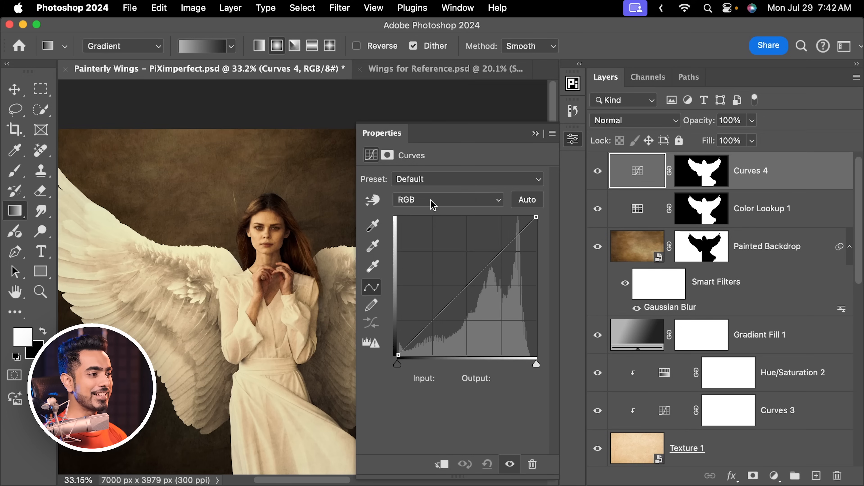
click(433, 205)
click(427, 243)
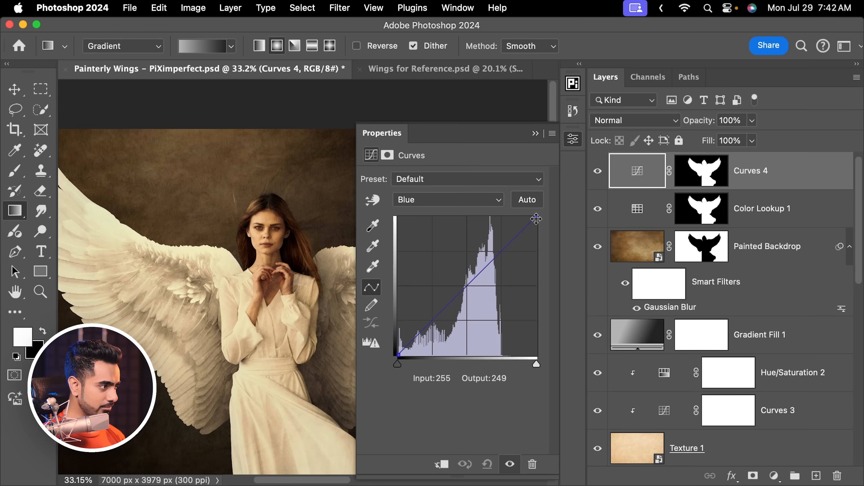
drag(536, 219, 537, 221)
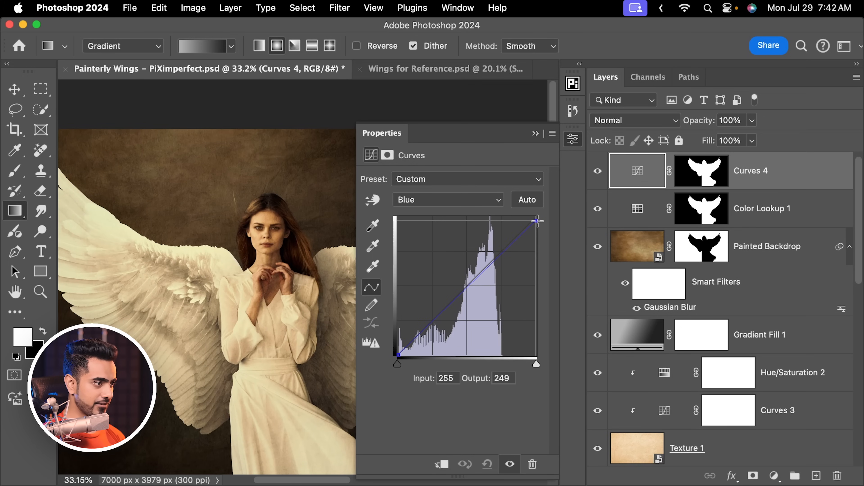
In the red channel of Curves 4, move the highlight endpoint to an input of 250.
click(447, 200)
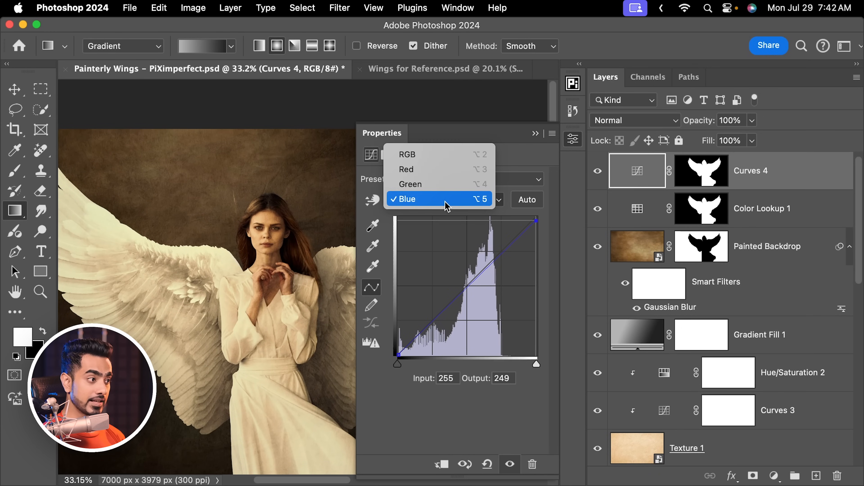
click(448, 171)
drag(535, 217, 531, 216)
mouse_move(242, 247)
mouse_down()
mouse_move(153, 254)
mouse_move(243, 244)
mouse_up()
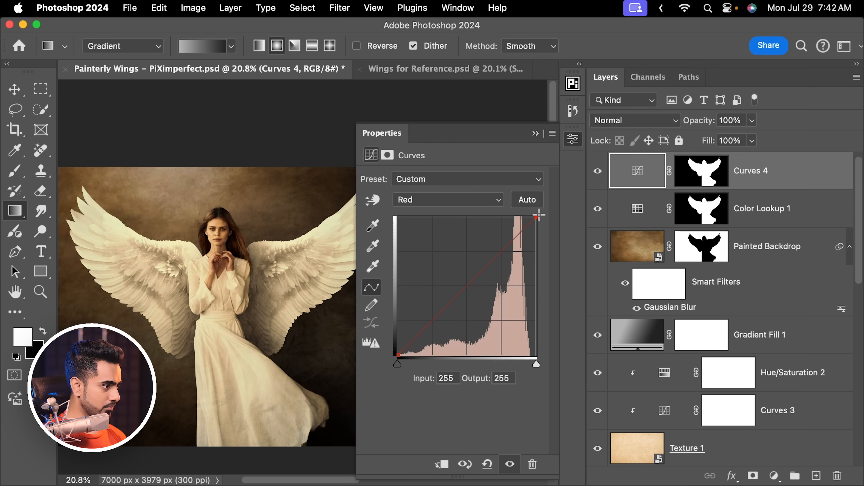
drag(532, 216, 534, 216)
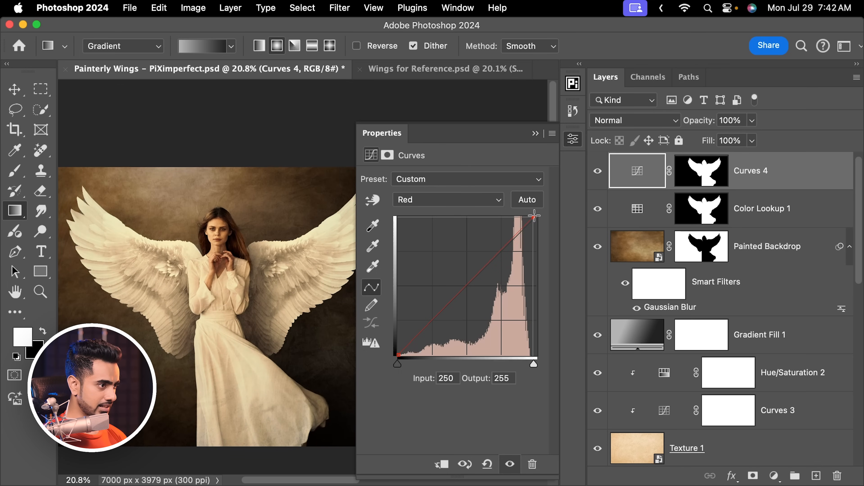
Lower the green channel's highlight endpoint in Curves 4 to an output of 251, and compare the composite with the original Background.
click(449, 201)
click(449, 214)
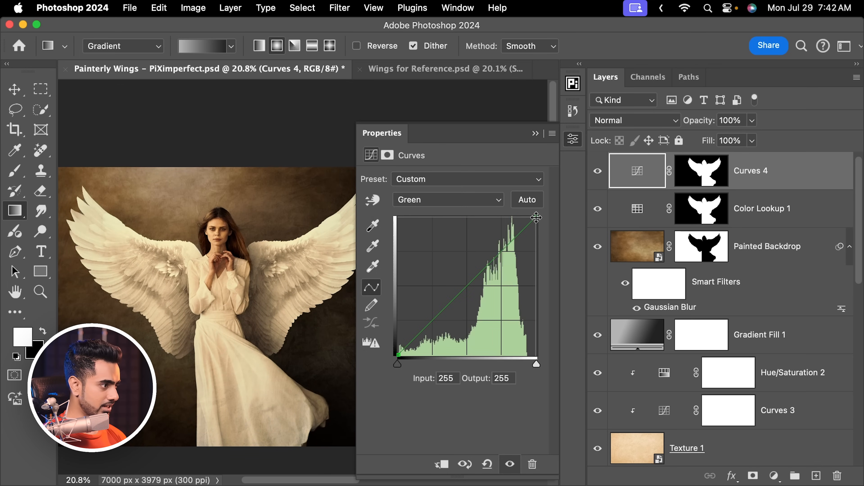
drag(536, 217, 538, 220)
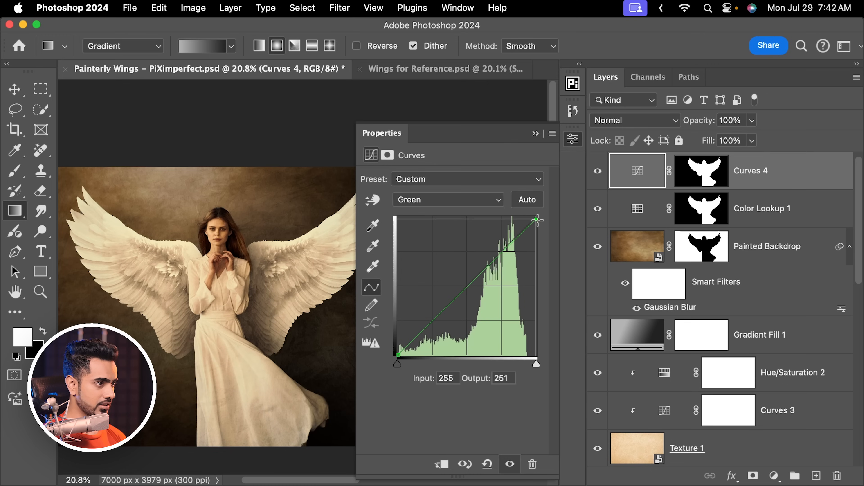
click(539, 138)
key(super+0)
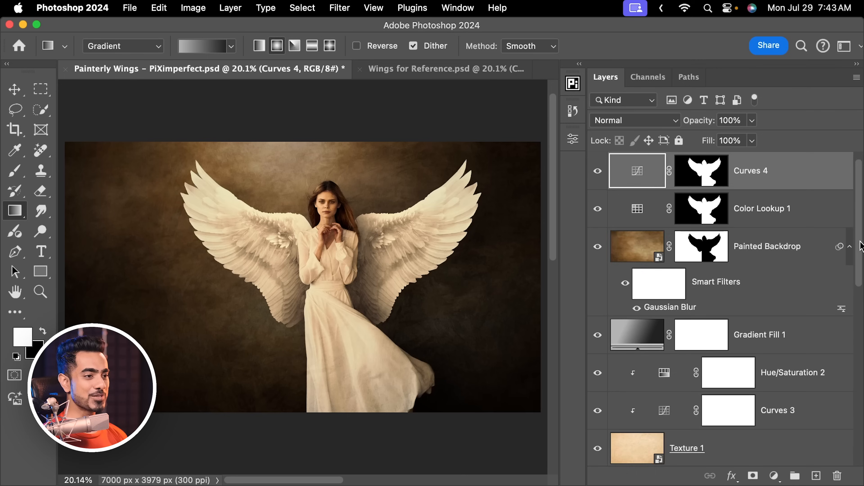
drag(861, 246, 862, 436)
alt+click(597, 448)
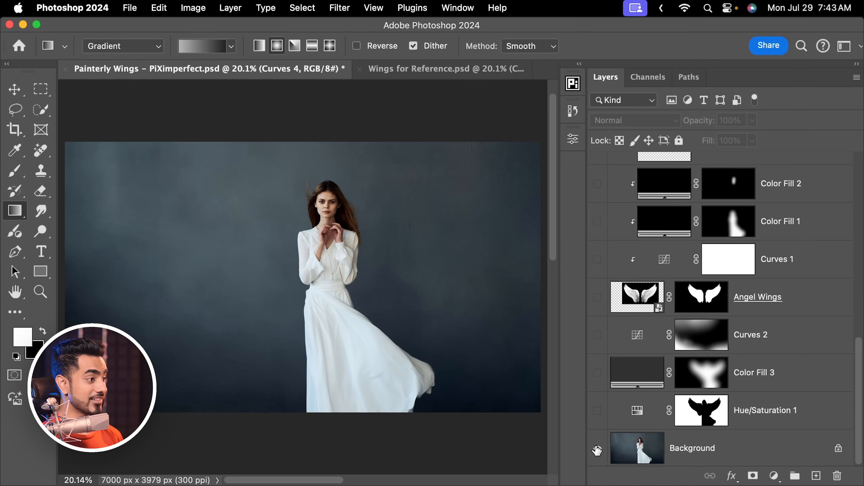
alt+click(597, 449)
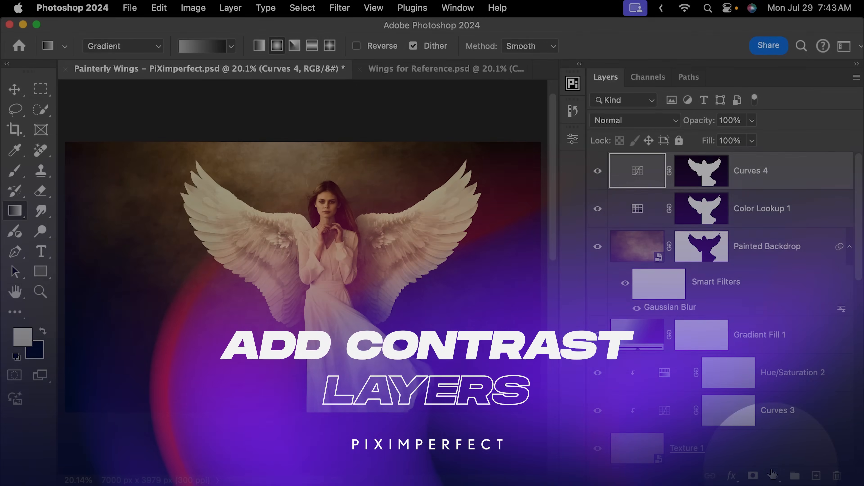
Add an unmasked Curves adjustment on top with the white point at input 230, and compare the image without and with it.
click(775, 477)
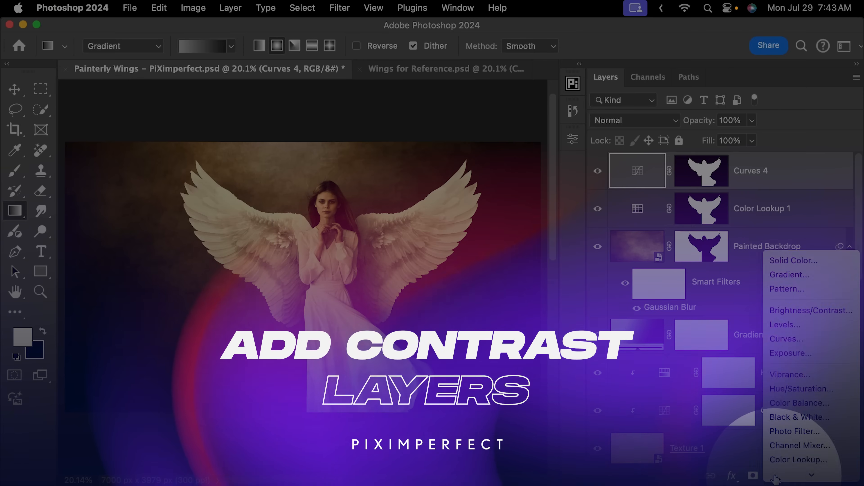
click(745, 299)
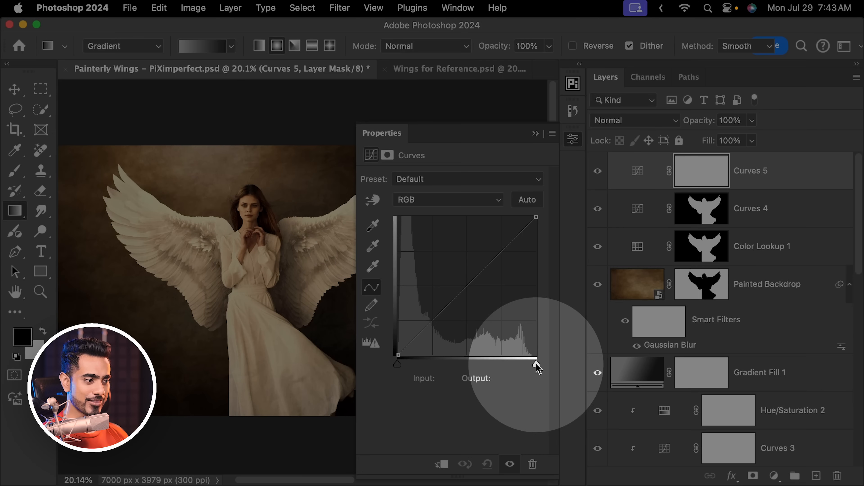
drag(537, 364, 530, 360)
drag(515, 360, 522, 361)
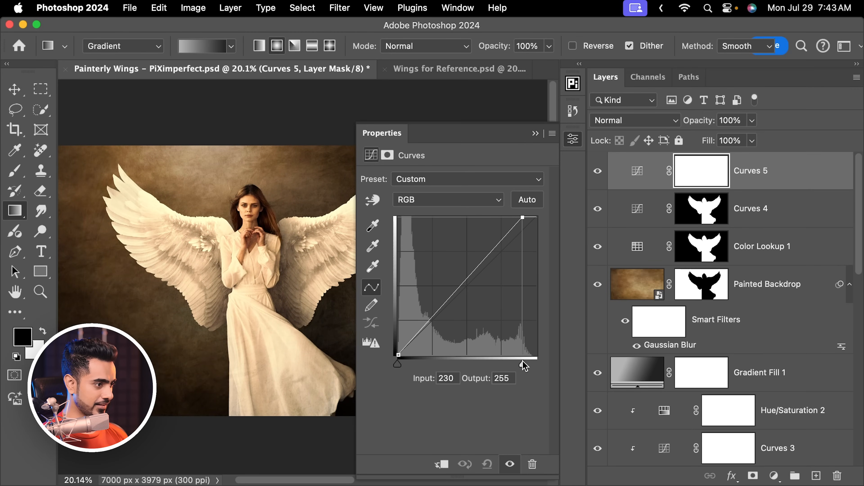
click(533, 133)
key(super+0)
click(599, 175)
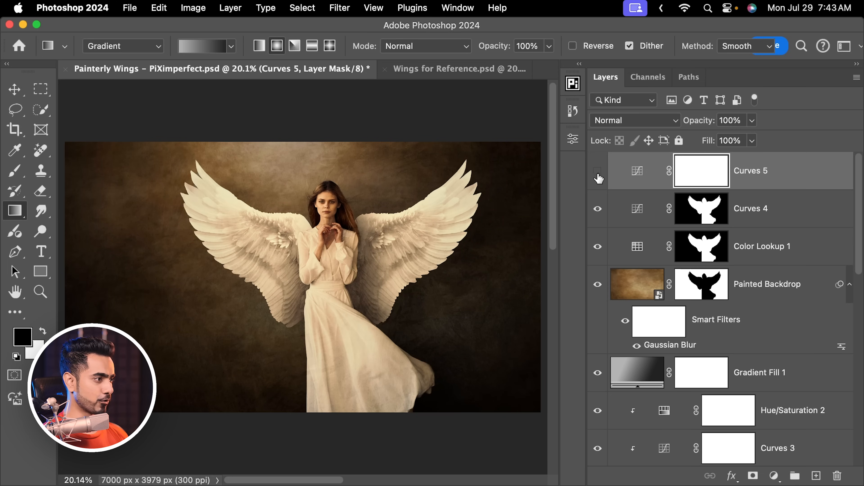
click(599, 174)
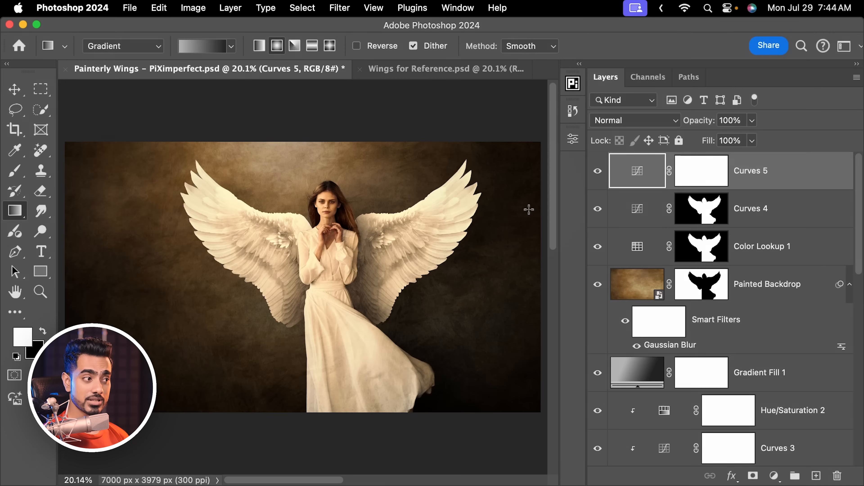
Add another Curves adjustment on top and raise its RGB midtones with a point at input 99, output 161.
click(771, 475)
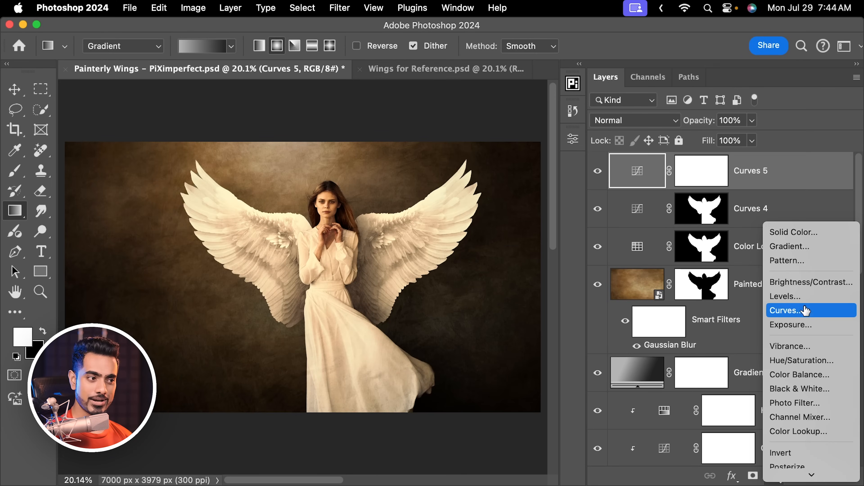
click(800, 311)
drag(305, 269, 188, 287)
drag(466, 280, 459, 263)
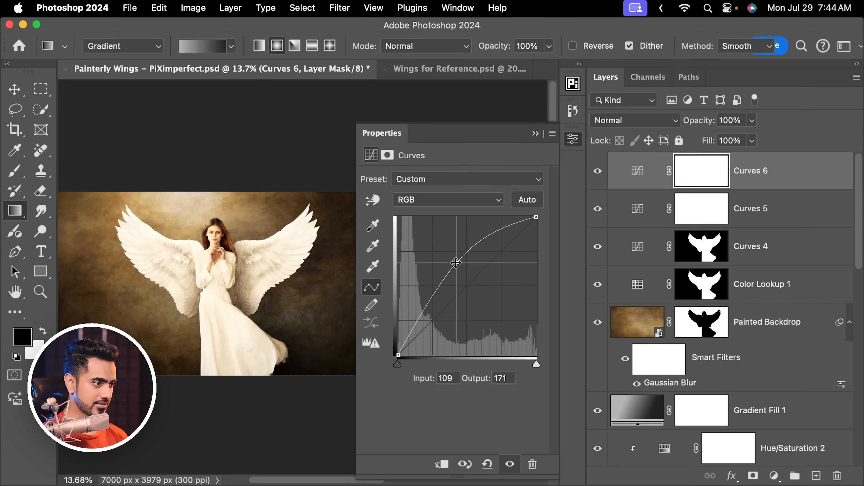
drag(456, 263, 450, 269)
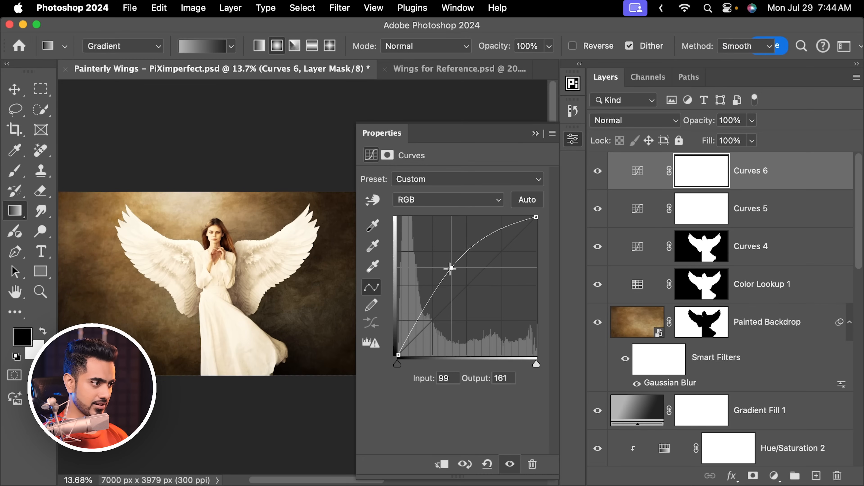
click(573, 139)
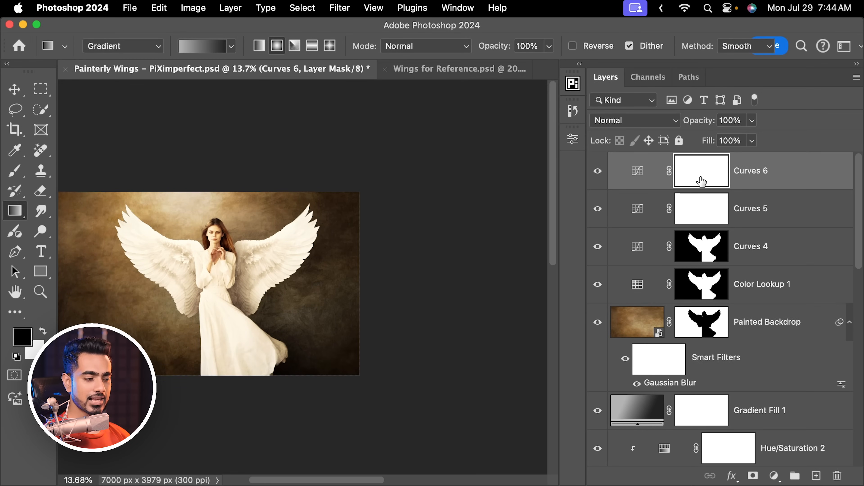
Invert the Curves 6 mask to black and select the Brush tool with white as the foreground color.
key(super+i)
drag(255, 272, 332, 266)
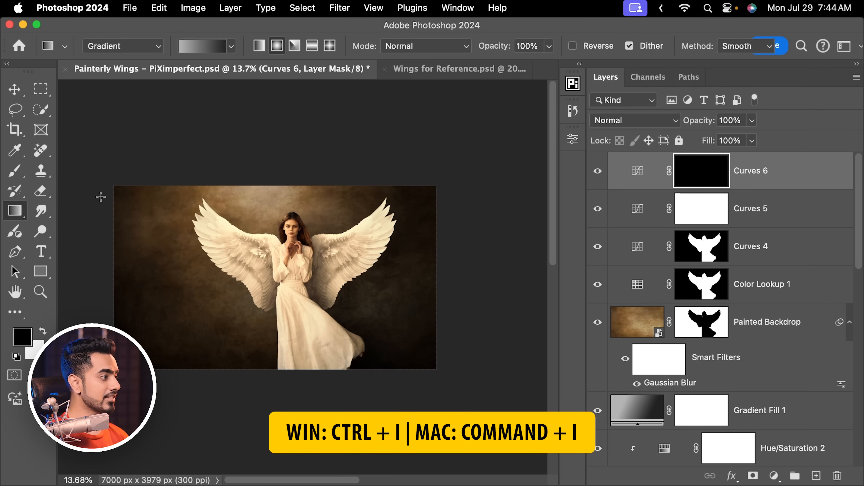
click(20, 174)
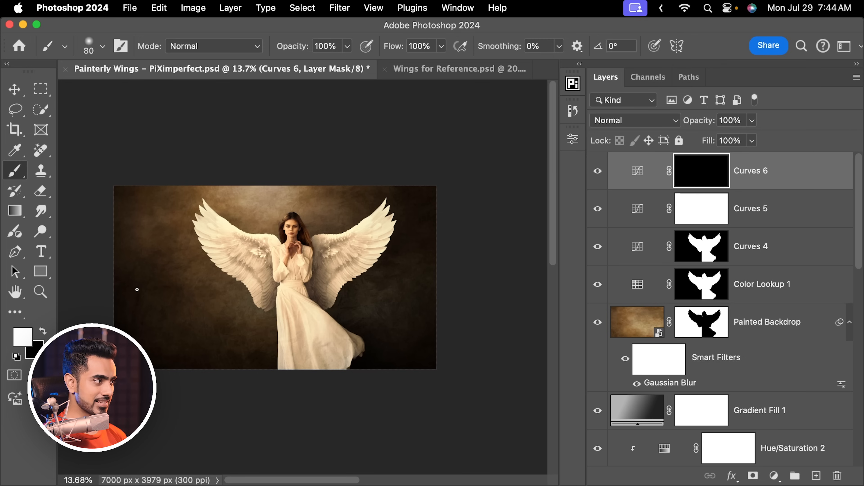
Enlarge the brush and paint white on the Curves 6 mask over the backdrop's darker outer areas to brighten them.
key(bracketright)
key(bracketright)
key(bracketright)
key(bracketright)
key(bracketright)
mouse_move(193, 396)
mouse_down()
mouse_move(401, 396)
mouse_move(428, 193)
mouse_move(100, 171)
mouse_up()
Add a Curves adjustment on top with an RGB point at input 101, output 186, and invert its mask to black.
click(777, 478)
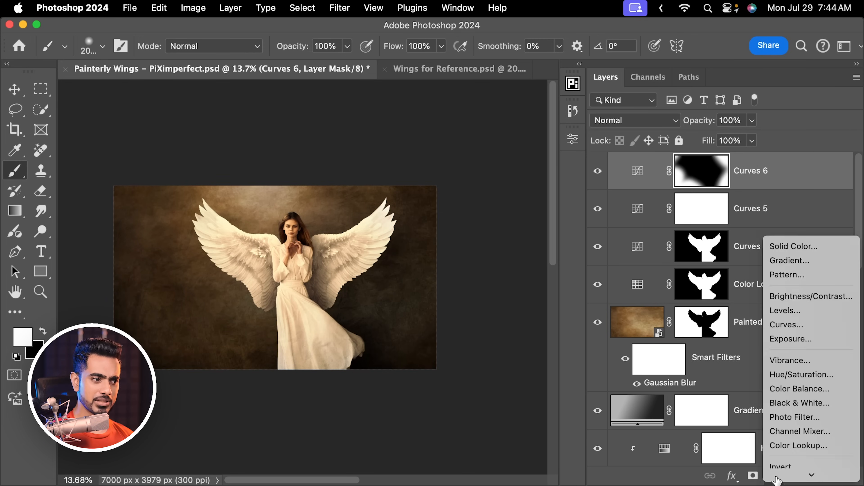
click(793, 316)
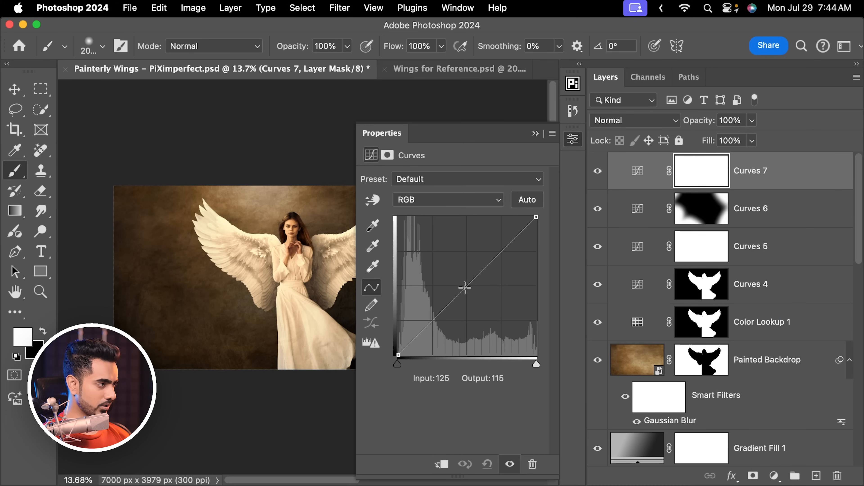
drag(465, 287, 453, 254)
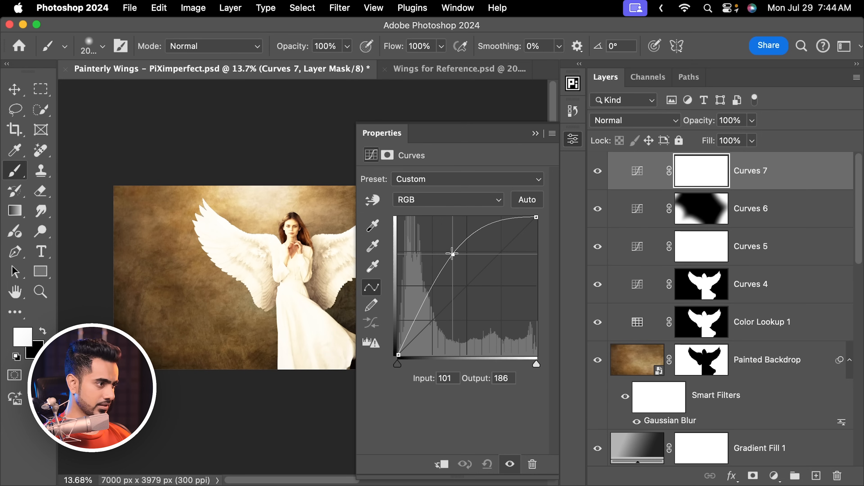
key(super+i)
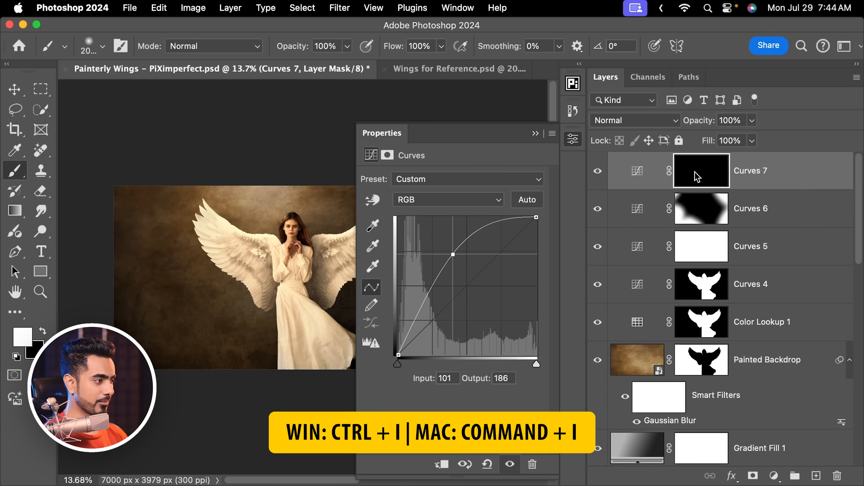
Paint white on the Curves 7 mask over the image's lower-left corner with a 1900-pixel brush.
key(bracketleft)
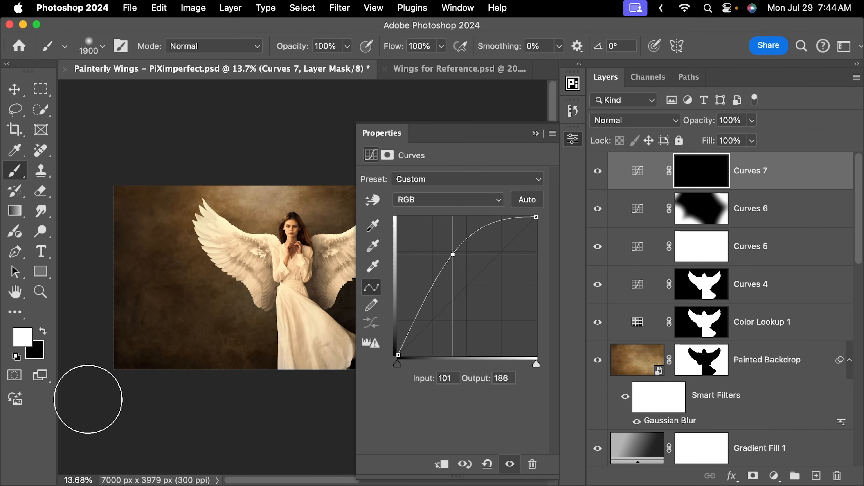
click(536, 134)
key(super+0)
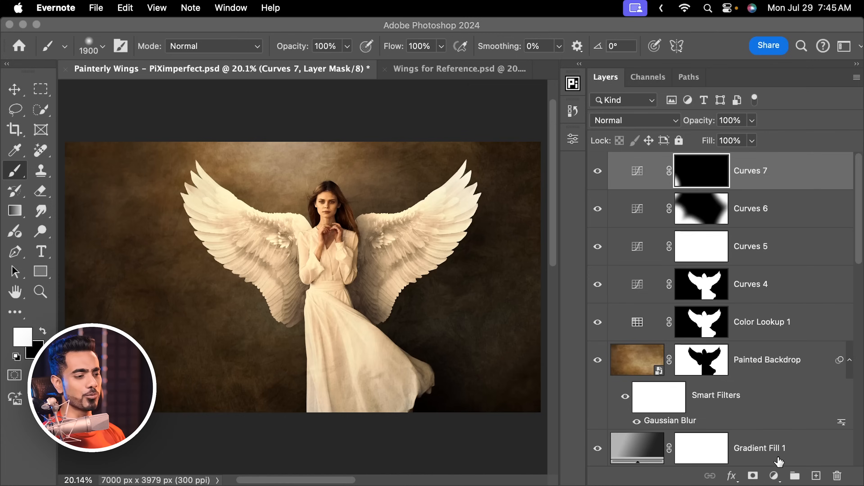
Add another Curves adjustment on top with the white point at input 188 and a shadow point at input 80, output 94.
click(774, 476)
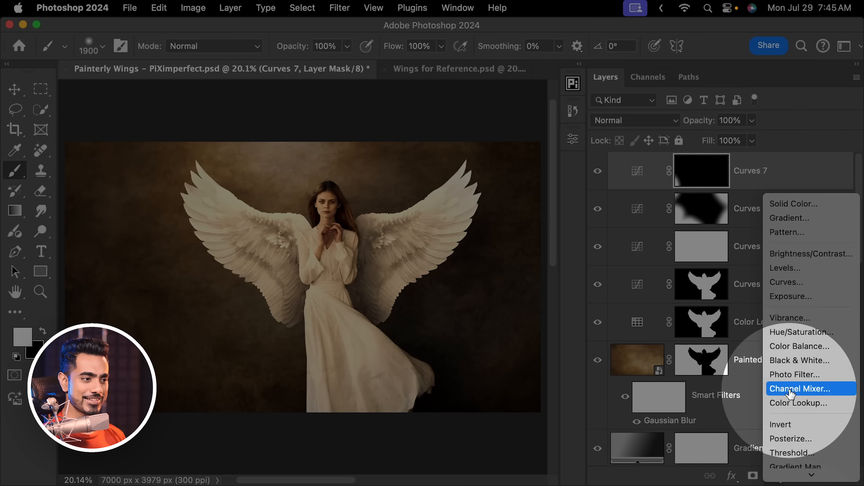
click(798, 285)
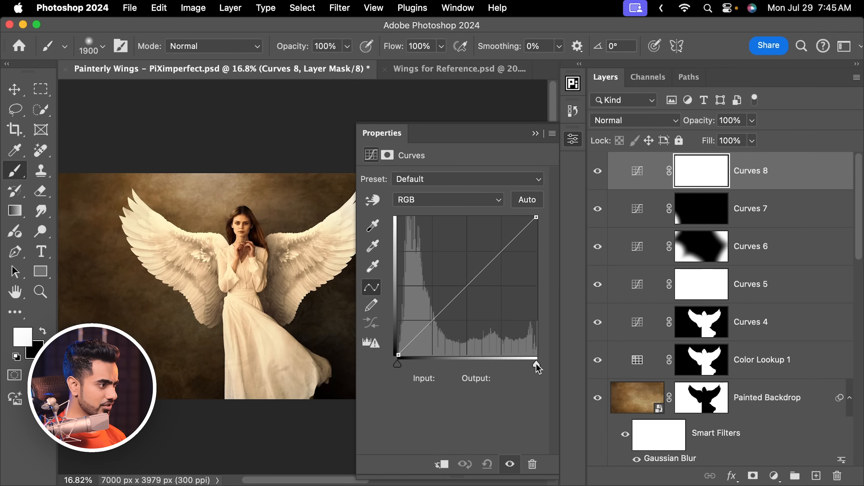
drag(537, 363, 503, 364)
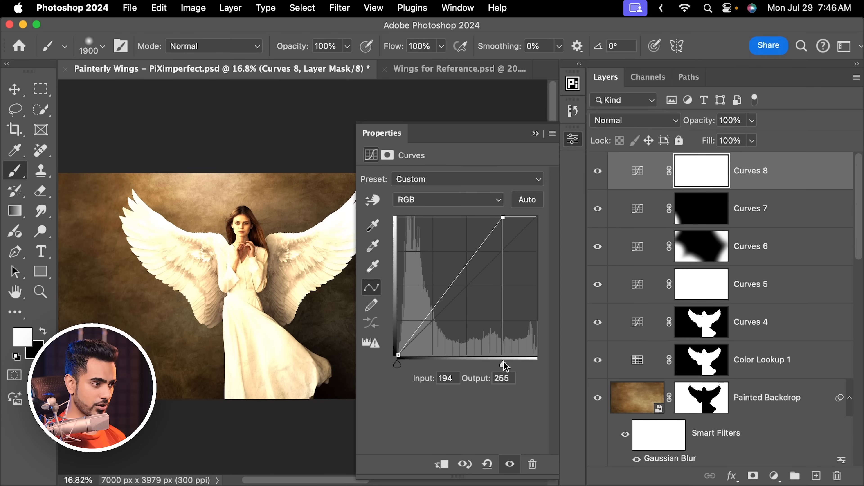
drag(504, 364, 499, 363)
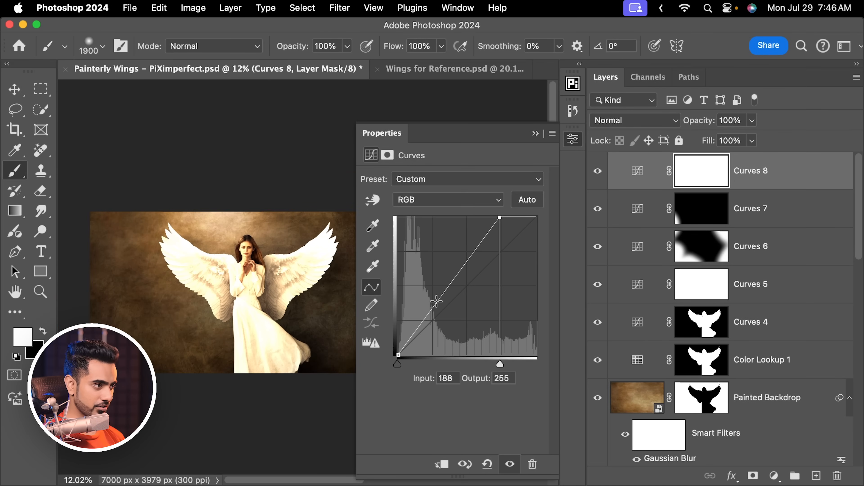
drag(436, 301, 441, 304)
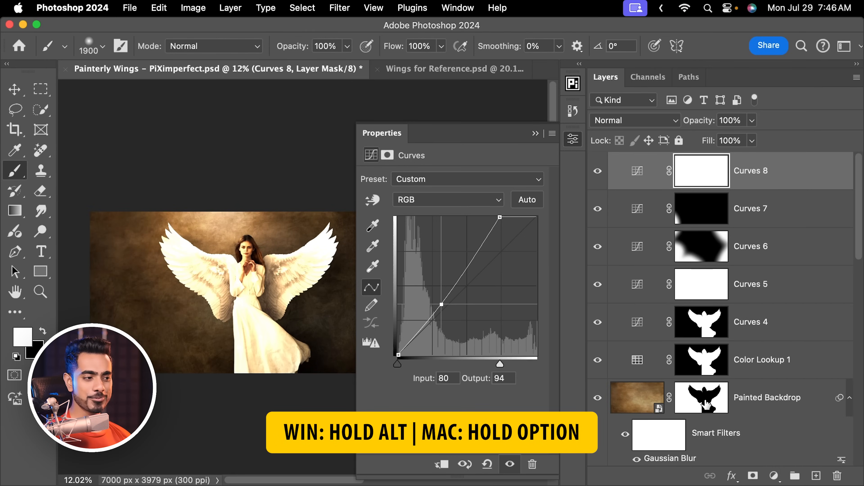
Replace the Curves 8 mask with a copy of the Painted Backdrop layer's mask.
drag(707, 404, 704, 171)
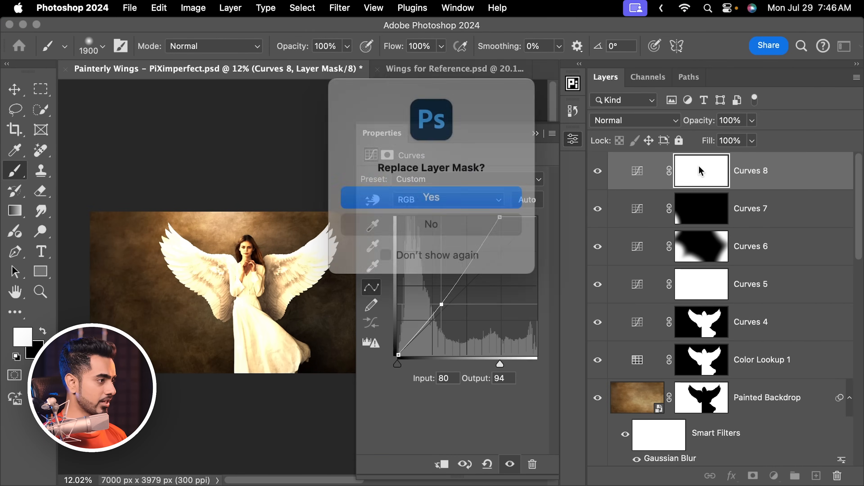
click(425, 200)
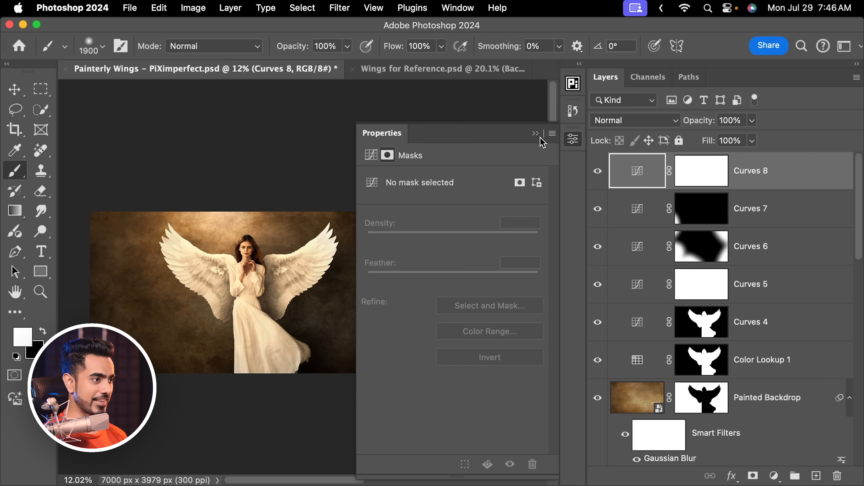
click(536, 133)
drag(290, 264, 327, 258)
drag(327, 259, 387, 249)
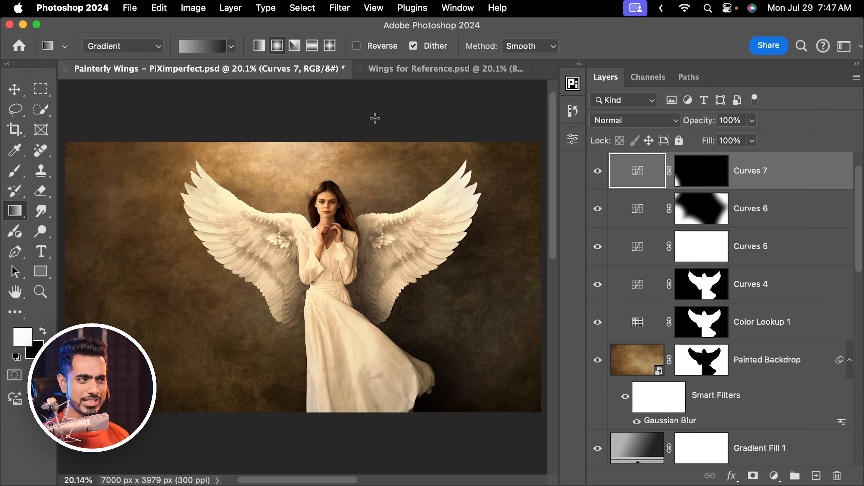
drag(372, 118, 281, 144)
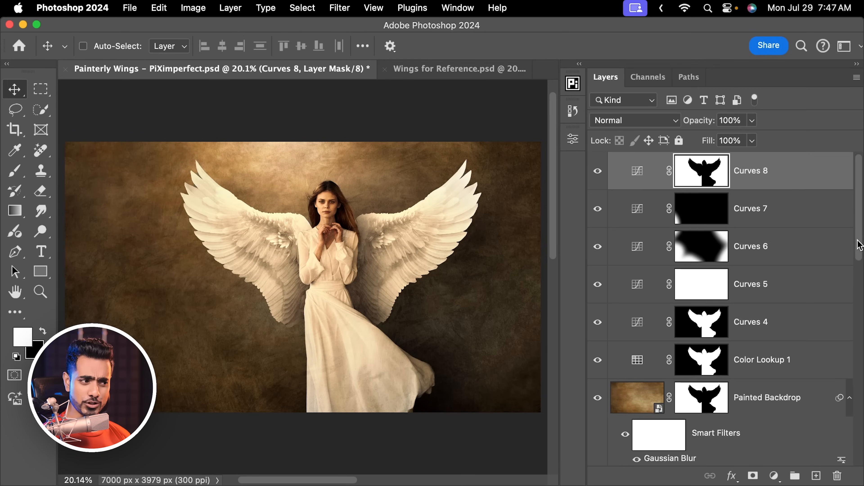
Reposition Gradient Fill 1 so its radial center sits on the woman's head and its outer end lies just below the image.
scroll(755, 415, down, 2)
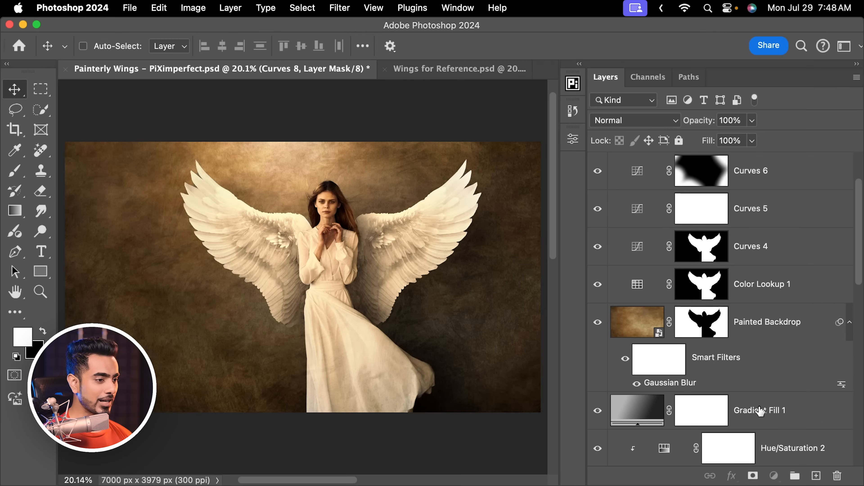
click(757, 412)
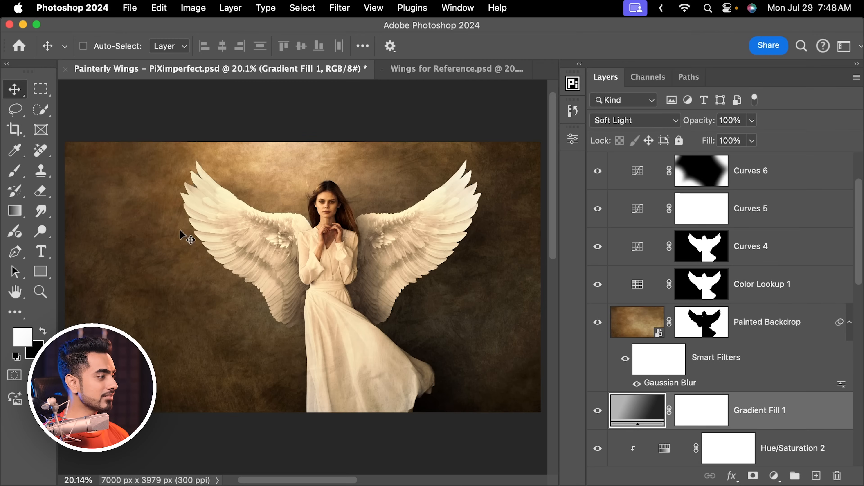
click(14, 211)
scroll(316, 160, down, 3)
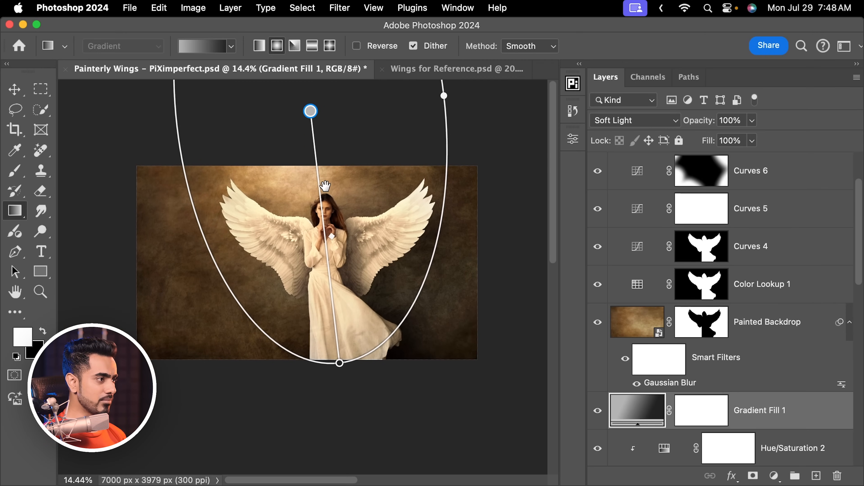
drag(310, 115, 318, 173)
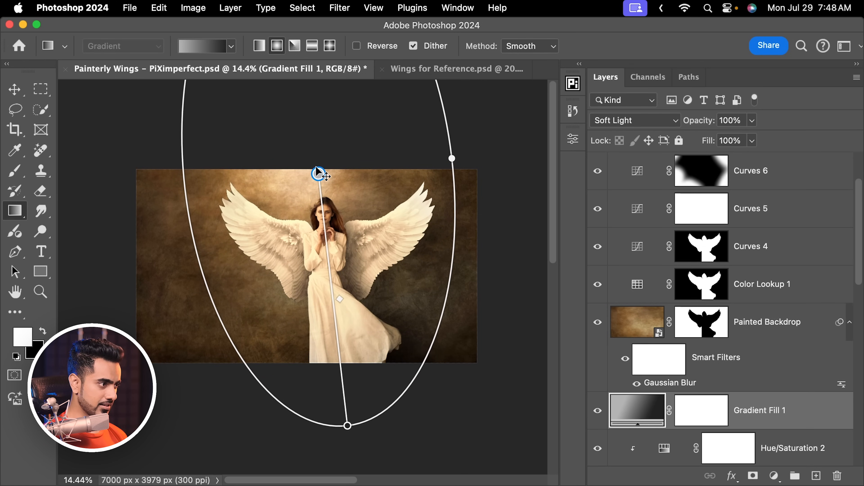
drag(347, 426, 342, 384)
drag(321, 182, 329, 200)
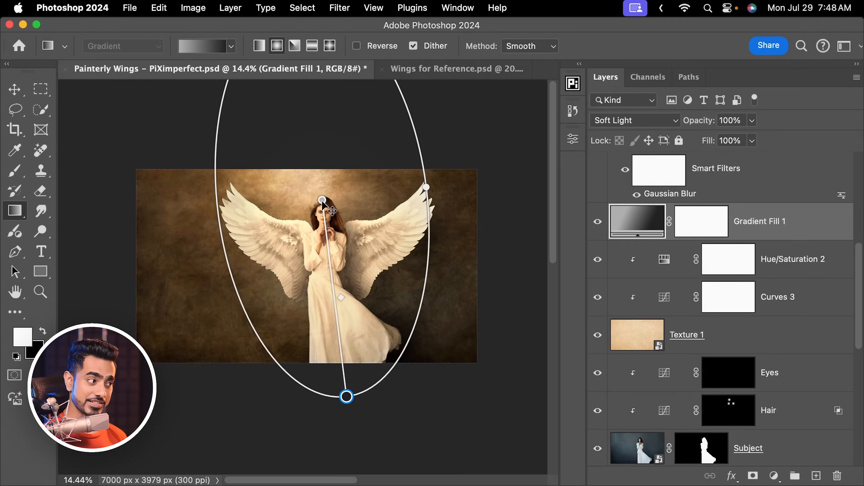
Set the center color of Gradient Fill 1 to the darker gray #898989.
double_click(323, 200)
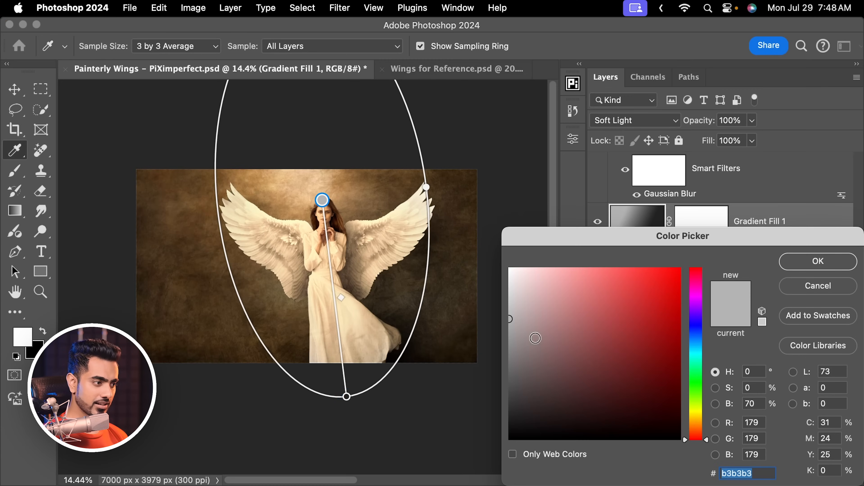
drag(516, 329, 507, 343)
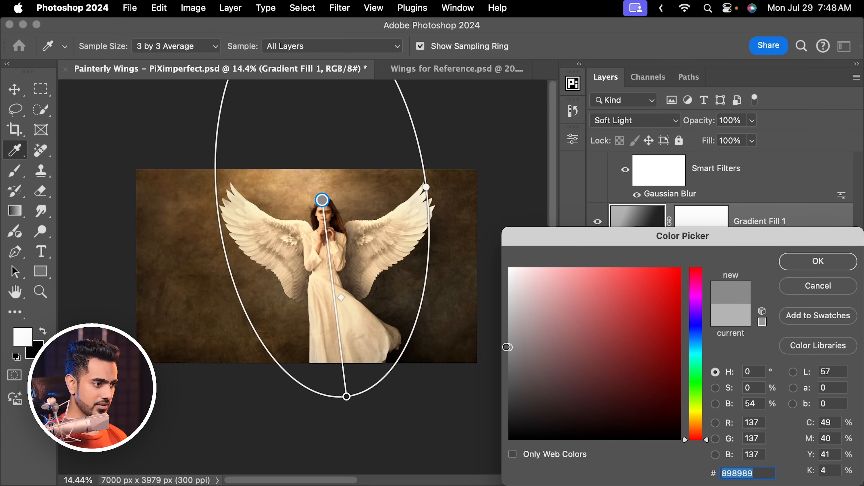
click(818, 261)
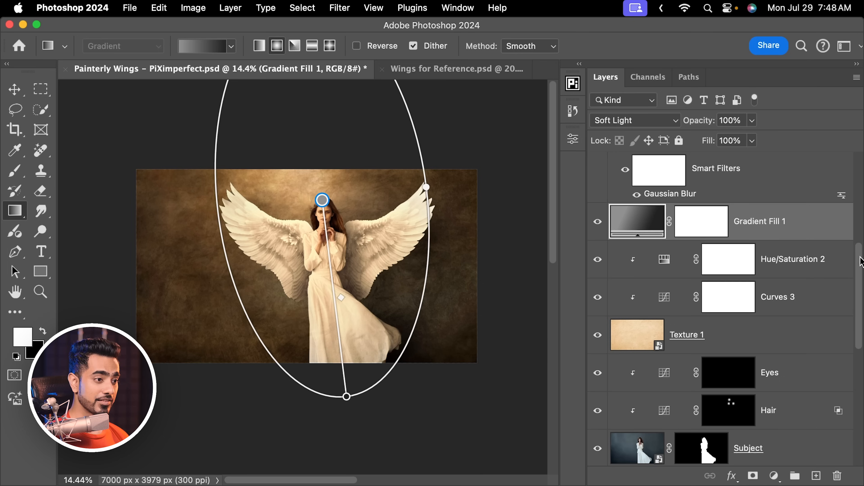
Place Texture 2.jpeg from the Adding Wings folder in Finder as a new layer above Curves 8.
drag(860, 257, 860, 167)
click(780, 172)
key(super+0)
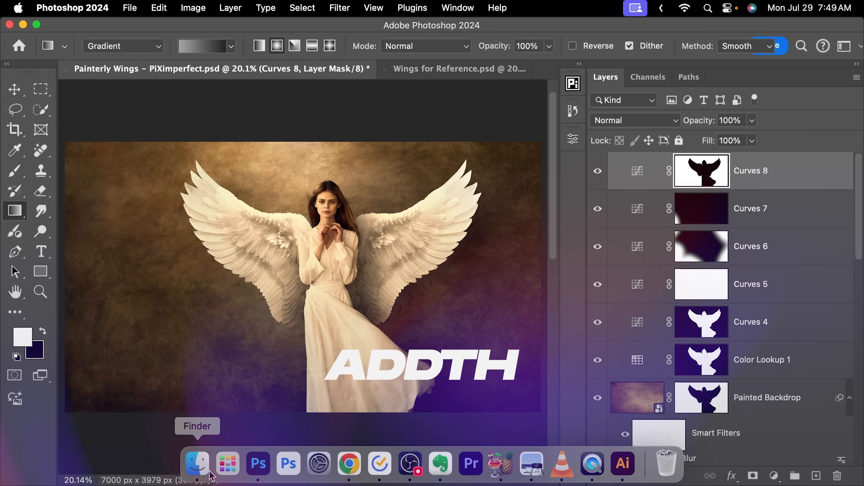
click(204, 472)
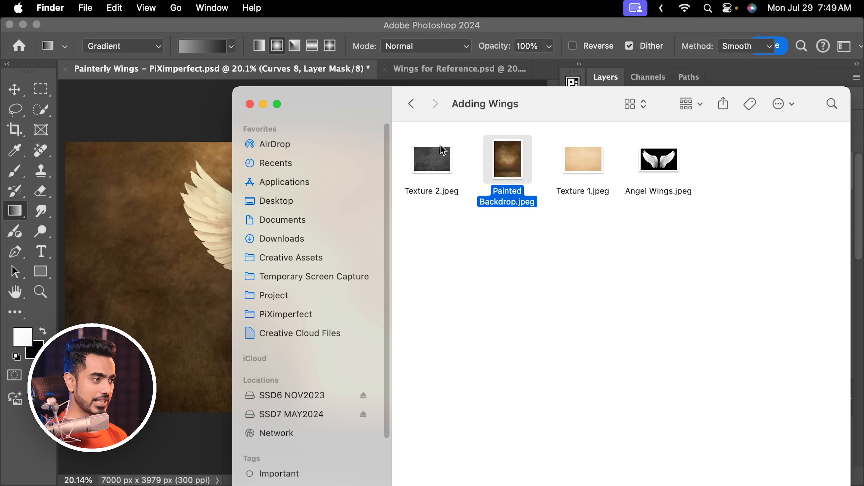
key(Left)
drag(512, 104, 633, 129)
drag(554, 186, 215, 212)
drag(297, 208, 253, 217)
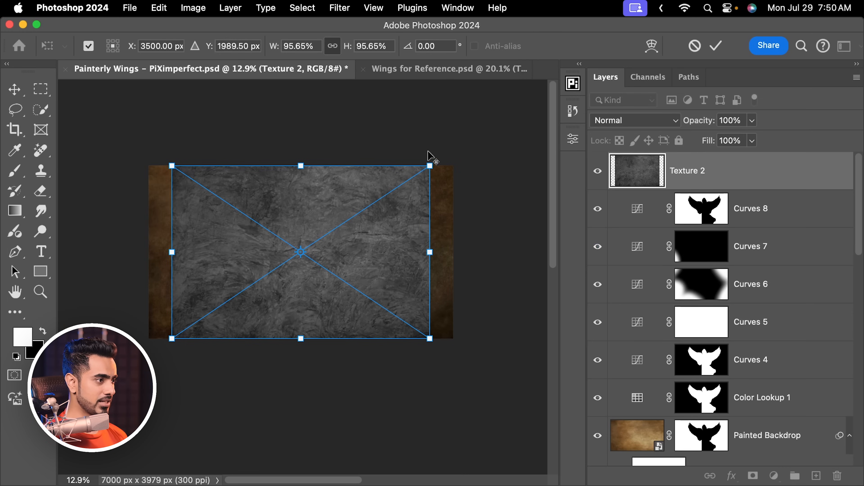
Scale Texture 2 up to cover the whole canvas and set its blend mode to Soft Light.
drag(431, 164, 461, 144)
drag(462, 145, 462, 144)
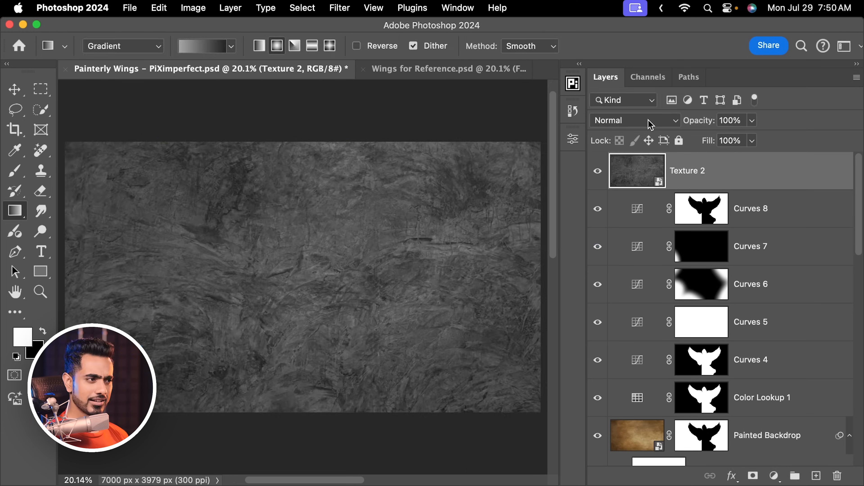
click(650, 121)
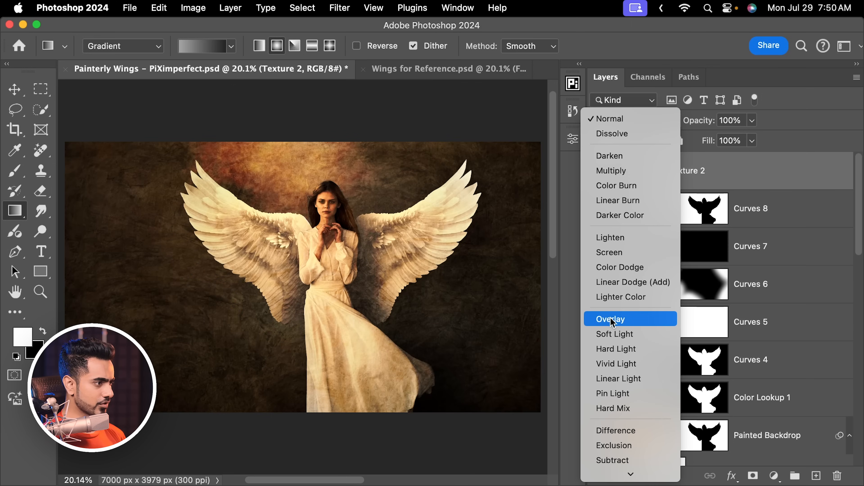
click(618, 335)
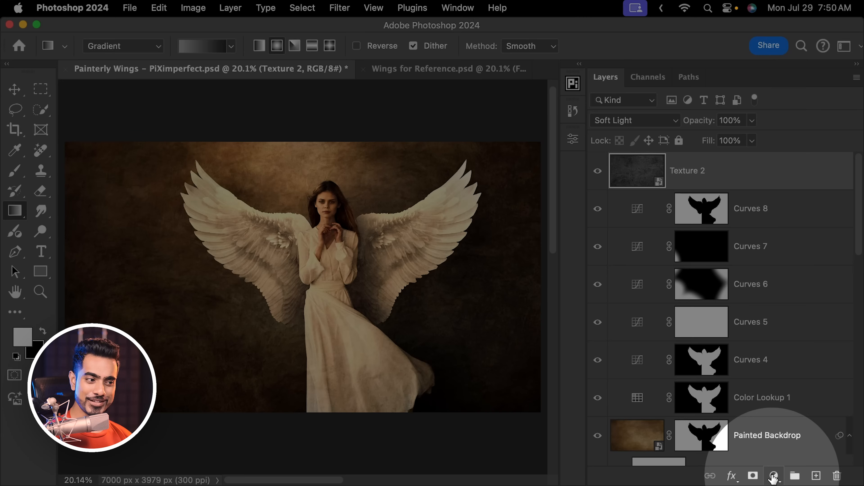
Add a Curves adjustment clipped to Texture 2 and raise its black point to an output of 39.
click(774, 475)
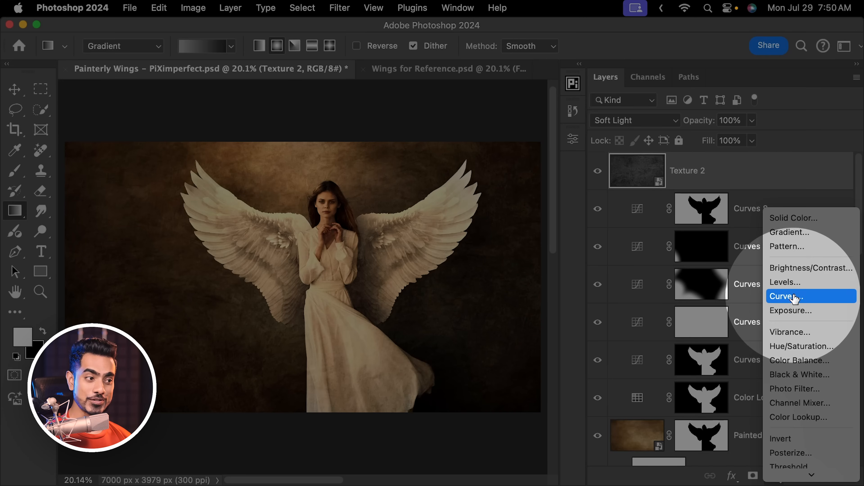
click(794, 298)
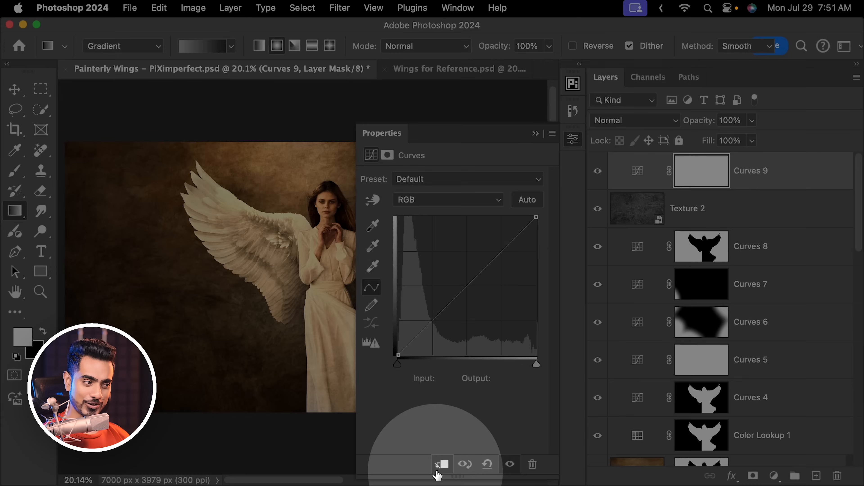
click(441, 464)
drag(351, 286, 246, 312)
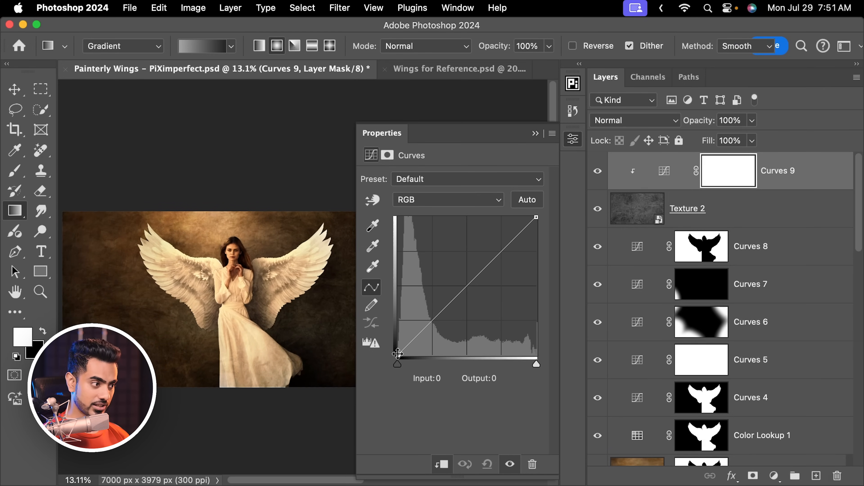
drag(398, 355, 395, 329)
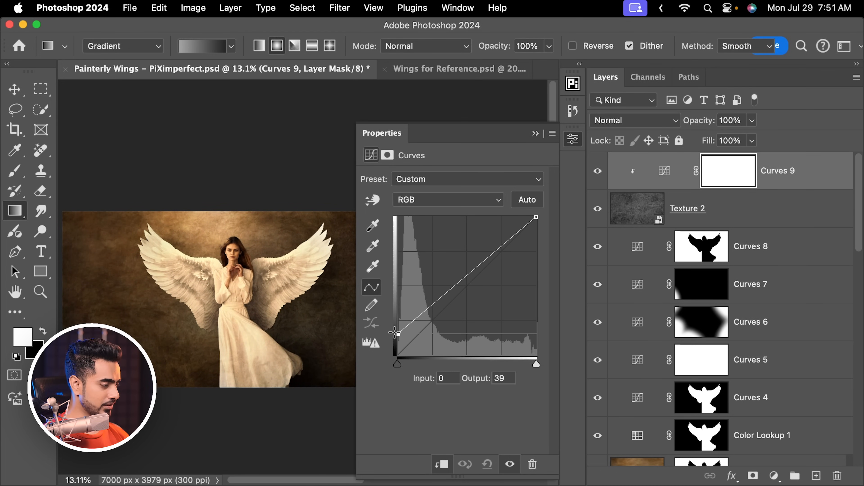
click(537, 132)
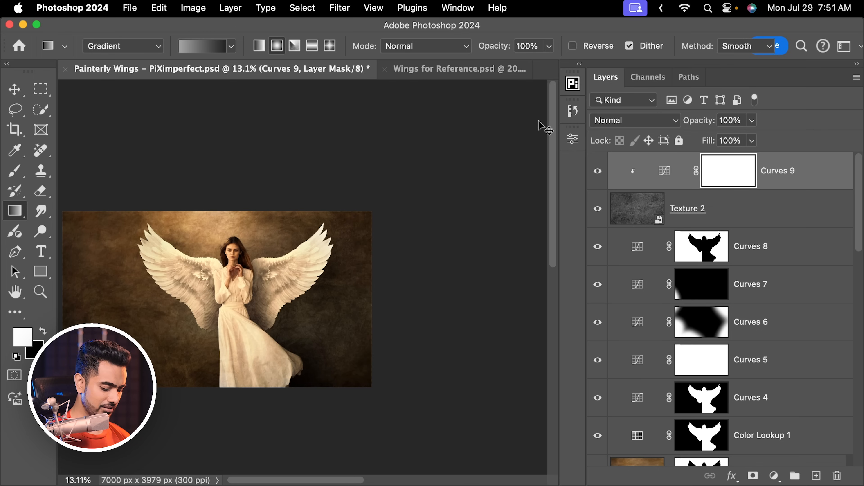
key(super+0)
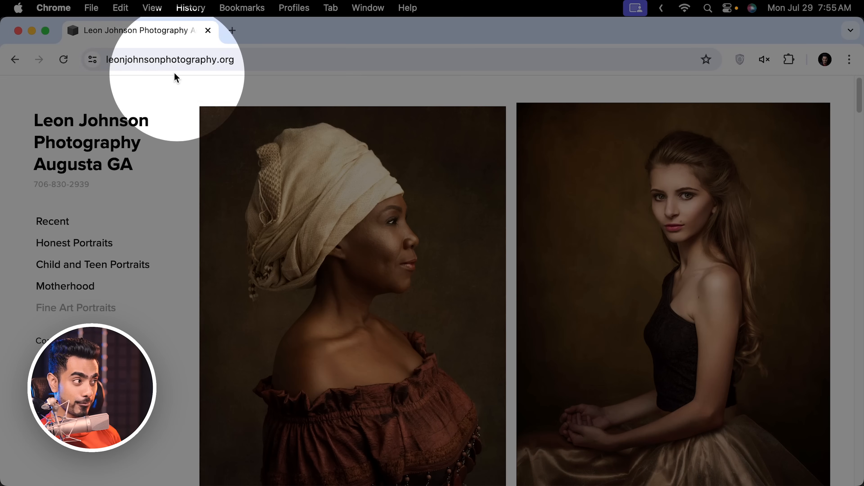
Look through the Fine Art Portraits gallery on the photography website in Chrome for reference on painterly backdrops.
scroll(783, 221, down, 10)
scroll(791, 224, down, 15)
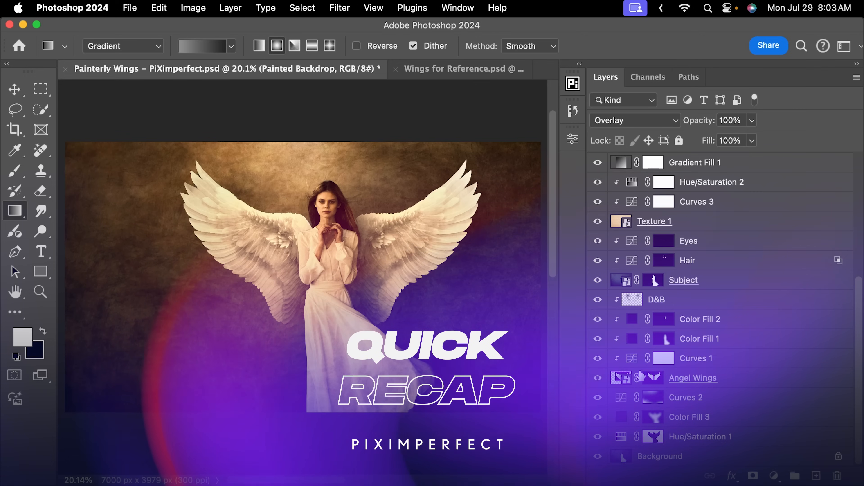
In Photoshop, hide every layer except Background, and show Subject and Angel Wings again with Curves 1, Color Fill 1, Color Fill 2 and D&B.
alt+click(598, 456)
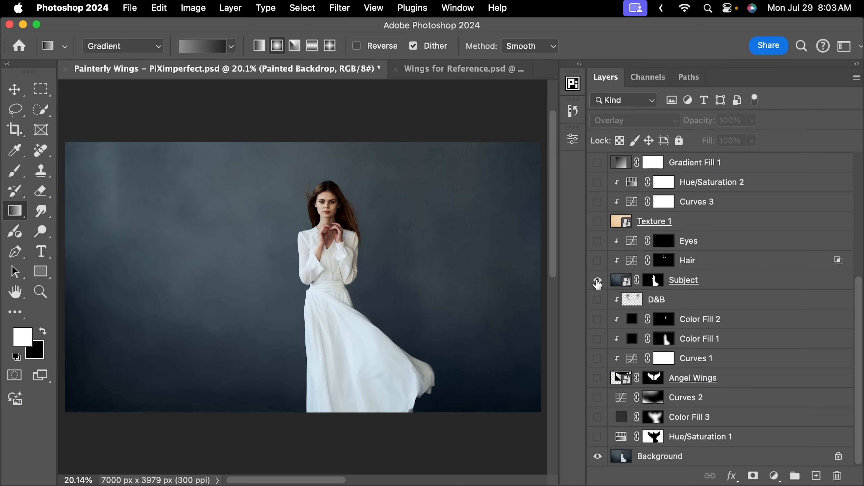
click(597, 281)
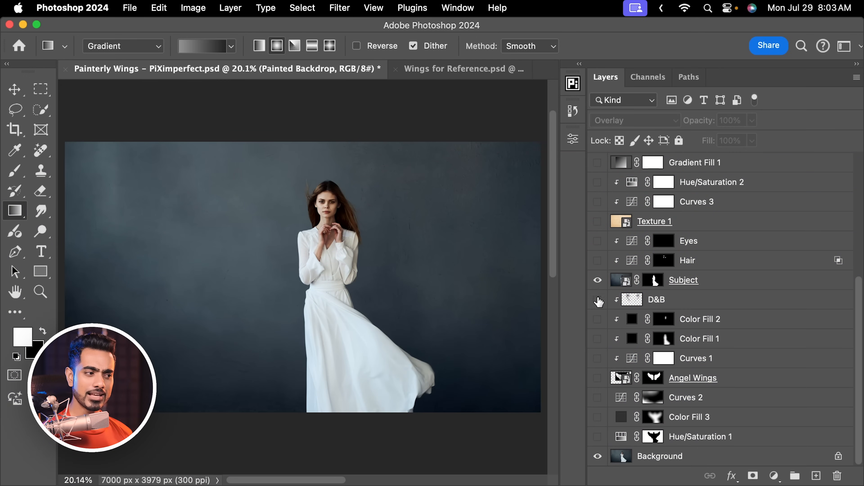
click(597, 379)
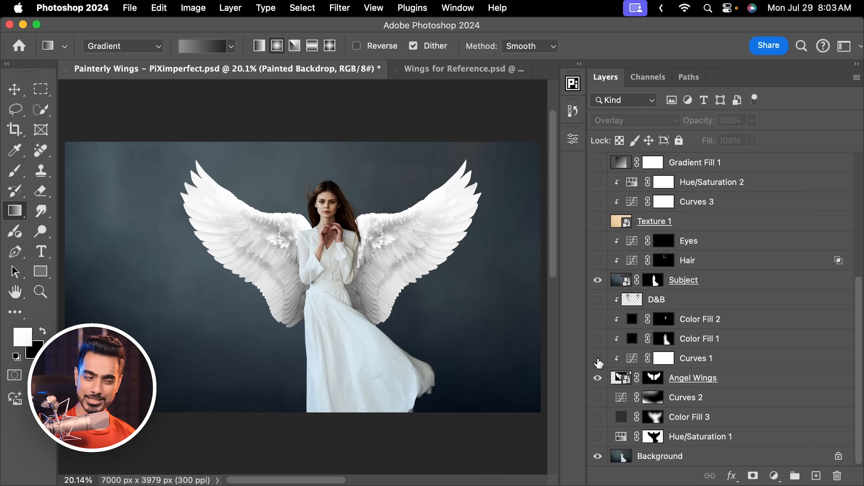
click(598, 359)
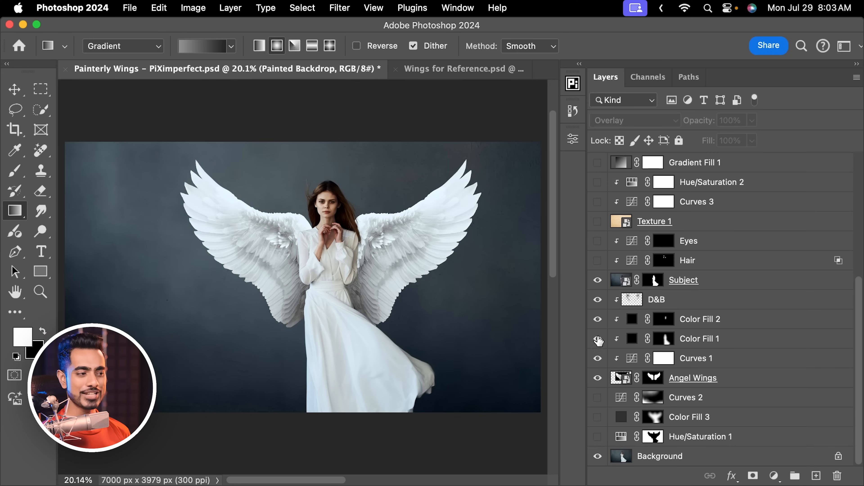
click(598, 339)
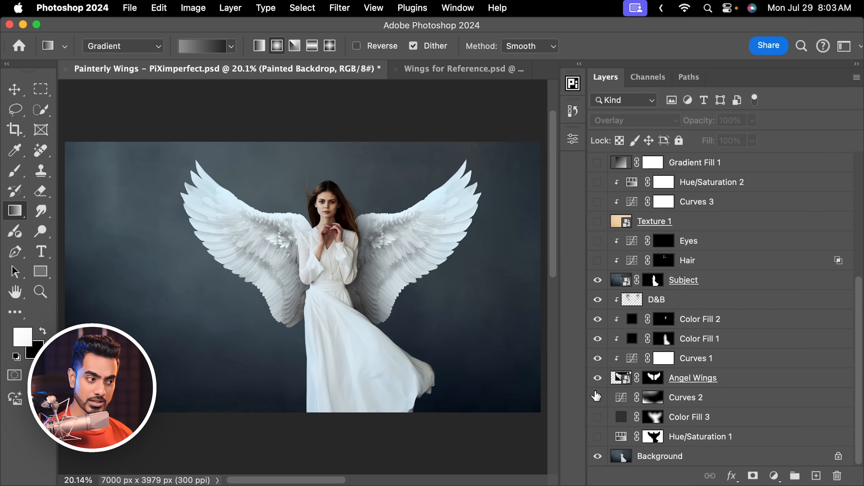
Show Hue/Saturation 1, Color Fill 3, Curves 2, Hair and Eyes, plus Texture 1 with its clipped Curves 3 and Hue/Saturation 2.
click(598, 436)
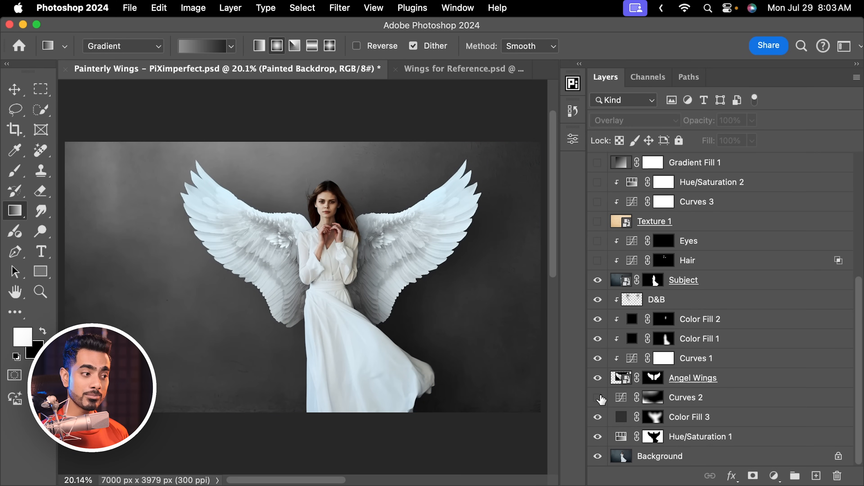
click(599, 399)
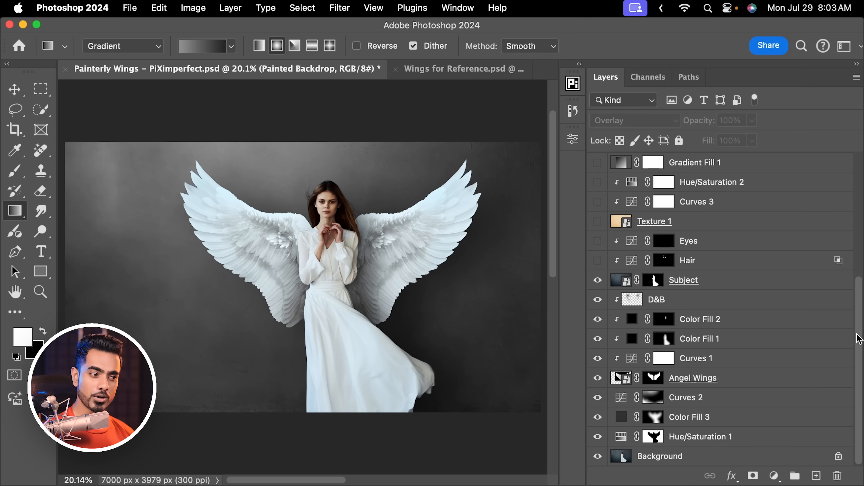
mouse_move(859, 339)
mouse_down()
mouse_move(855, 315)
mouse_move(829, 307)
mouse_up()
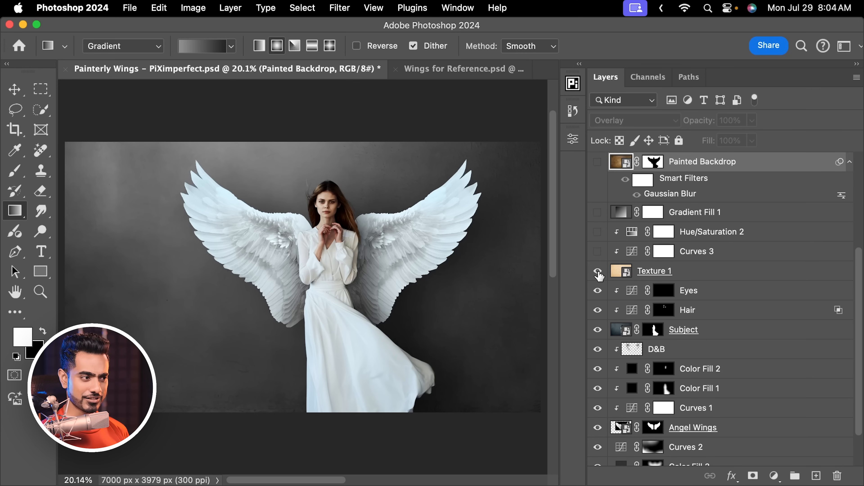
click(598, 273)
click(599, 255)
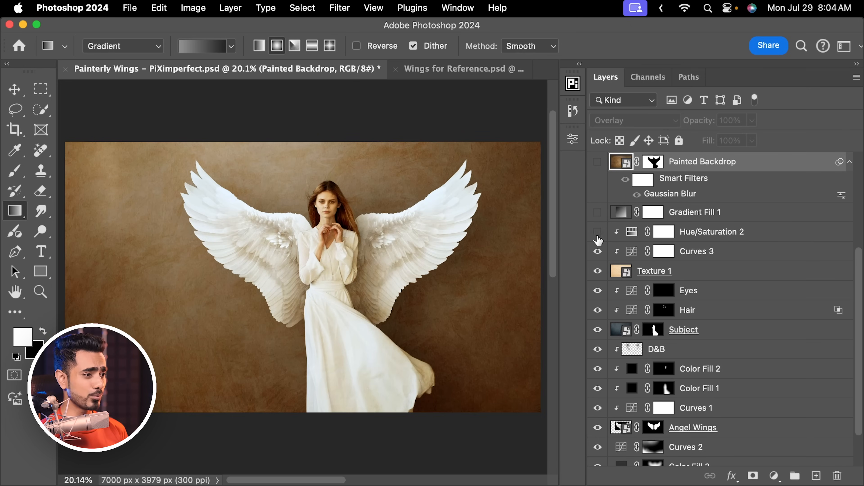
click(598, 232)
click(681, 252)
scroll(705, 295, up, 1)
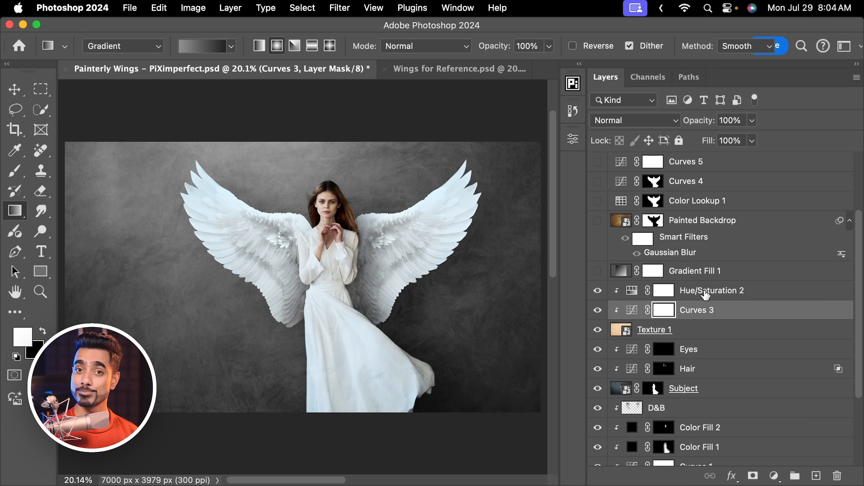
Show Gradient Fill 1 with its center near the top of the woman's head, and show the Painted Backdrop layer.
click(685, 278)
click(598, 271)
mouse_move(323, 185)
mouse_down()
mouse_move(337, 169)
mouse_move(358, 193)
mouse_move(325, 188)
mouse_up()
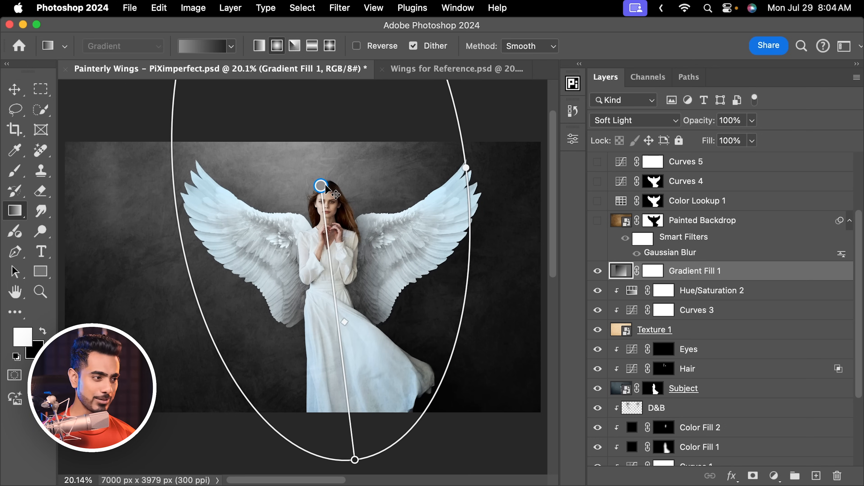
click(704, 222)
click(598, 221)
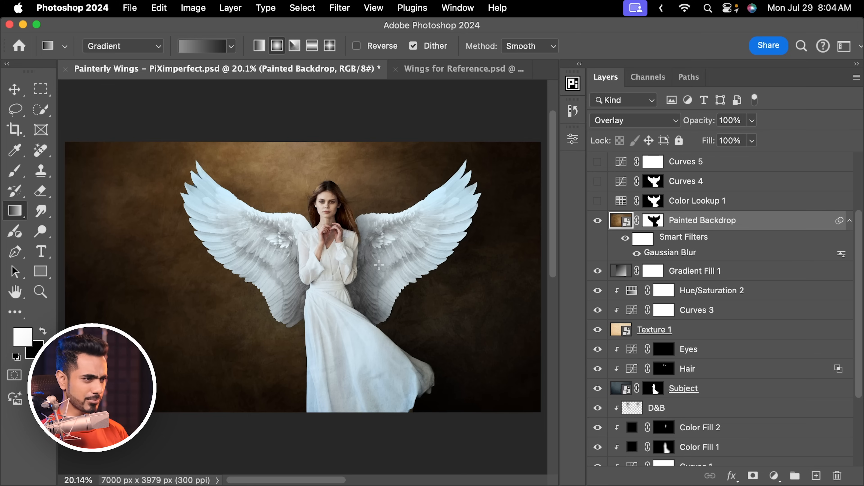
Show the remaining grading layers Color Lookup 1 and Curves 4 to 8, and the Texture 2 overlay with its clipped Curves 9.
click(598, 201)
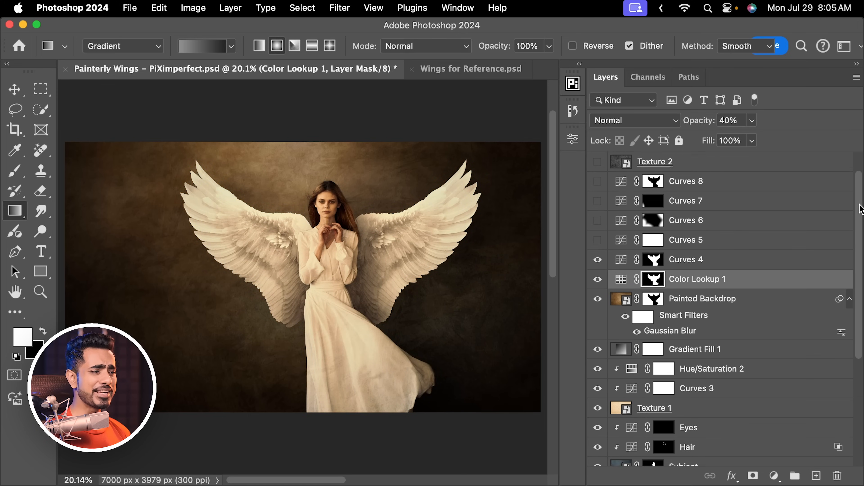
scroll(831, 190, up, 1)
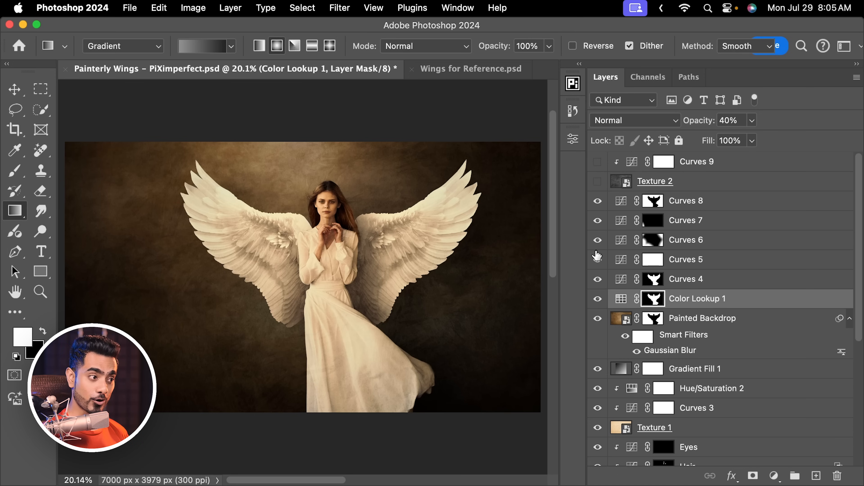
click(598, 259)
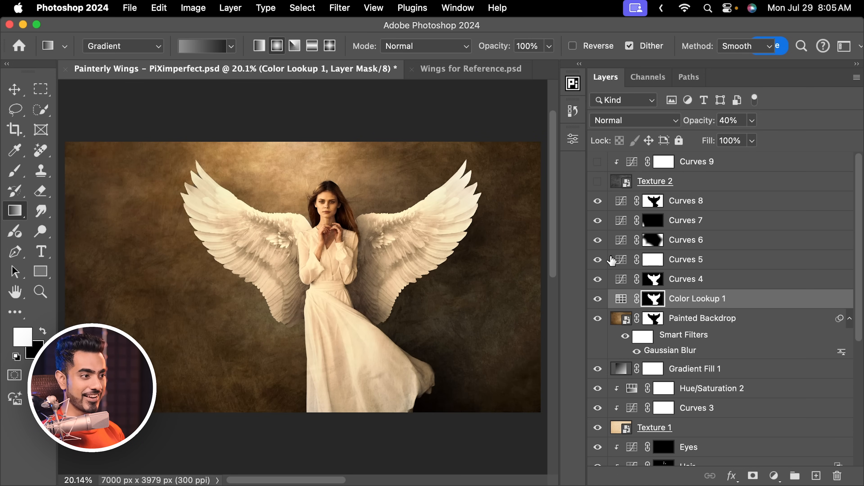
click(599, 182)
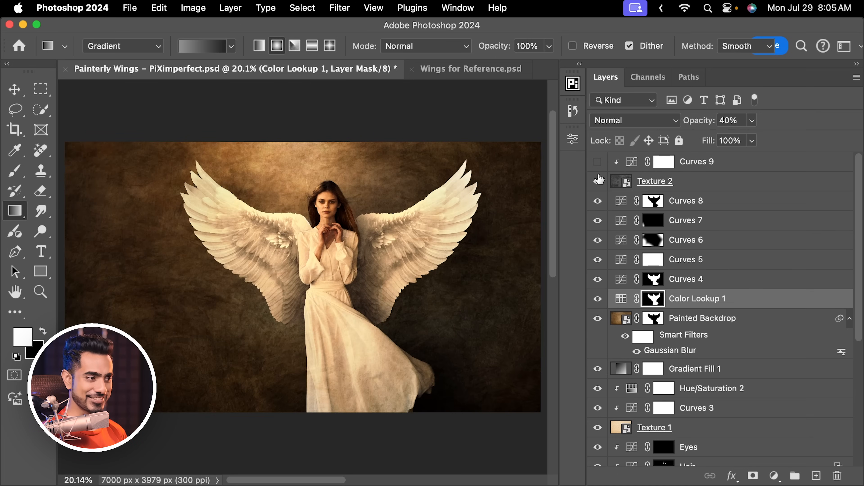
click(597, 164)
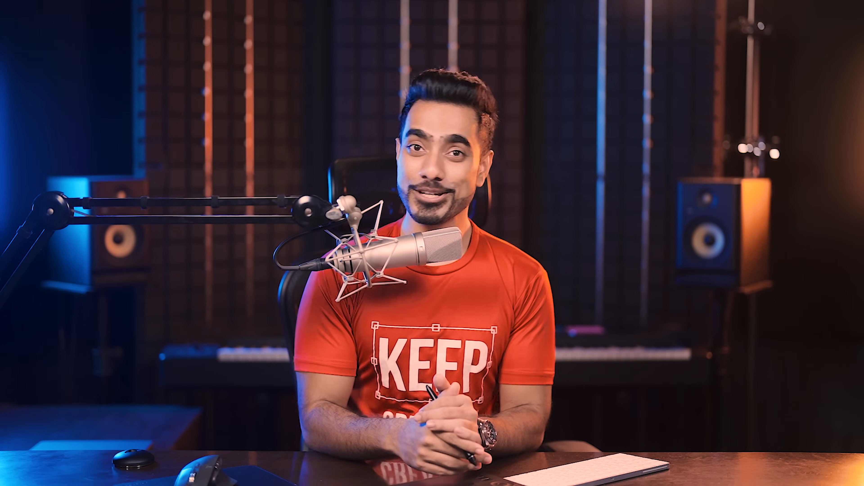